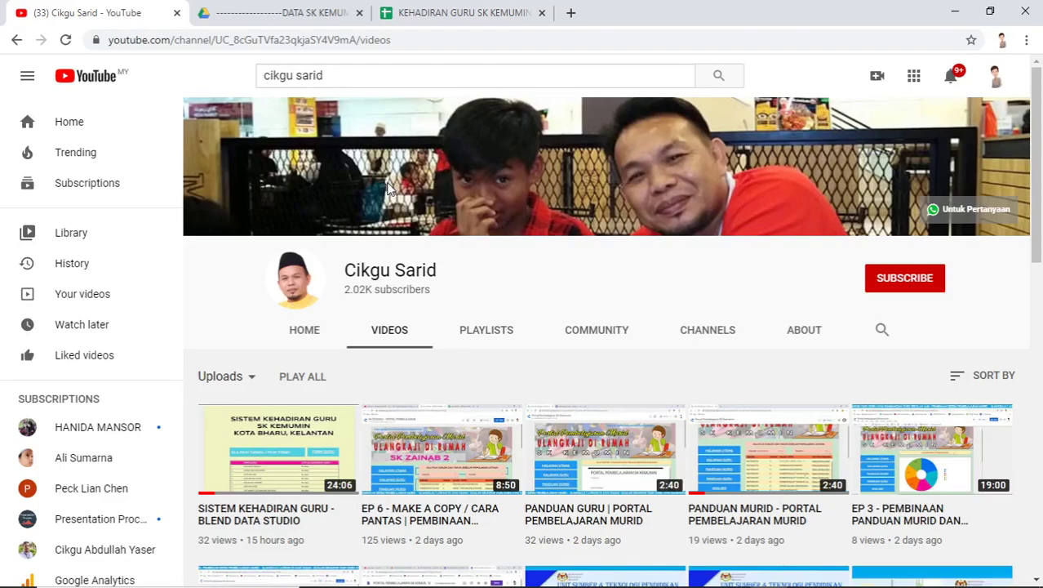
Subscribe to the teacher's channel with notifications set to All
click(894, 279)
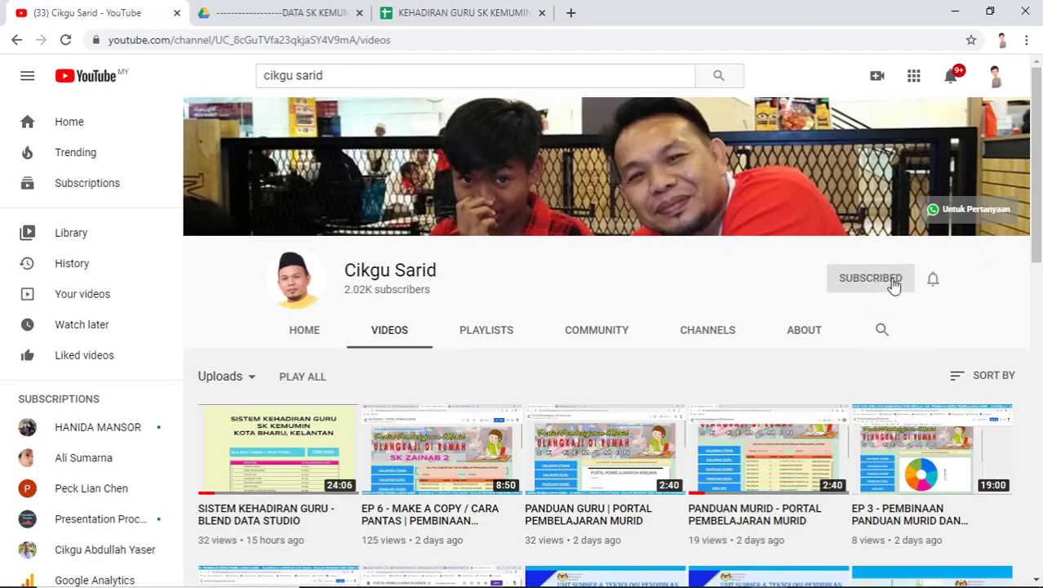
click(934, 280)
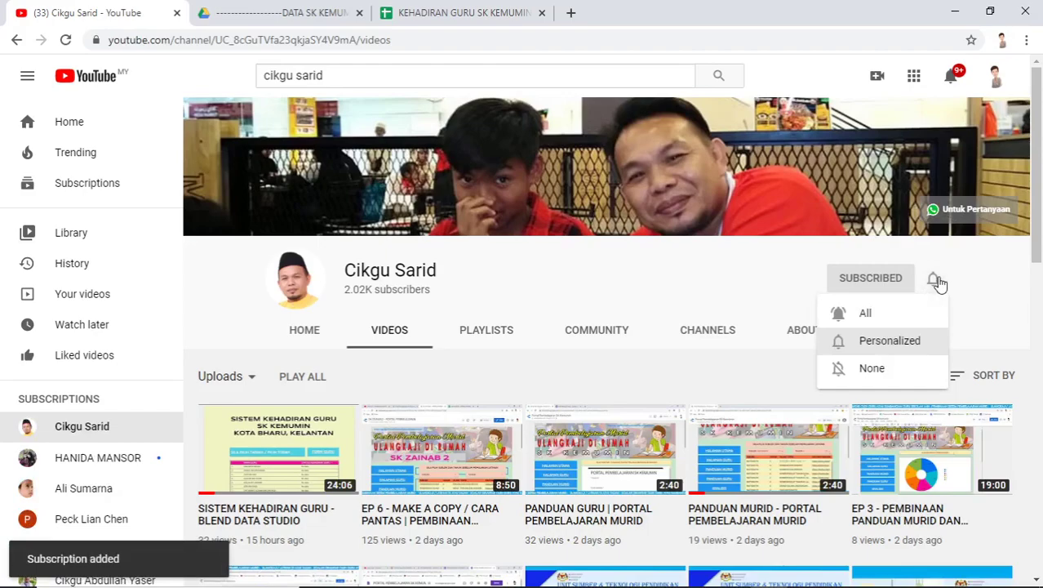
click(906, 312)
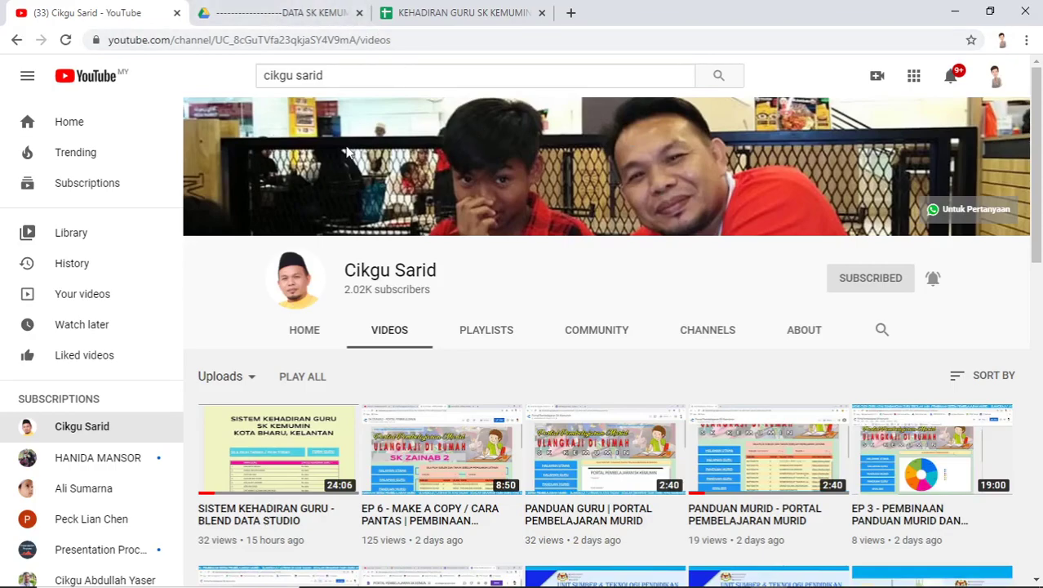
Open the 'SISTEM KEHADIRAN GURU - BLEND DATA STUDIO' video
mouse_move(278, 449)
click(275, 490)
click(276, 494)
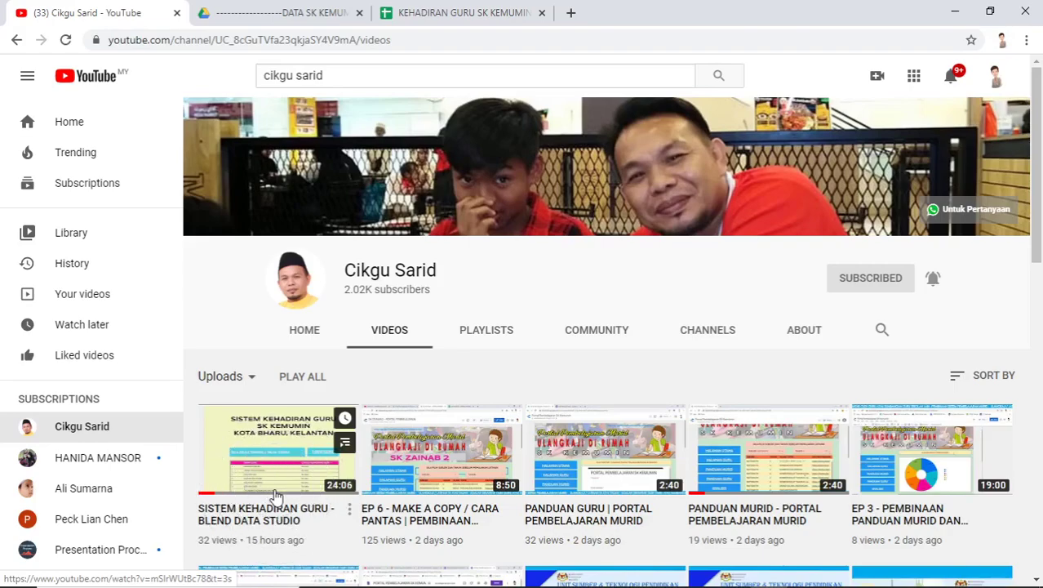
click(275, 495)
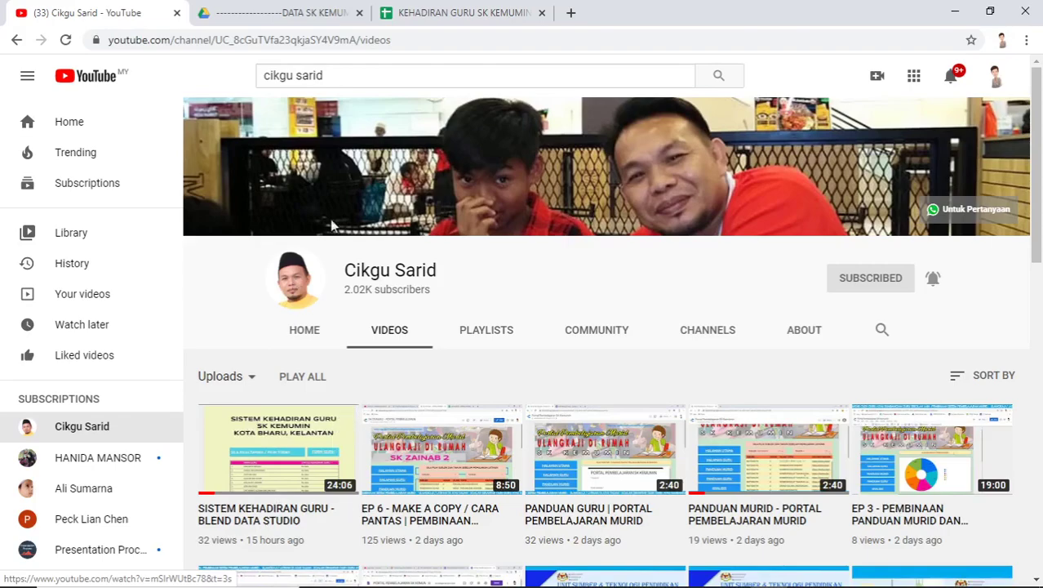
Open the DATA KEBERADAAN GURU sheet and inspect the 20-May heading and J8's SUMIFS formula
click(419, 11)
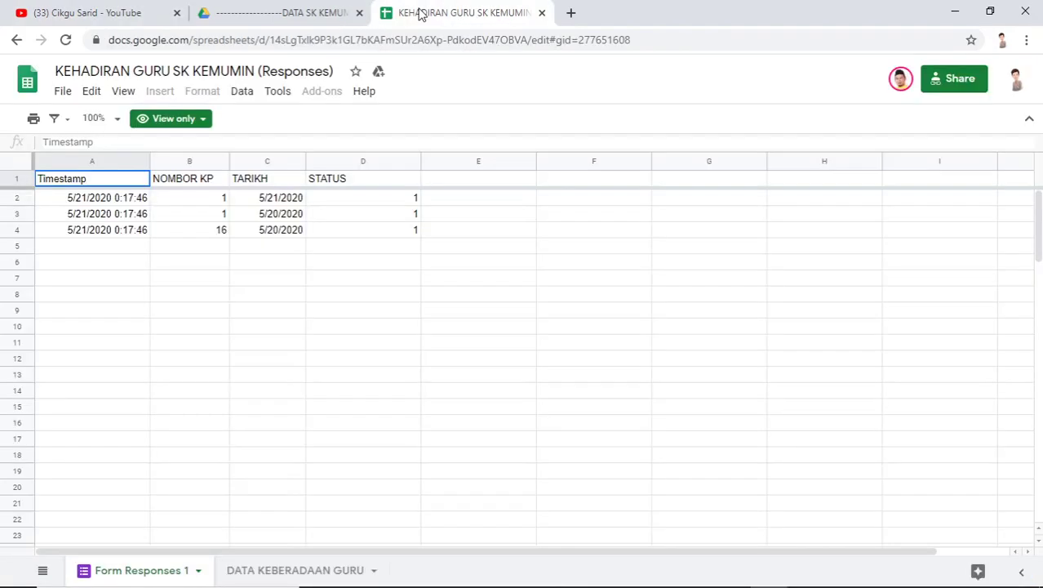
click(289, 569)
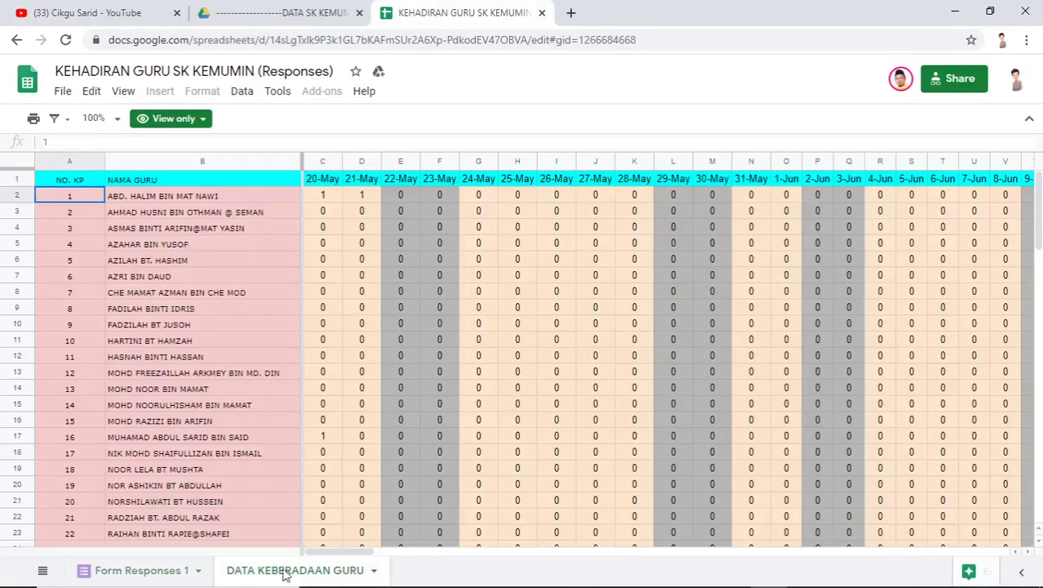
click(330, 179)
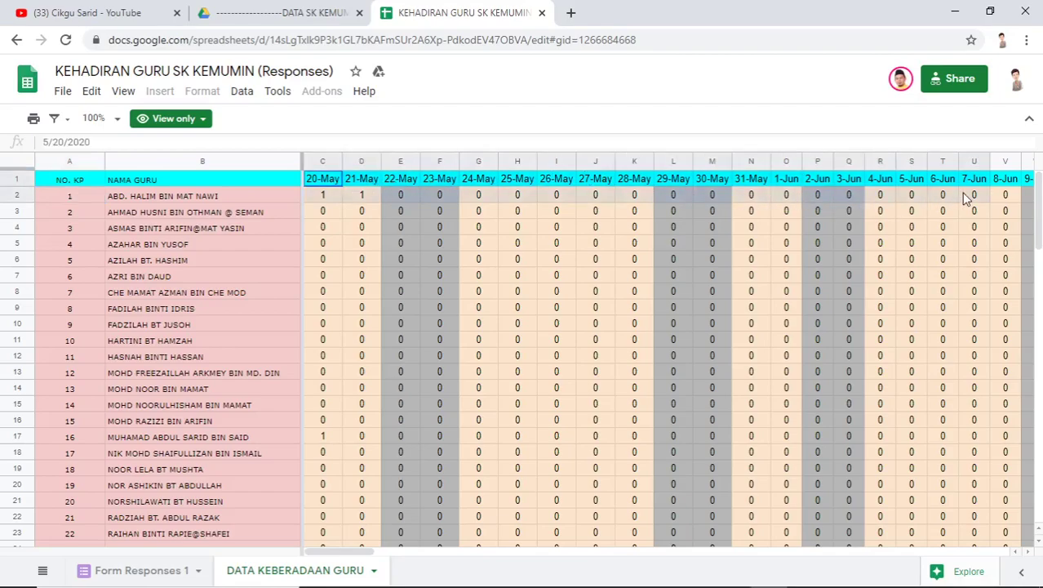
click(595, 291)
click(330, 183)
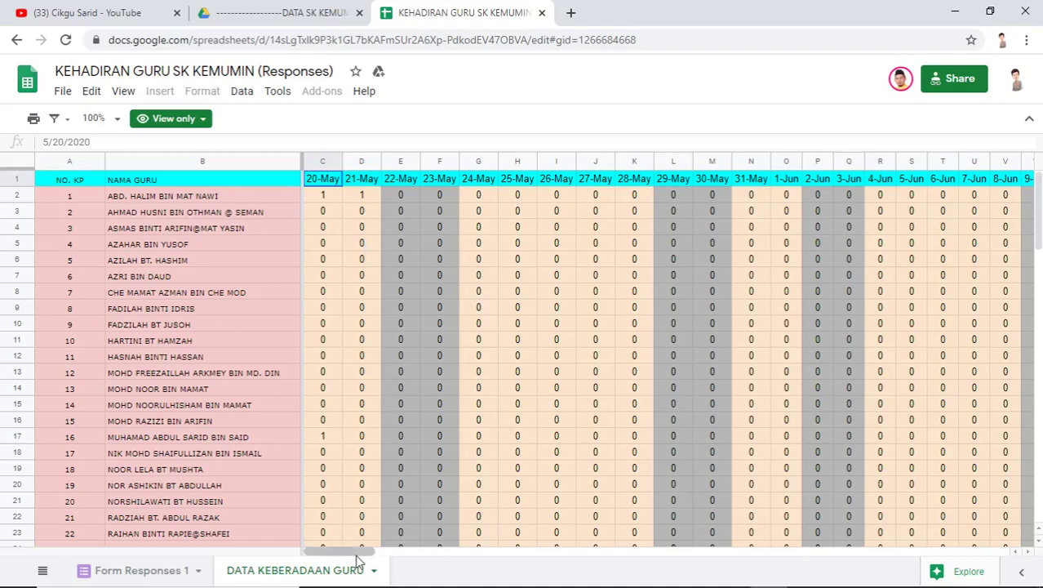
Scroll down the attendance grid to the last numbered row and back up
mouse_move(350, 553)
mouse_down()
mouse_move(514, 536)
mouse_move(663, 497)
mouse_move(402, 497)
mouse_up()
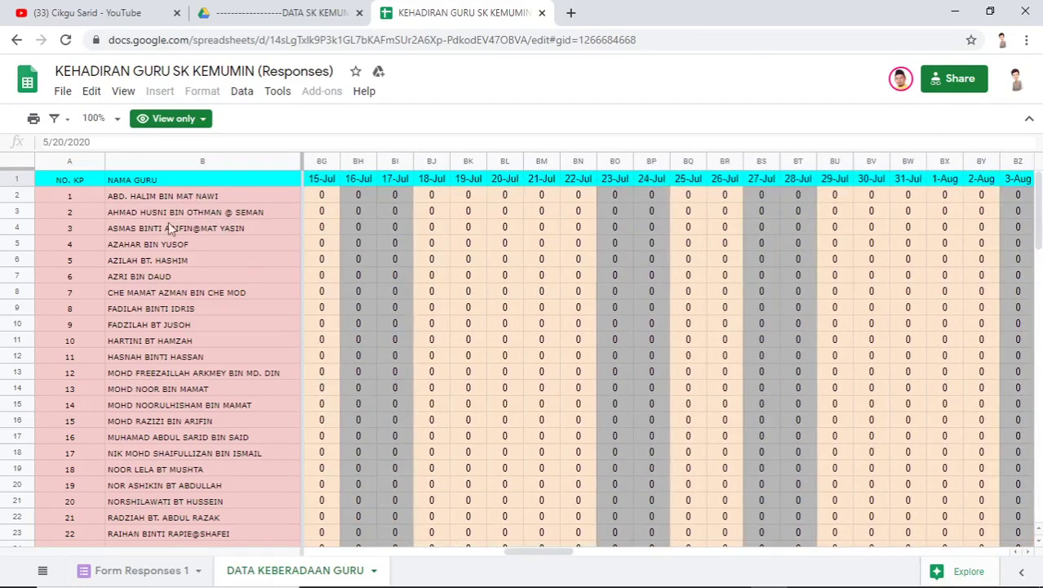
scroll(162, 339, down, 10)
scroll(147, 360, down, 2)
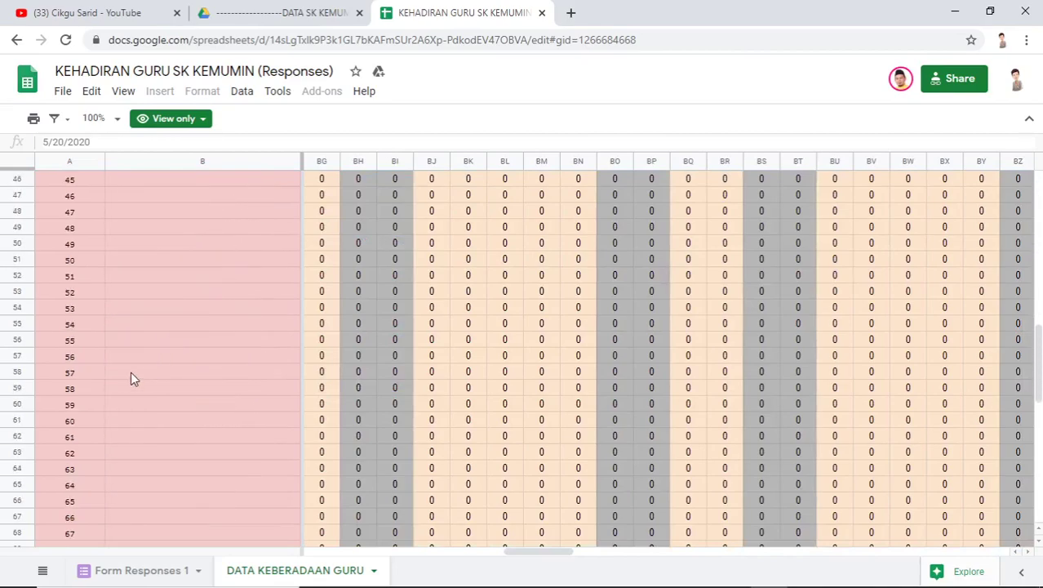
scroll(129, 375, down, 8)
scroll(130, 400, down, 3)
click(59, 506)
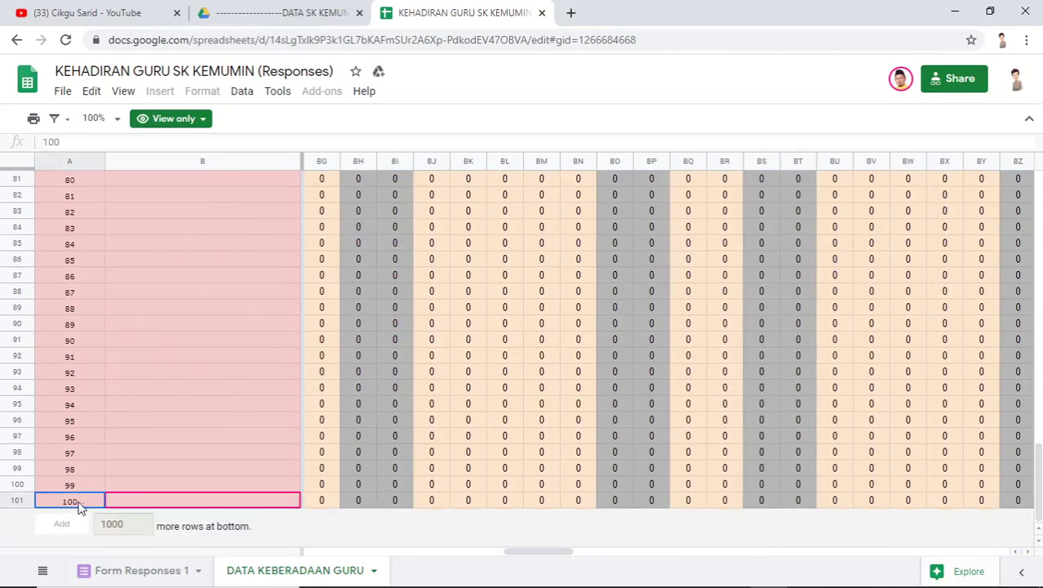
click(114, 500)
click(139, 454)
scroll(141, 330, up, 10)
scroll(144, 329, up, 8)
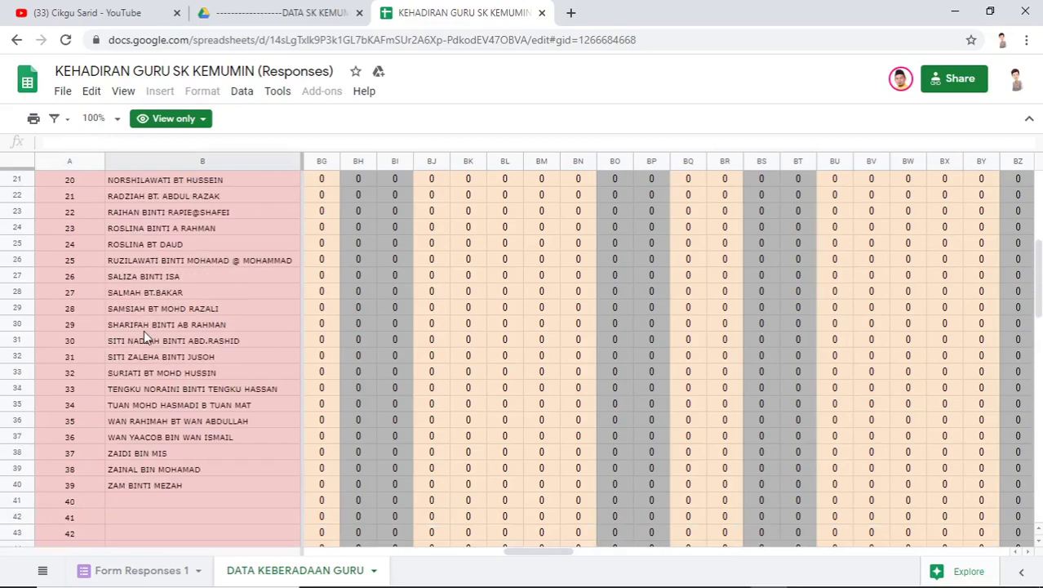
scroll(145, 329, up, 8)
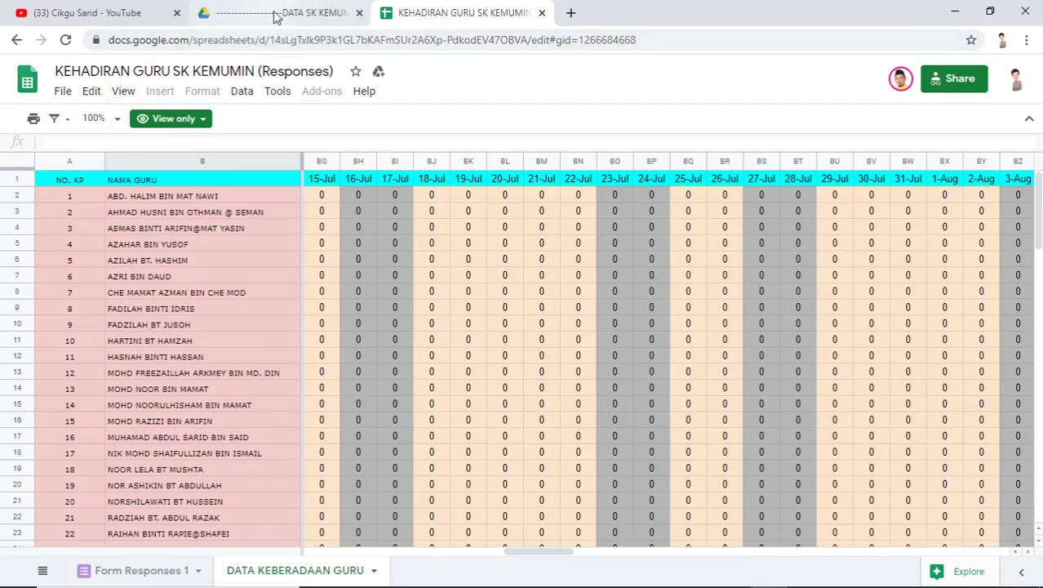
Review the Form Responses 1 sheet, return to the grid, and select the spreadsheet's web address
click(154, 573)
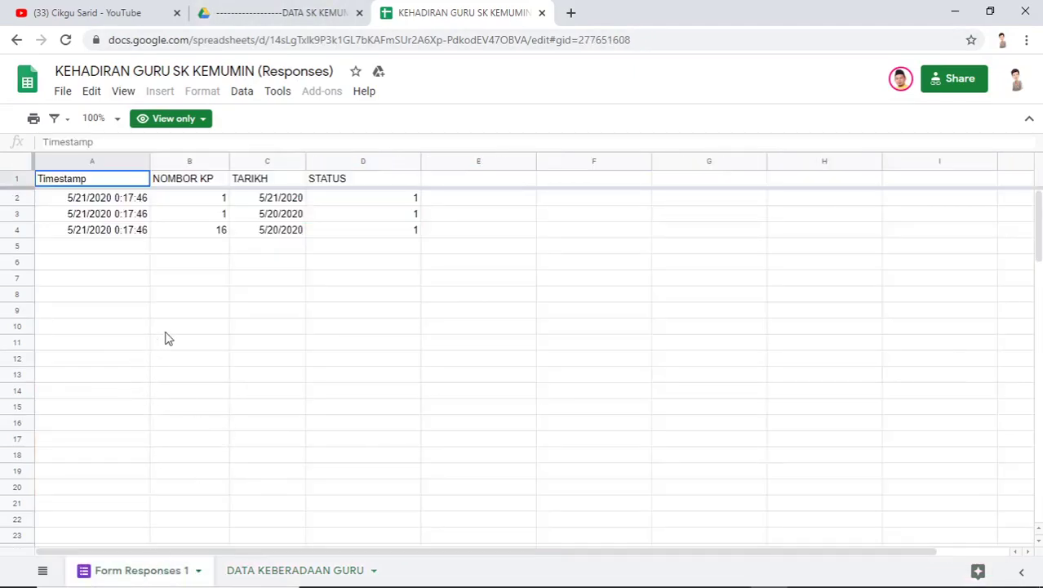
click(165, 332)
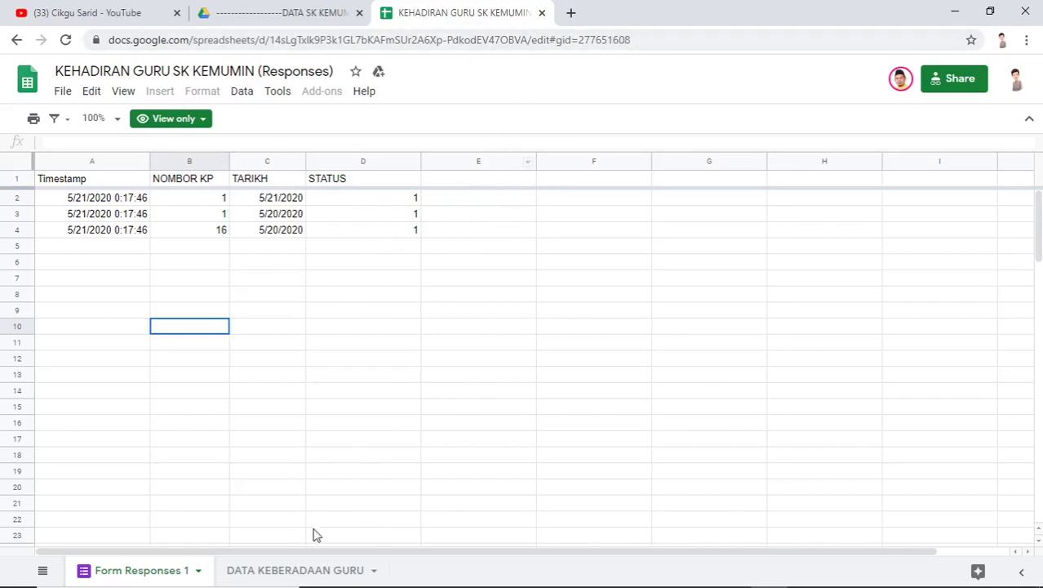
click(304, 571)
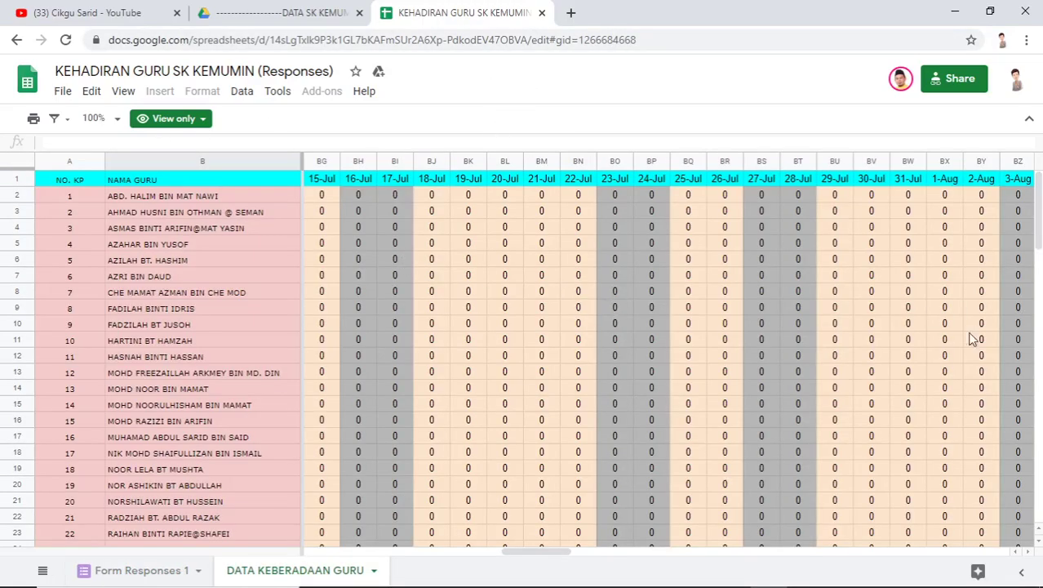
mouse_move(492, 561)
mouse_down()
mouse_move(957, 556)
mouse_move(546, 226)
mouse_up()
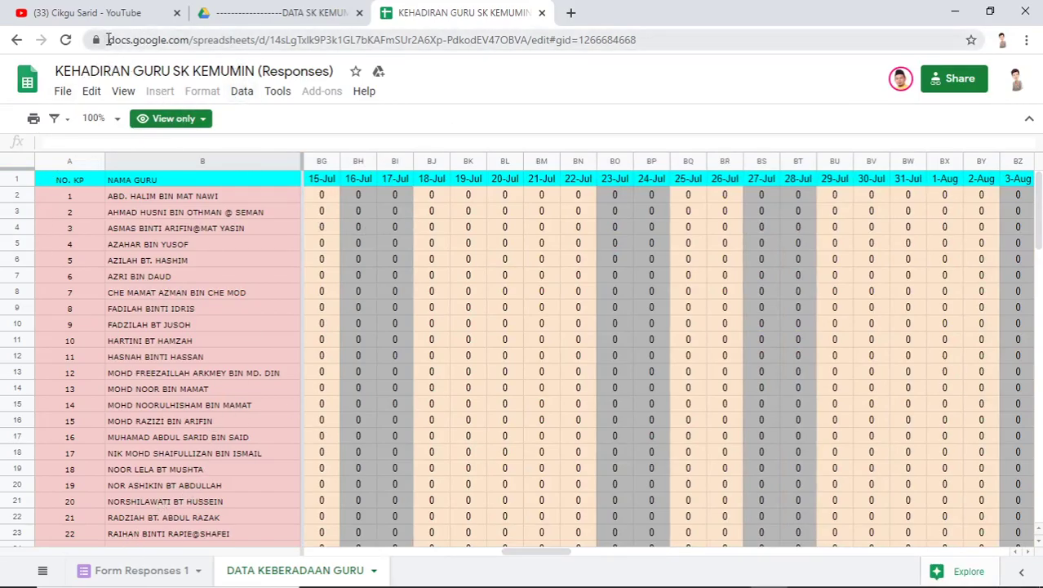
drag(108, 40, 642, 36)
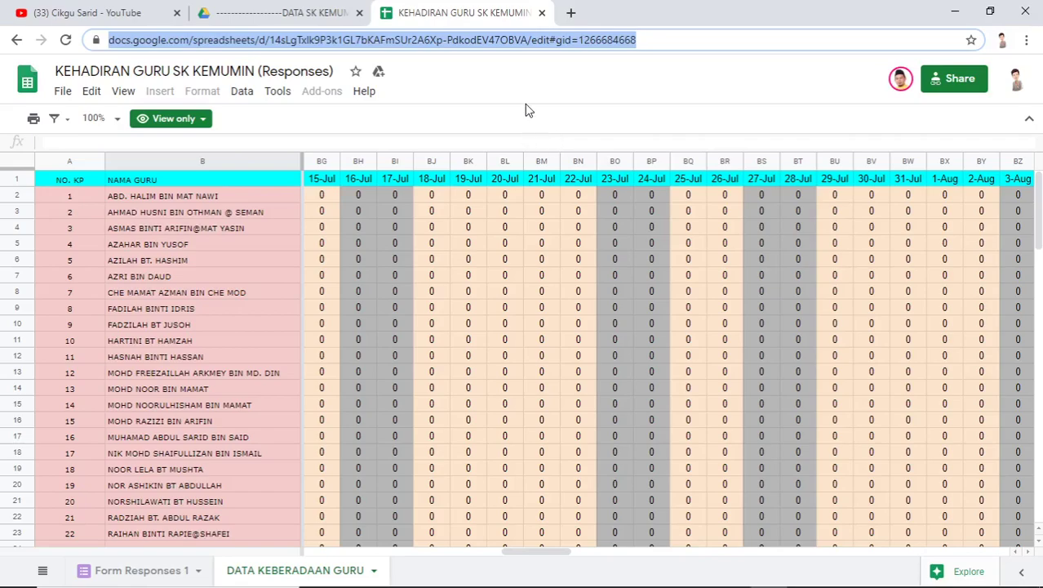
click(168, 271)
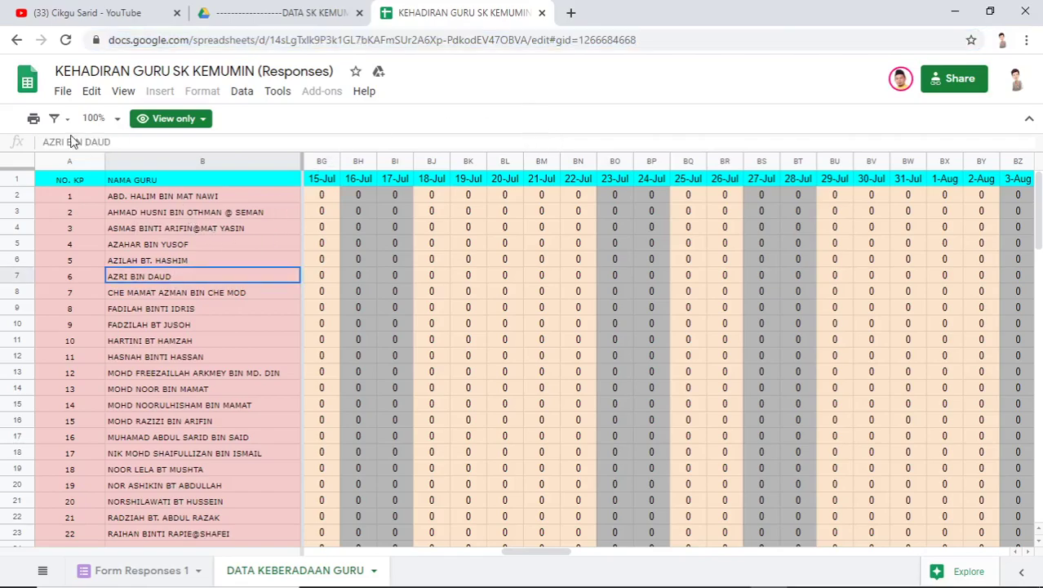
Make a copy of the spreadsheet named 'SMKA NAIM - KEBERADAAN GURU'
click(63, 92)
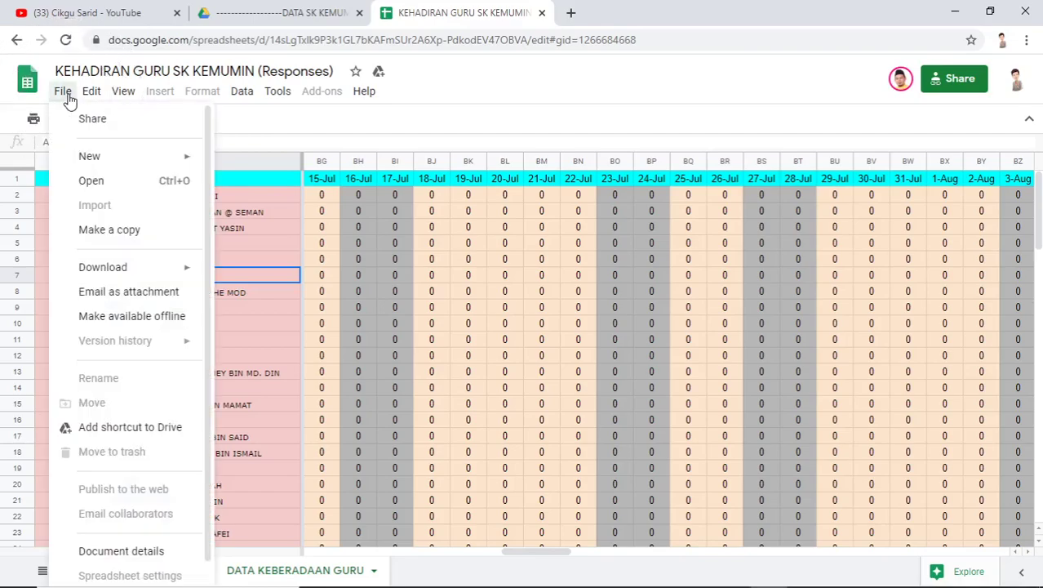
click(112, 232)
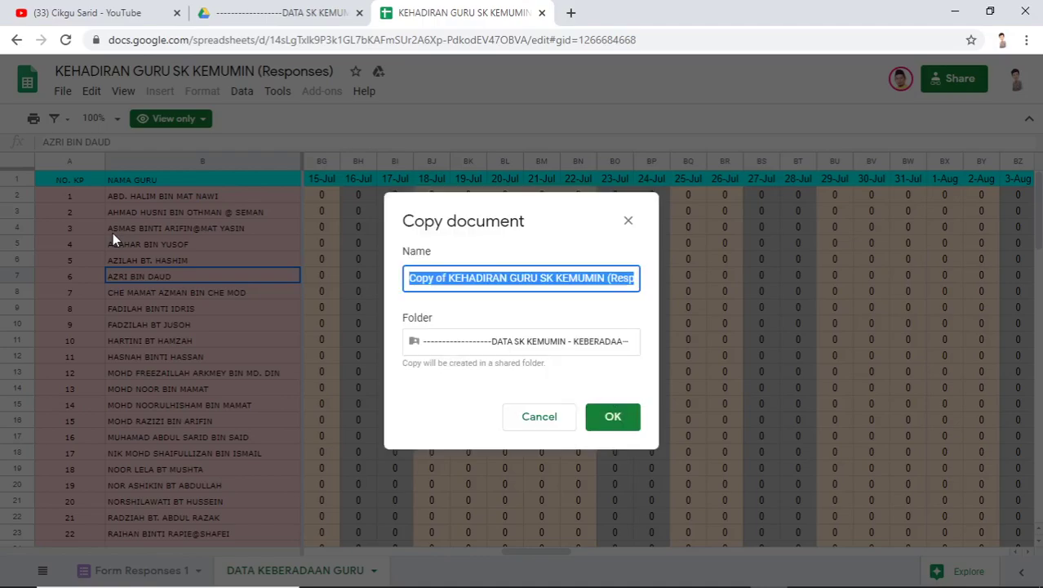
click(473, 280)
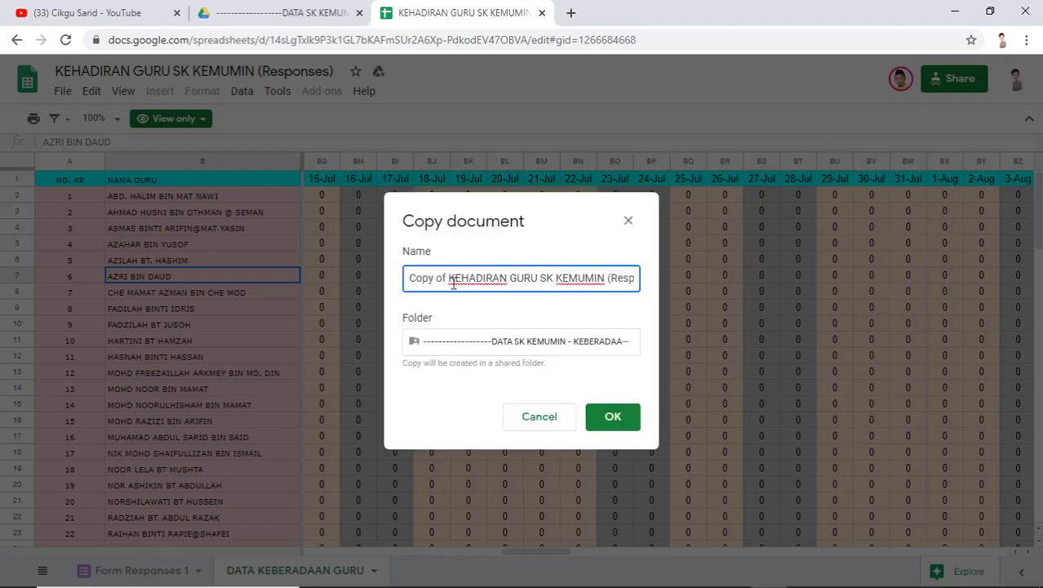
drag(453, 283, 323, 286)
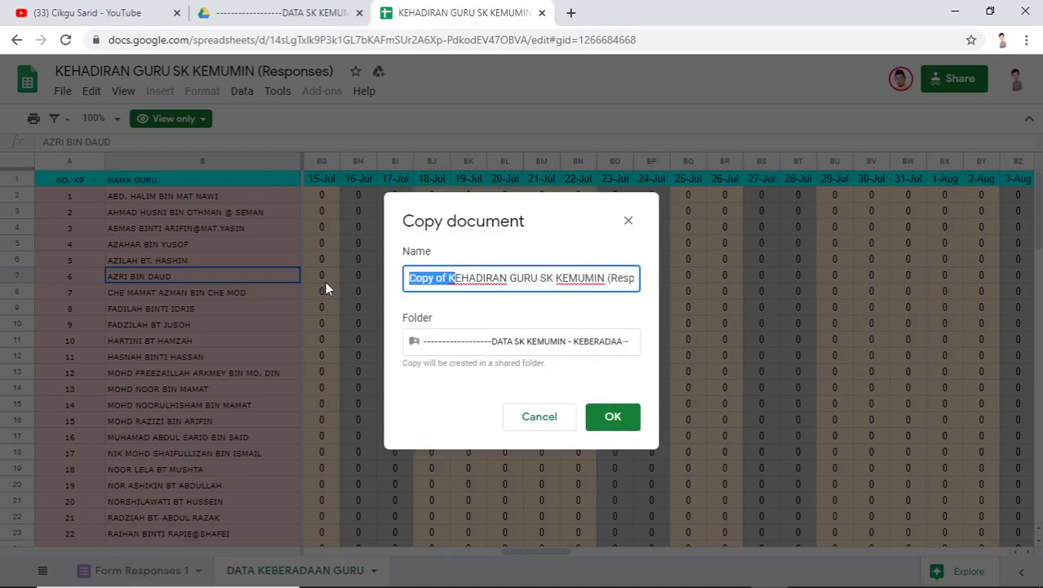
text(SMKA )
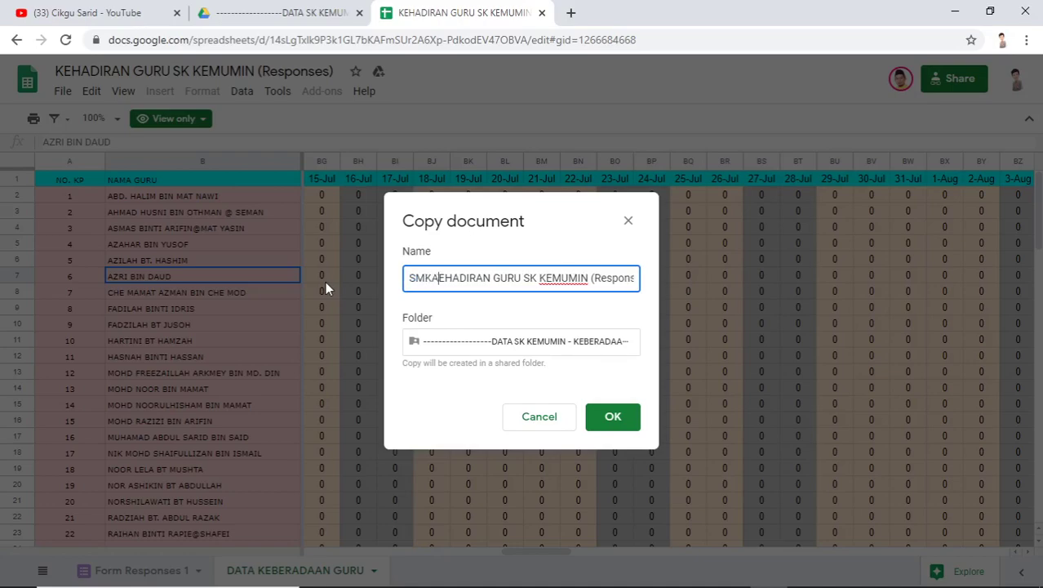
text(NAIM)
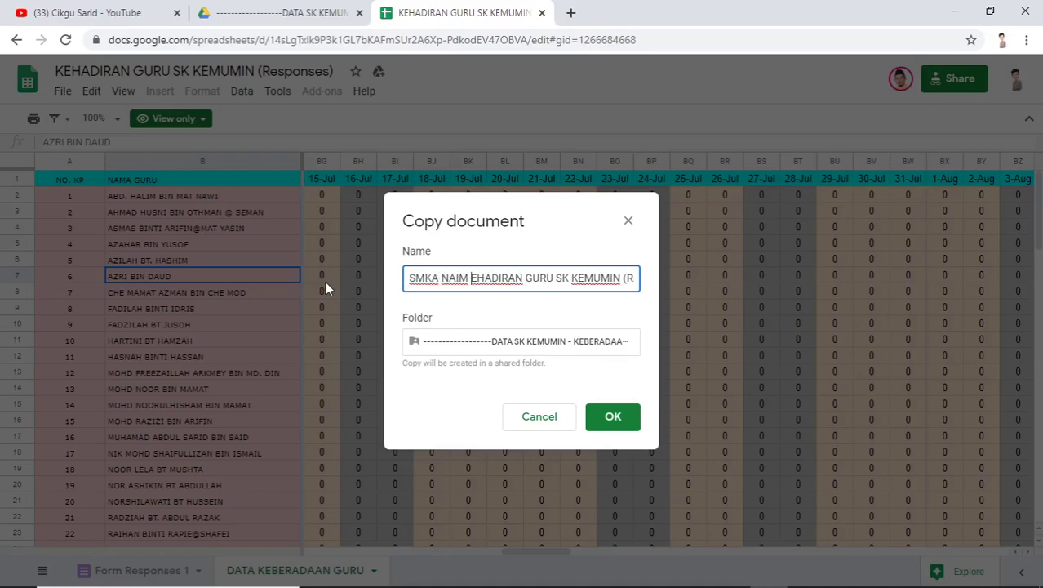
key(Delete)
key(Delete)
key(Delete)
key(Delete)
key(Delete)
key(Delete)
key(Delete)
key(Delete)
key(Delete)
key(Delete)
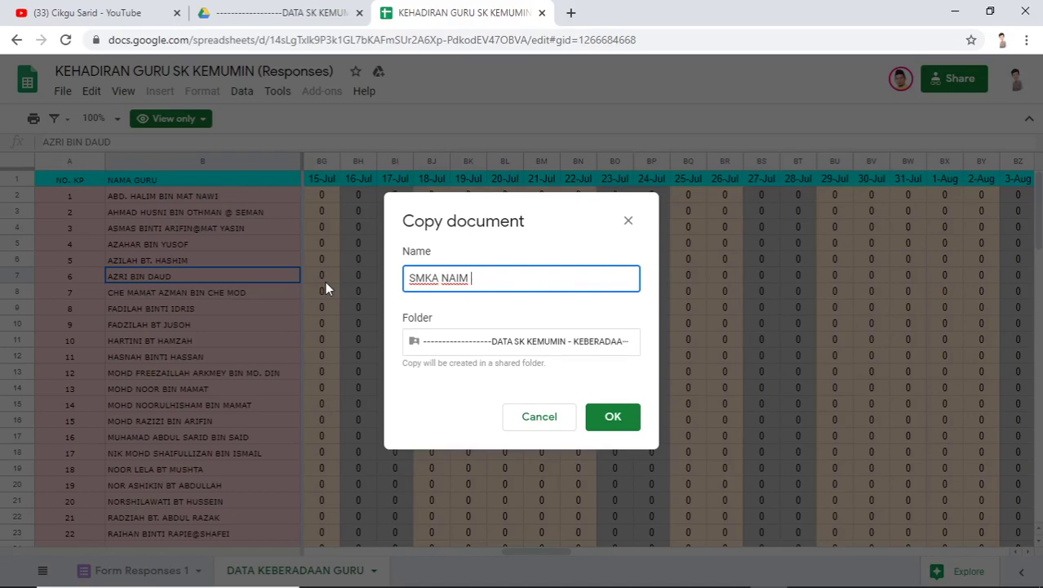
text(- K)
text(E)
text(N GURU)
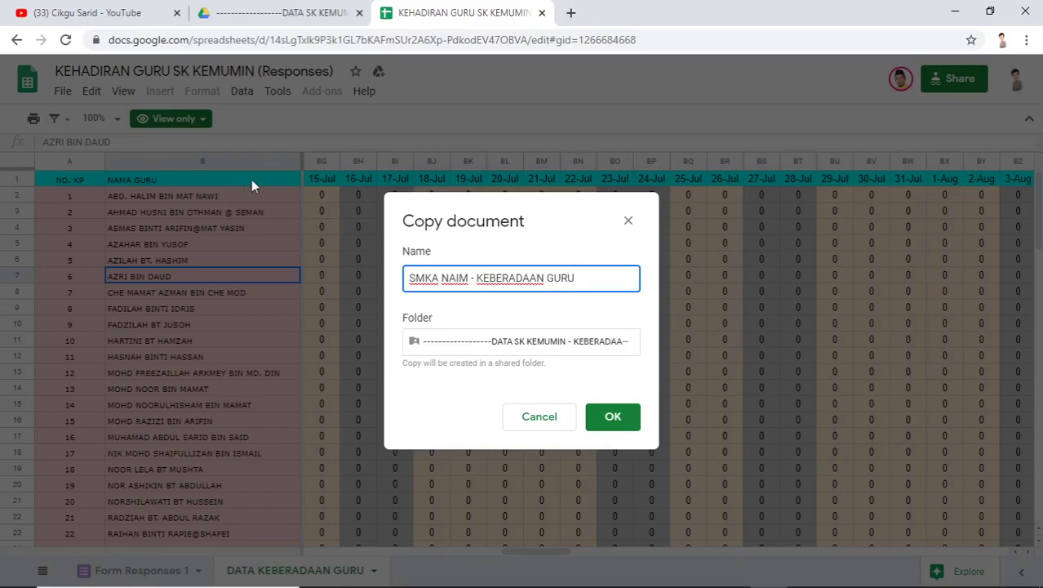
Set My Drive as the copy's destination folder and create the copy
click(577, 348)
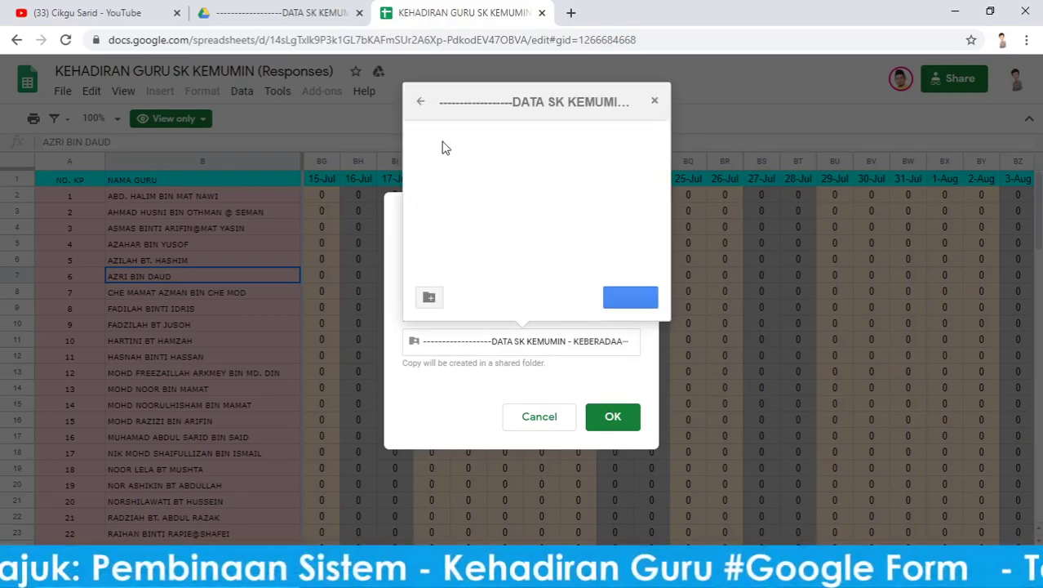
click(421, 105)
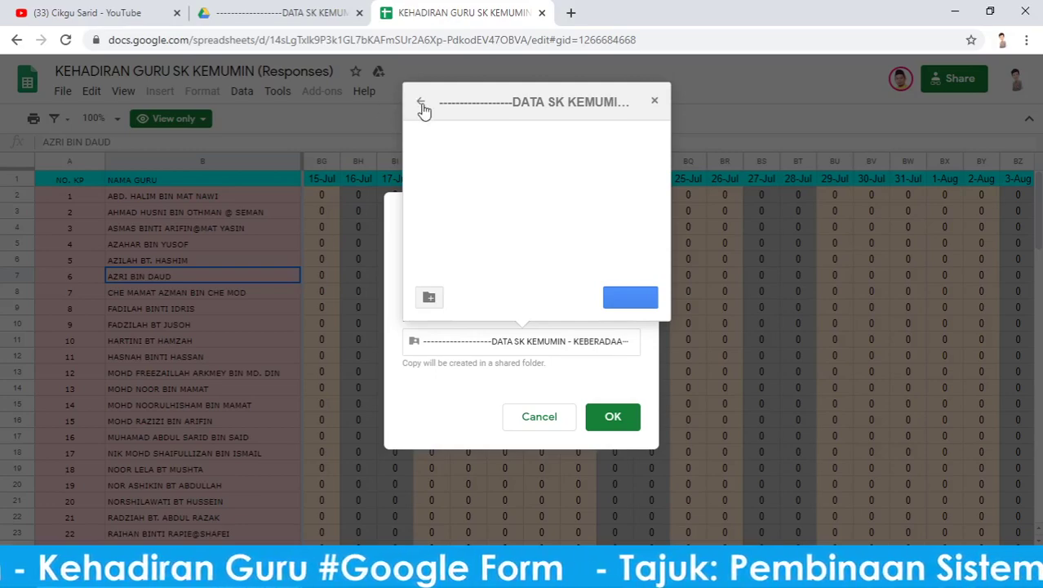
click(655, 102)
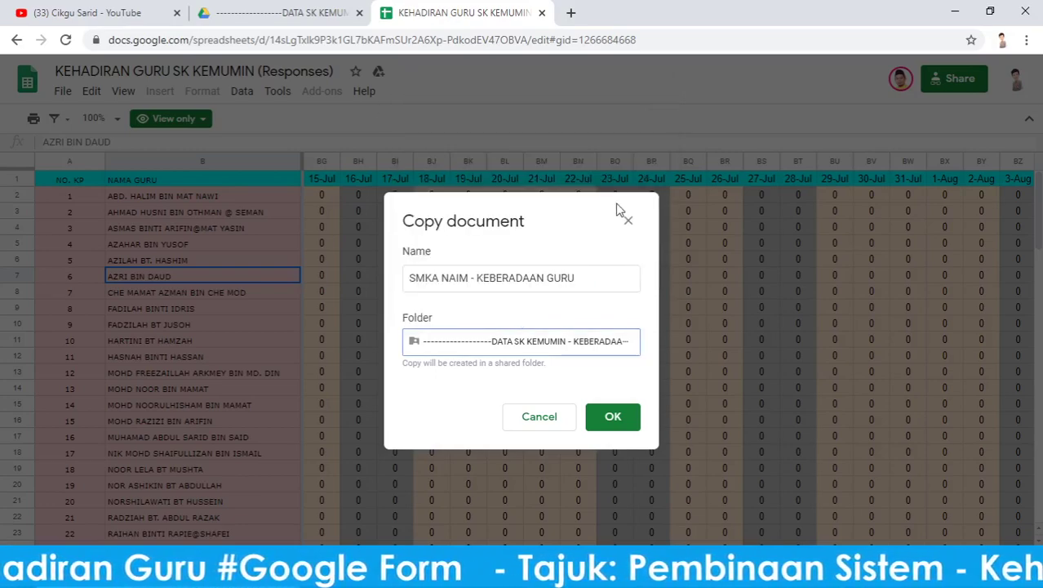
click(506, 342)
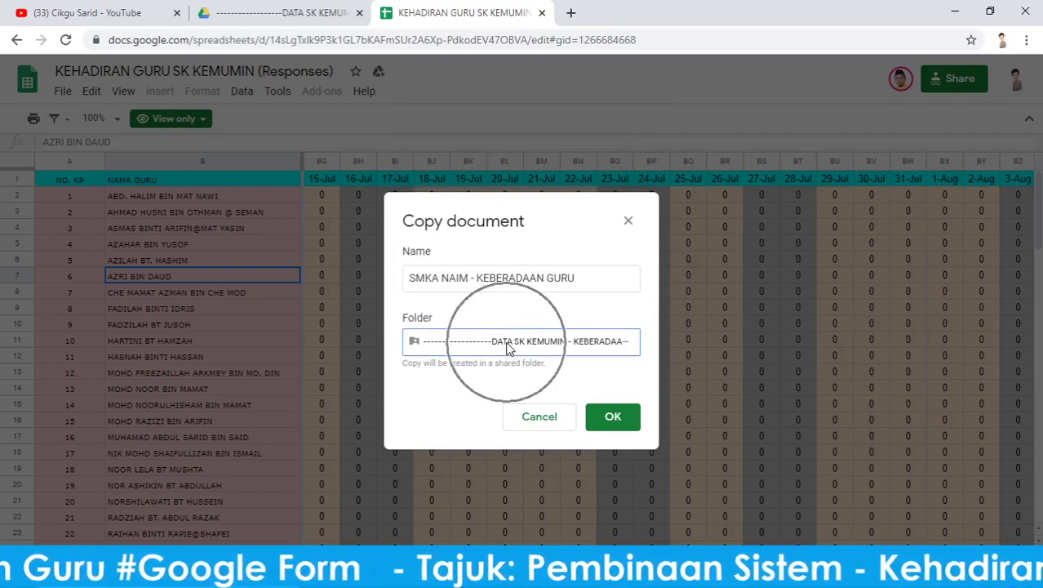
click(420, 103)
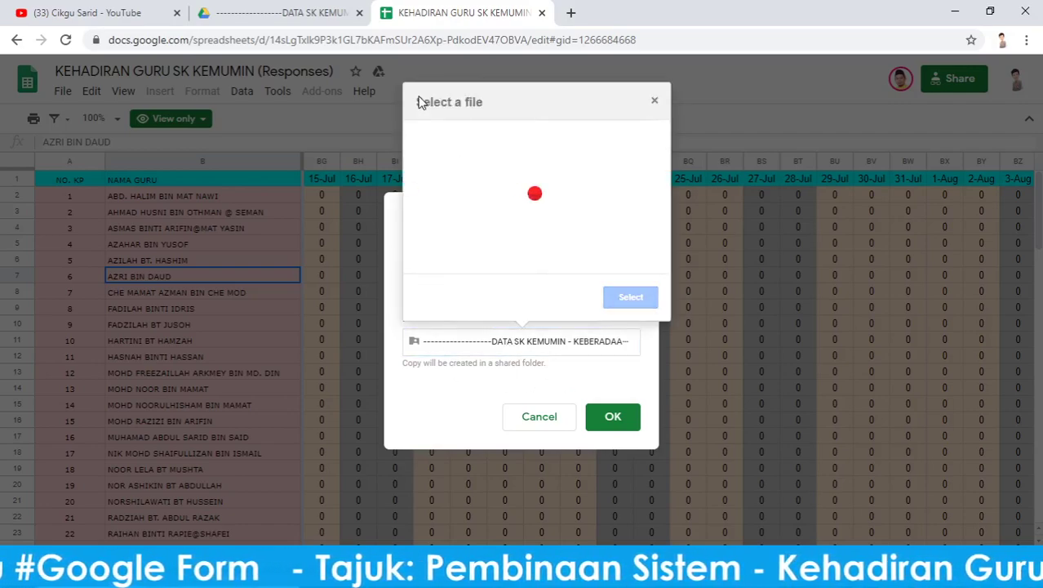
click(461, 134)
click(463, 134)
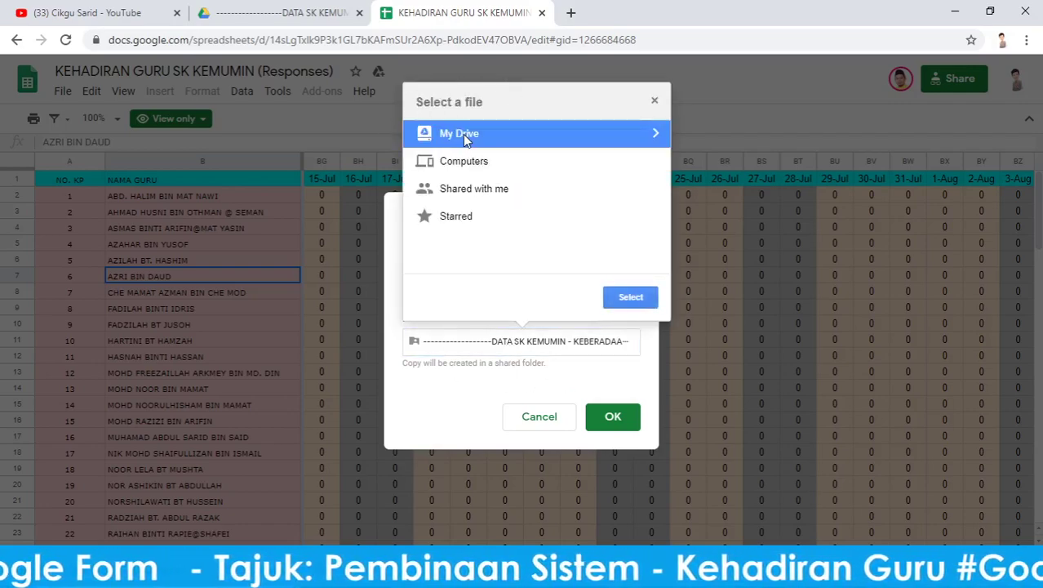
click(630, 297)
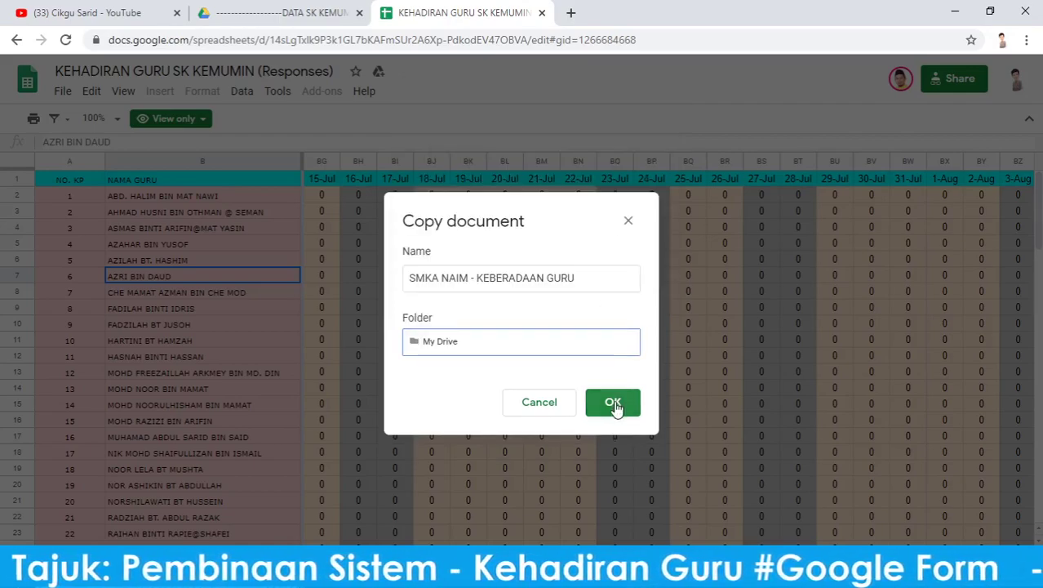
click(617, 401)
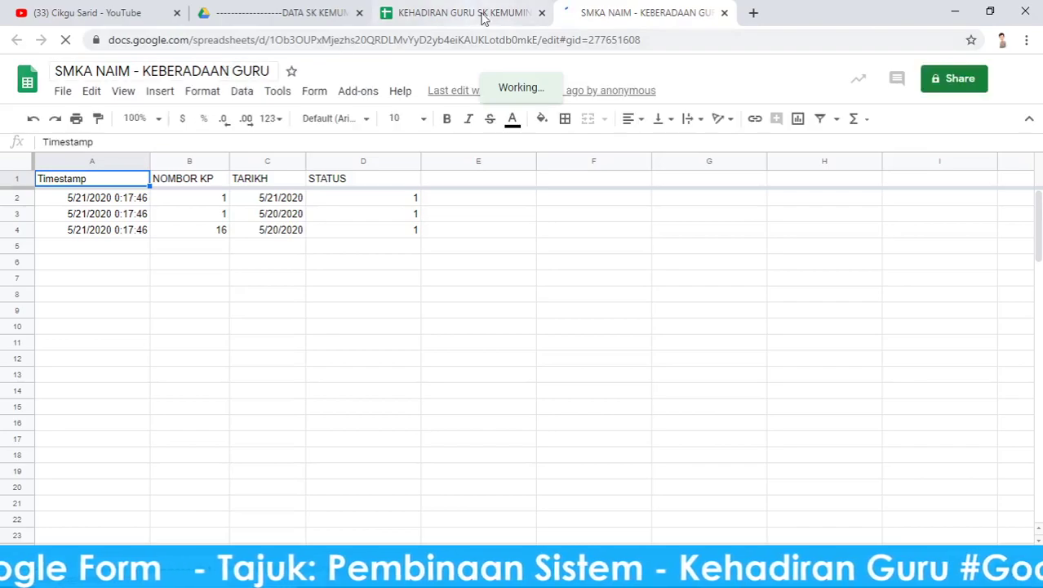
Close the original spreadsheet and Drive tabs, then review the teacher numbers and names in A2:B19
click(542, 14)
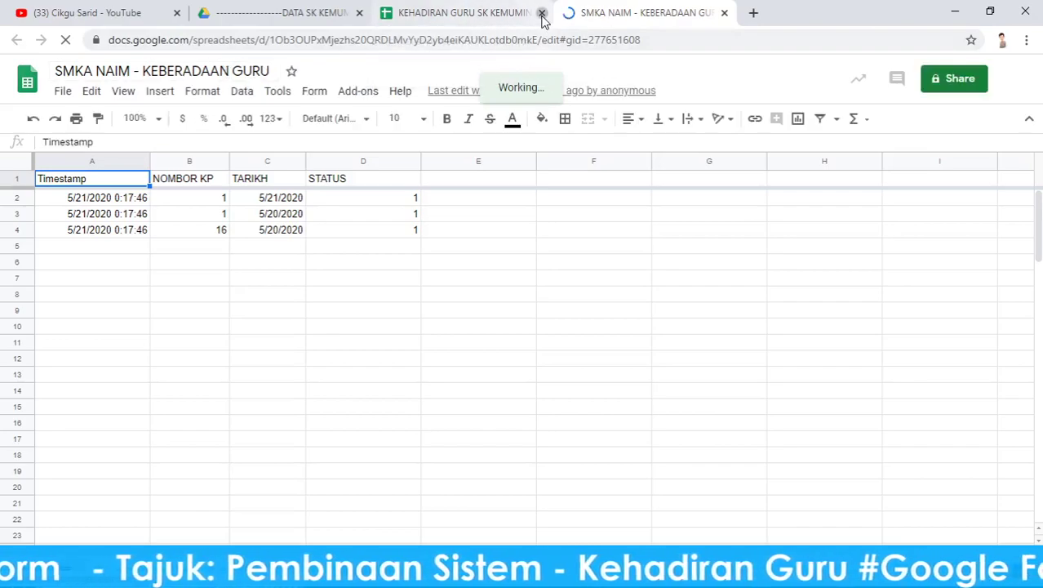
click(359, 13)
click(217, 279)
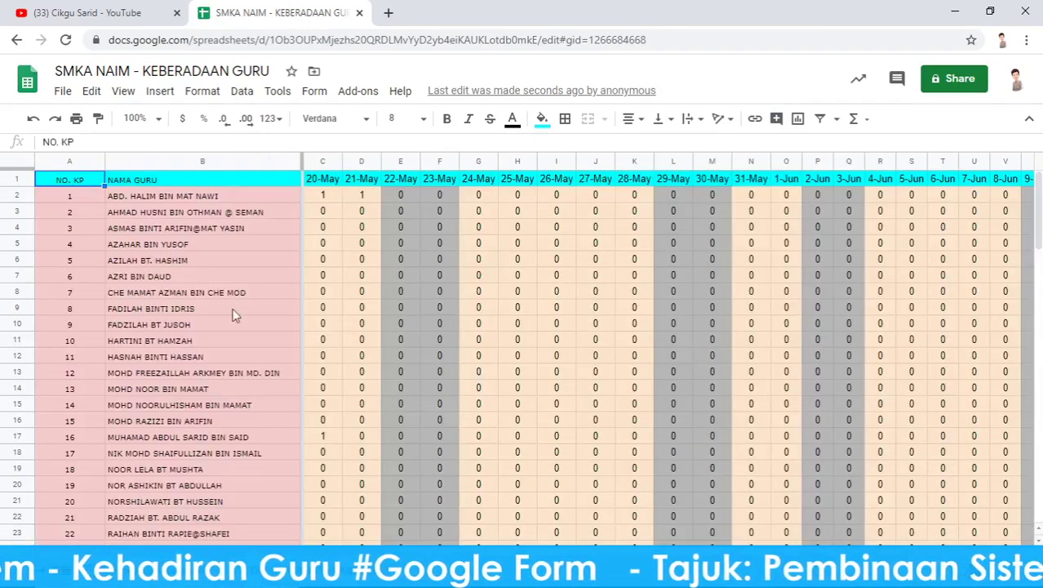
mouse_move(69, 201)
mouse_down()
mouse_move(223, 540)
mouse_move(213, 356)
mouse_up()
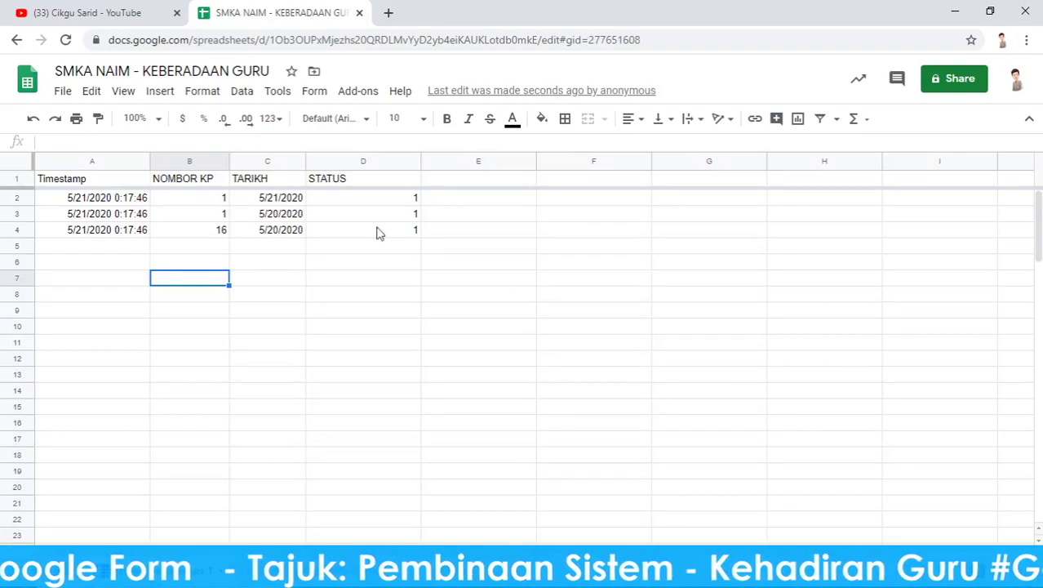
click(315, 93)
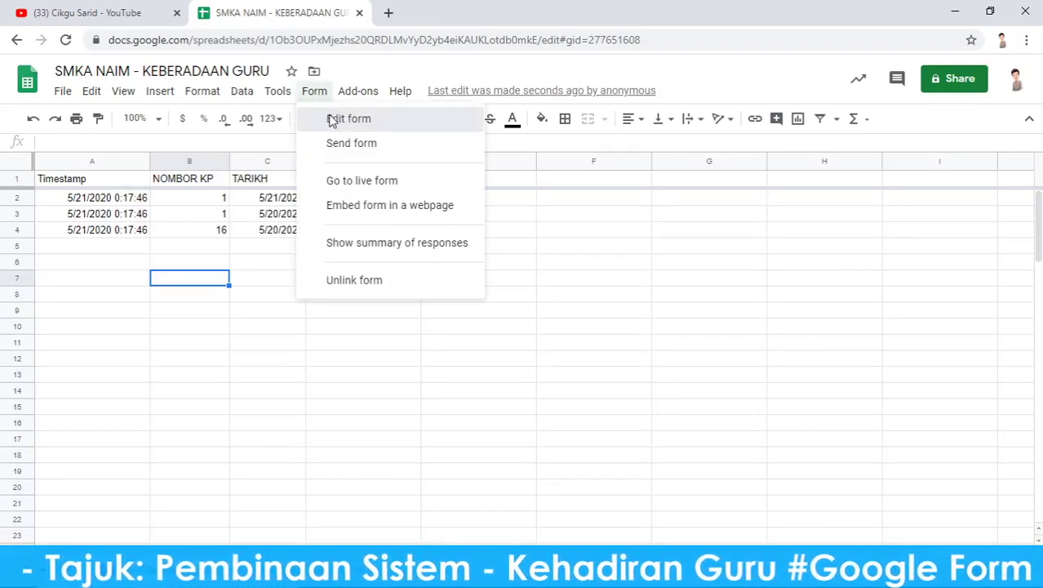
Open the linked form in the editor and retitle its file 'SMKA NAIM - KEHADIRAN GURU'
click(331, 121)
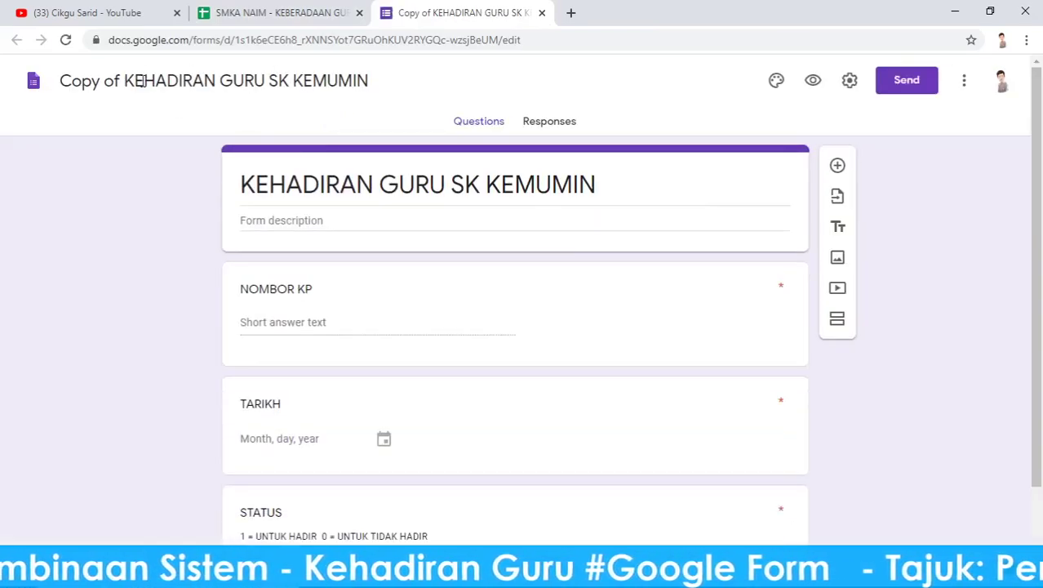
drag(63, 78, 463, 88)
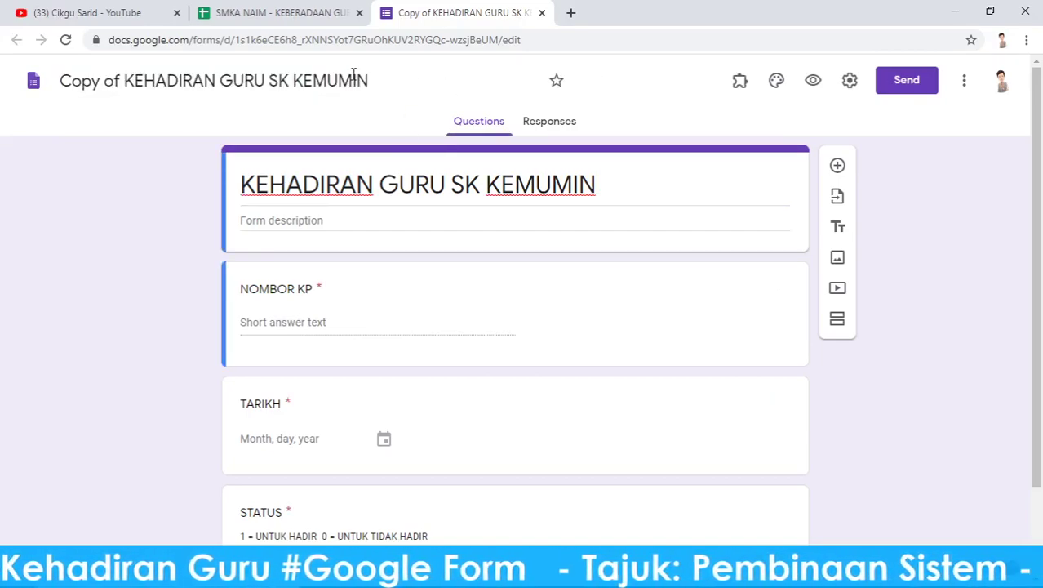
drag(374, 80, 1, 96)
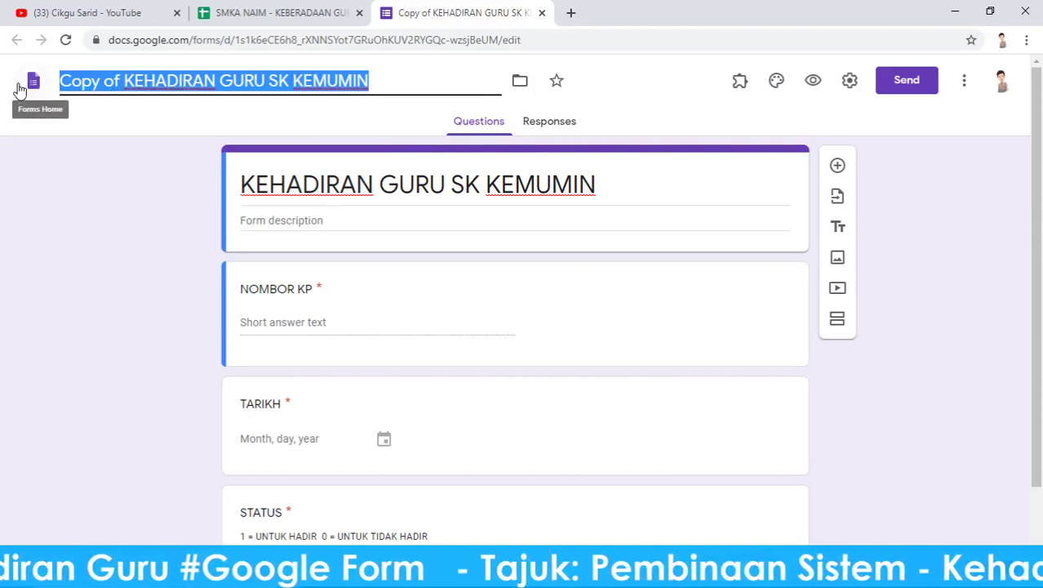
text(SMKA)
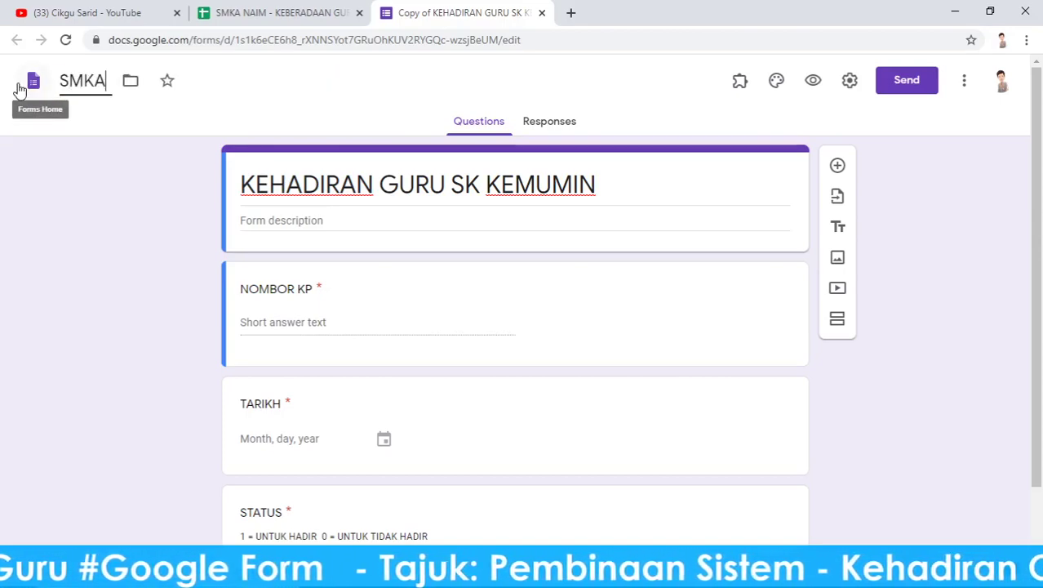
text( NAIM)
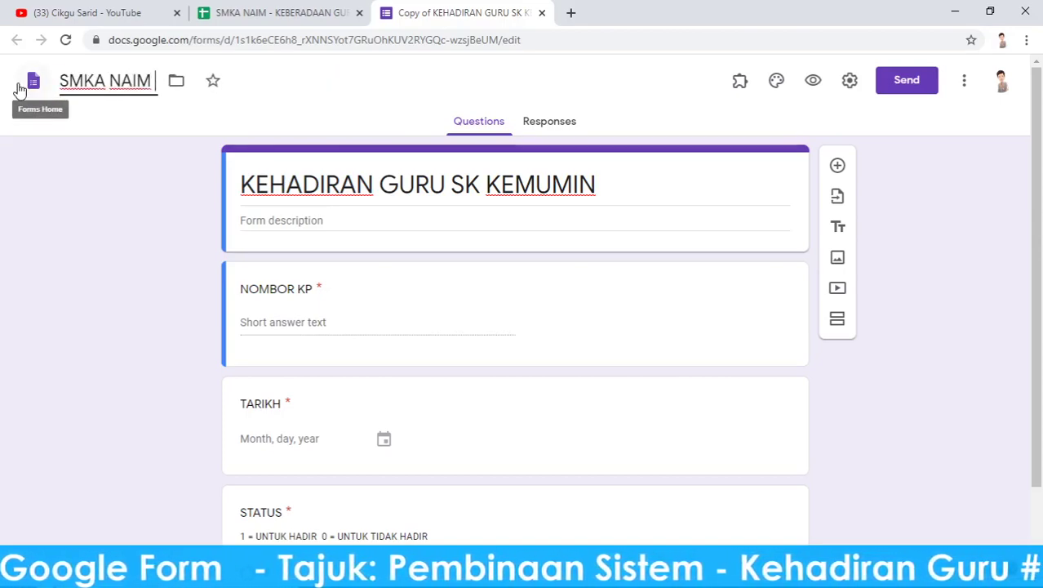
text( - KEHADI)
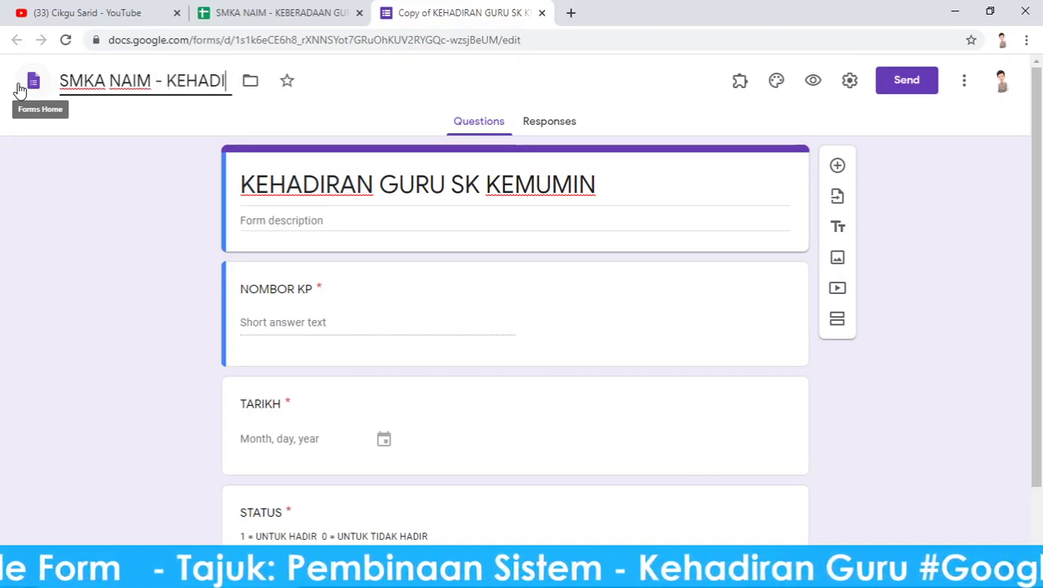
text(RAN GURU)
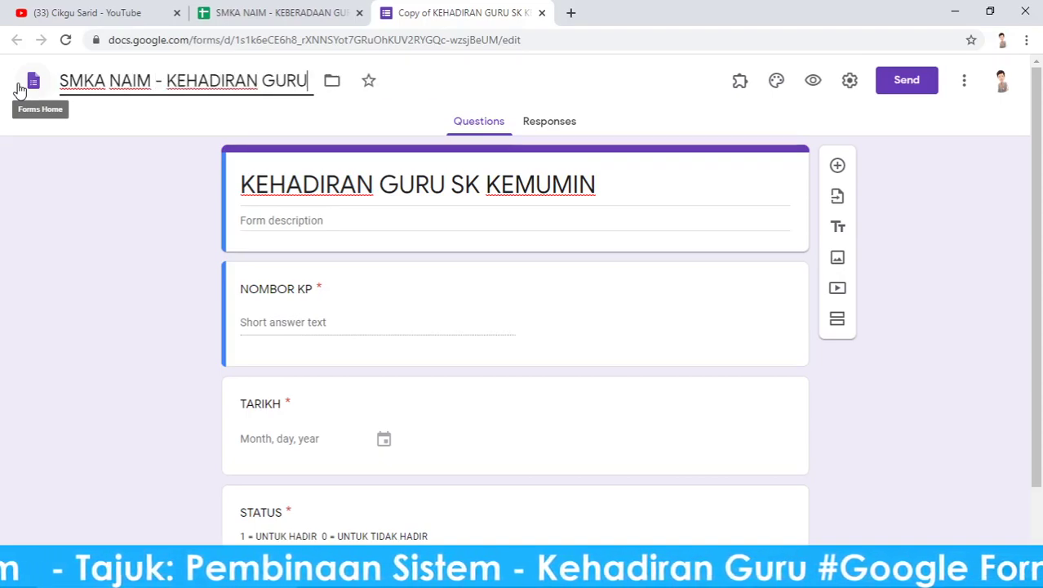
Replace KEMUMIN in the form heading so it reads 'KEHADIRAN GURU SMKA NAIM'
triple_click(615, 196)
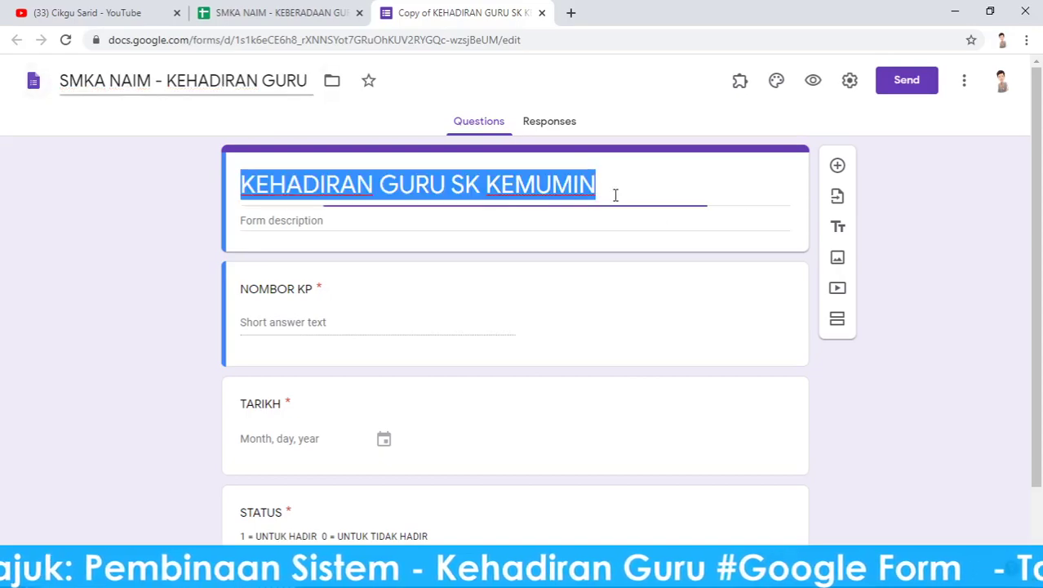
click(500, 186)
drag(487, 184, 697, 188)
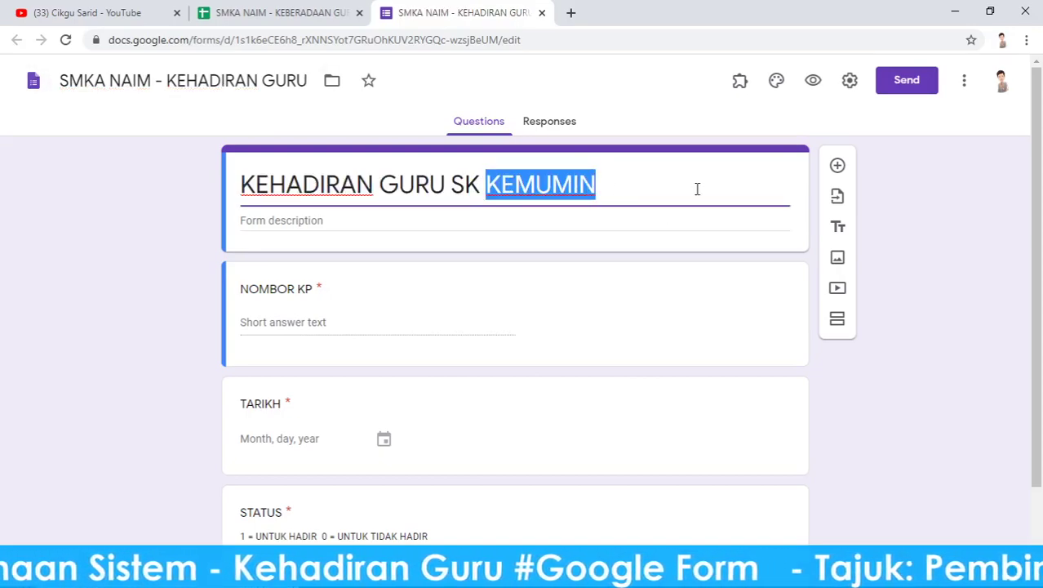
scroll(302, 367, down, 1)
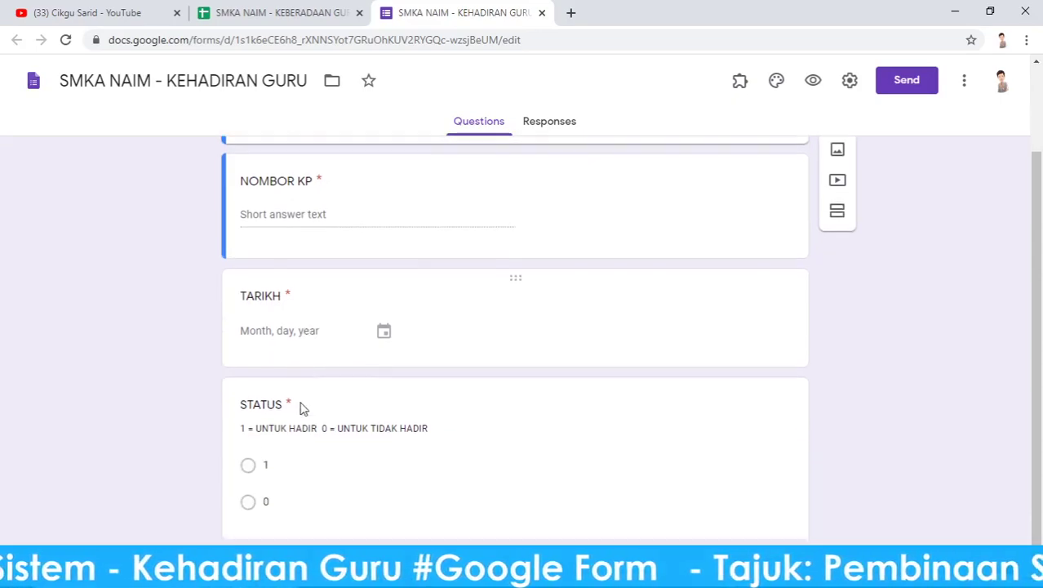
scroll(571, 331, up, 1)
scroll(572, 331, up, 1)
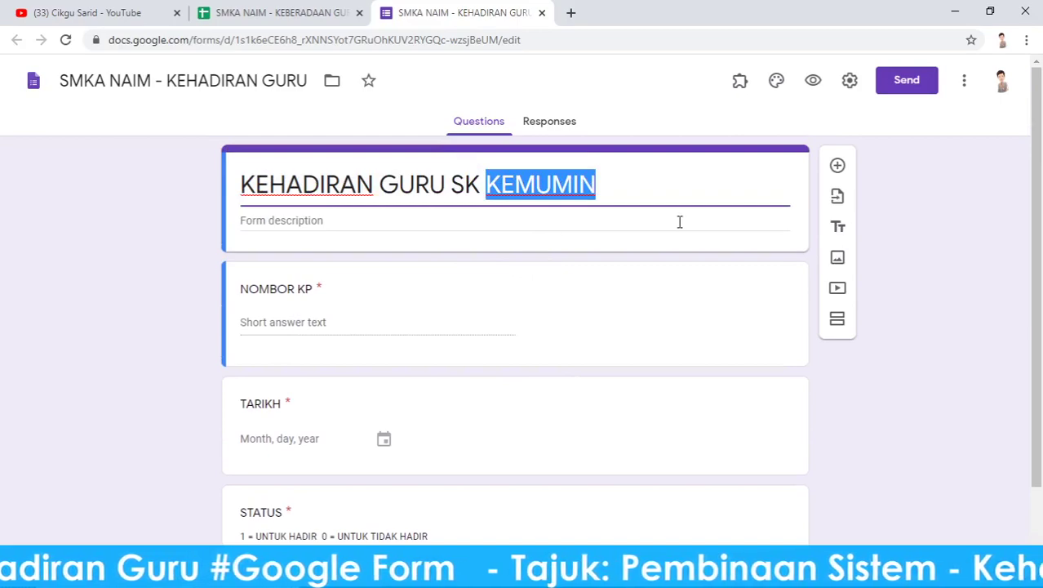
key(BackSpace)
text(MKA )
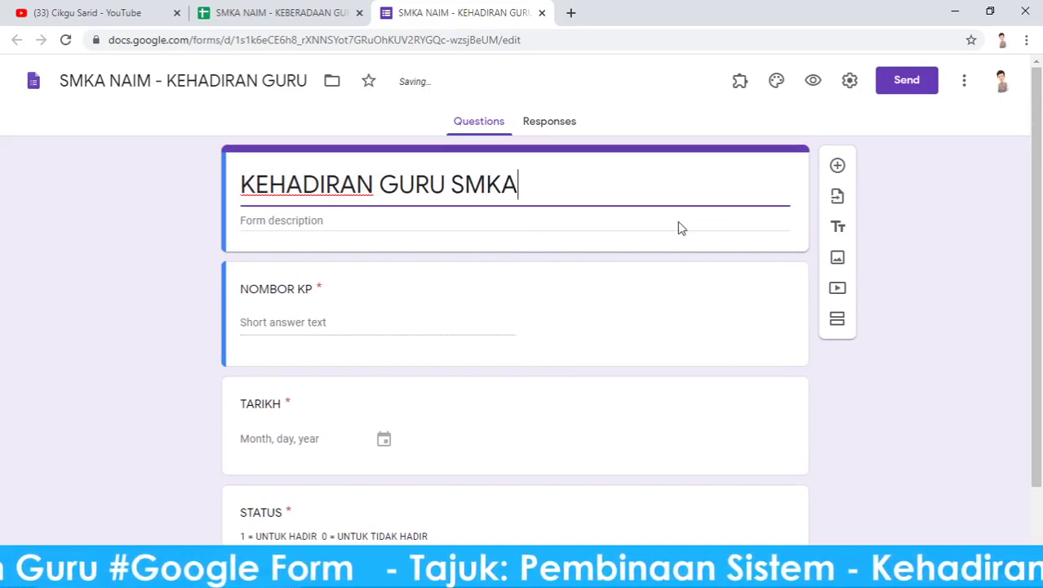
text(NAIM)
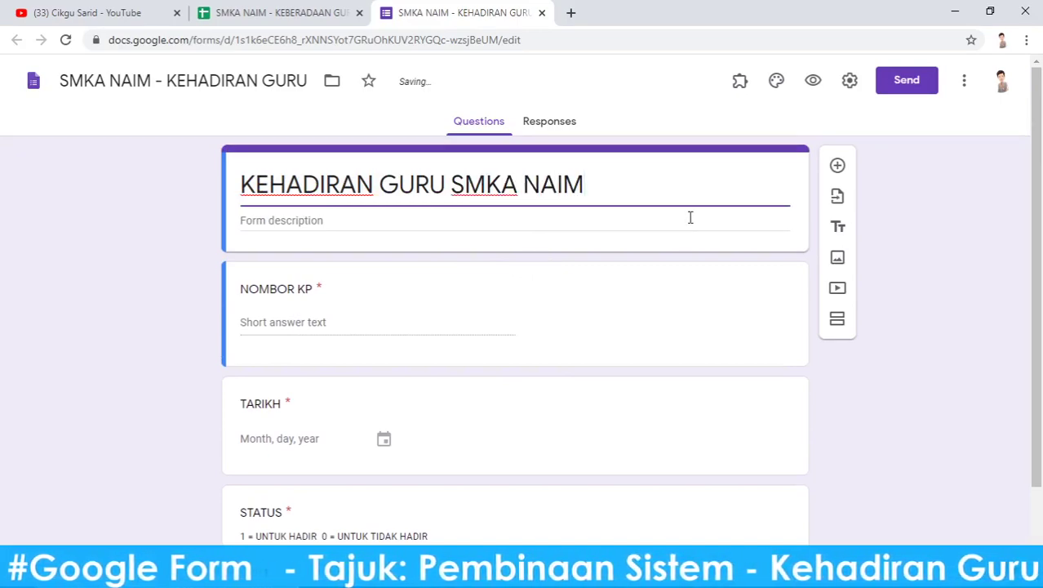
click(296, 304)
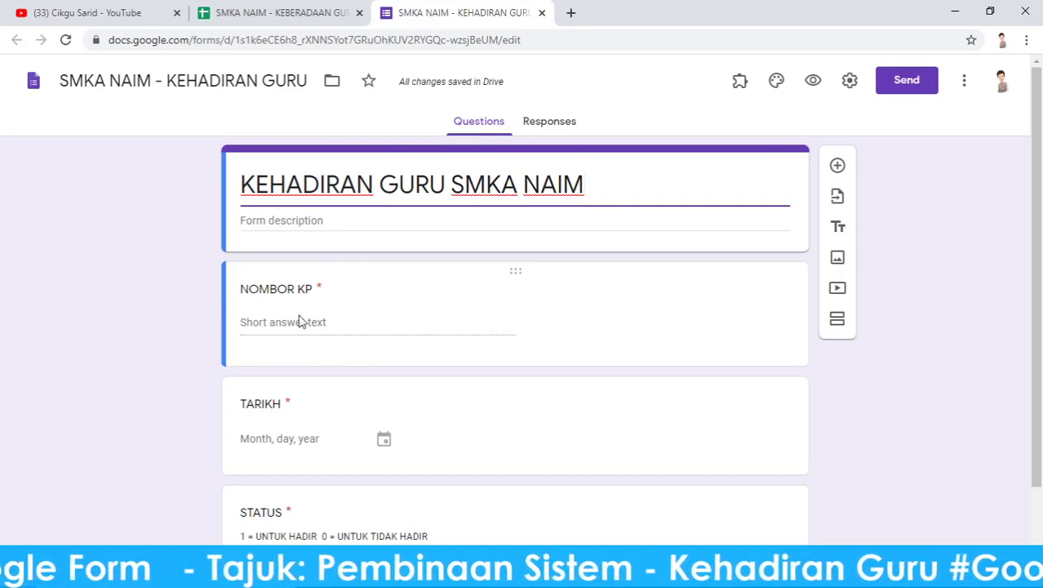
scroll(306, 327, down, 1)
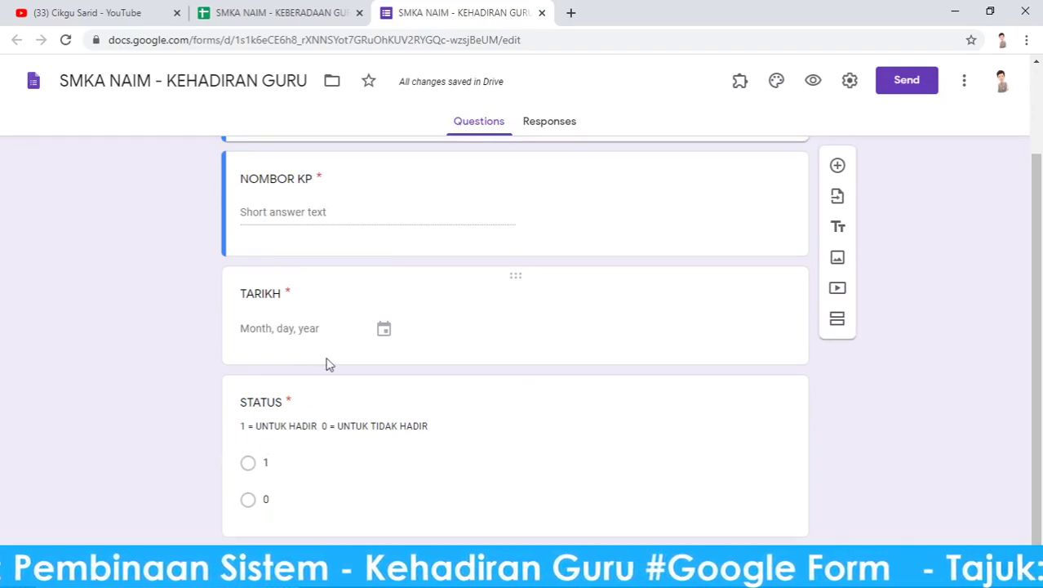
scroll(325, 364, up, 1)
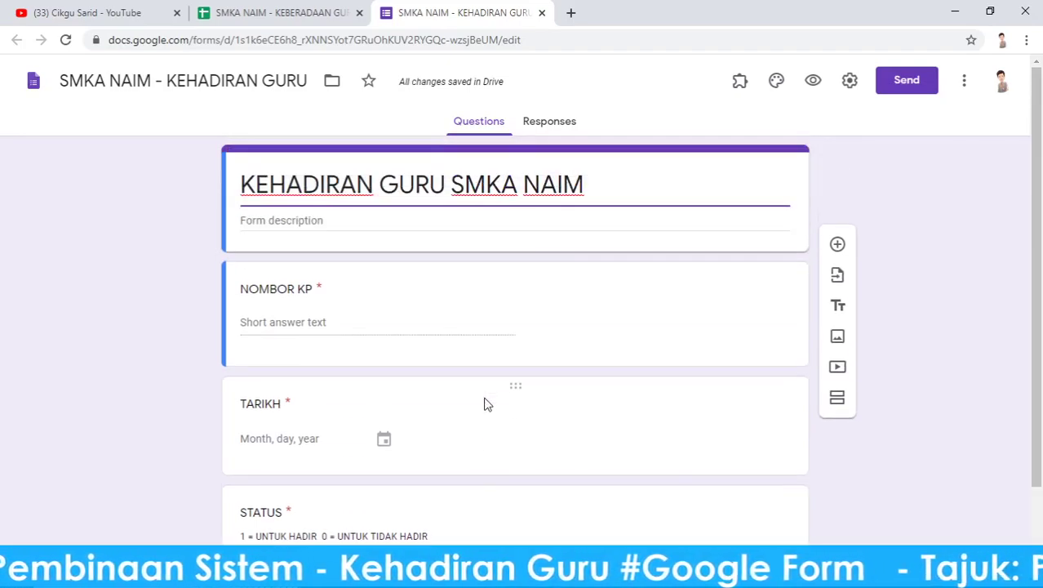
Preview and submit a response with NOMBOR KP 1, TARIKH 24/05/2020 and STATUS 1
click(817, 86)
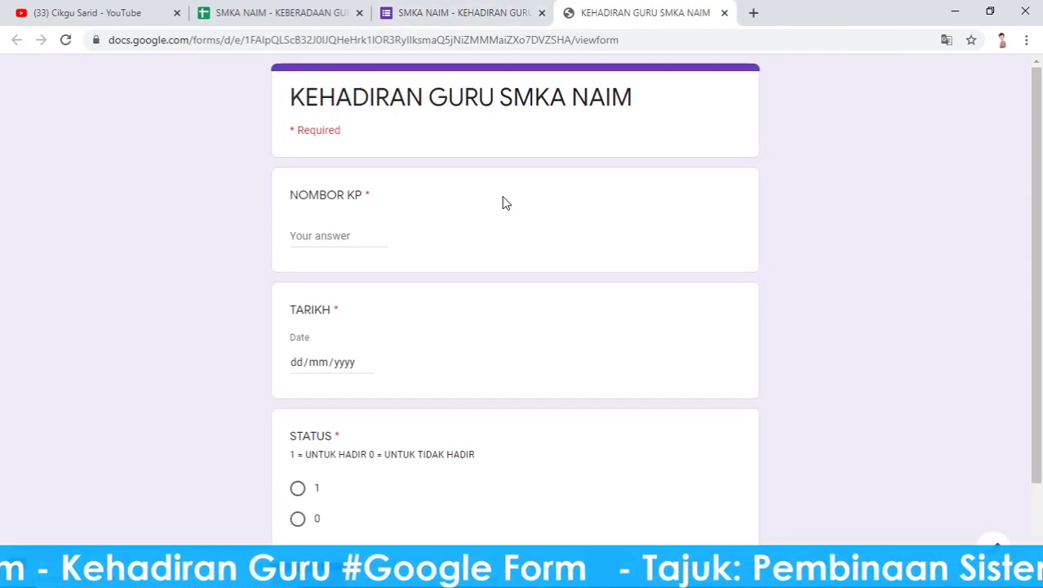
click(338, 234)
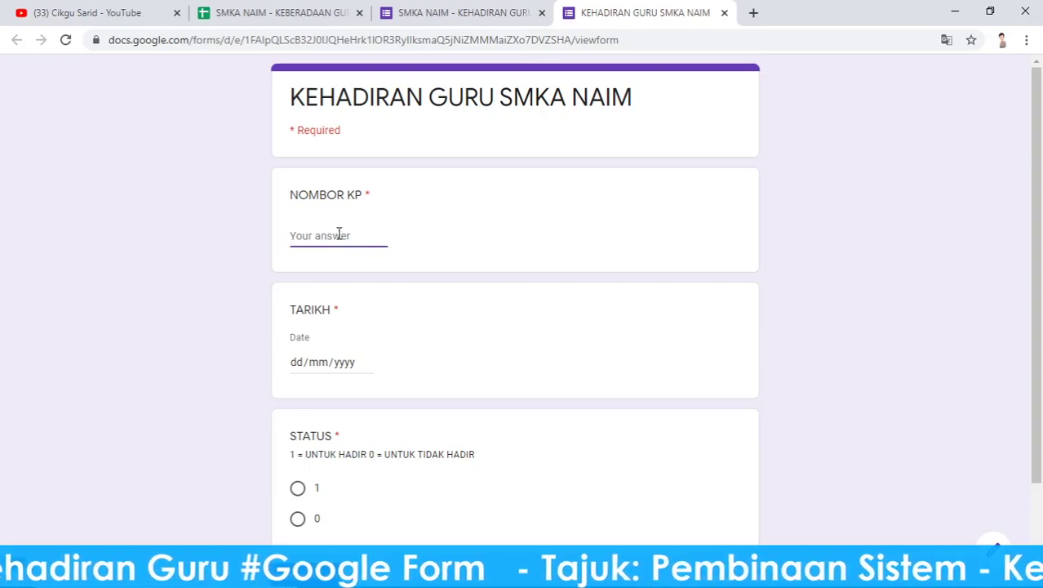
text(1)
click(365, 365)
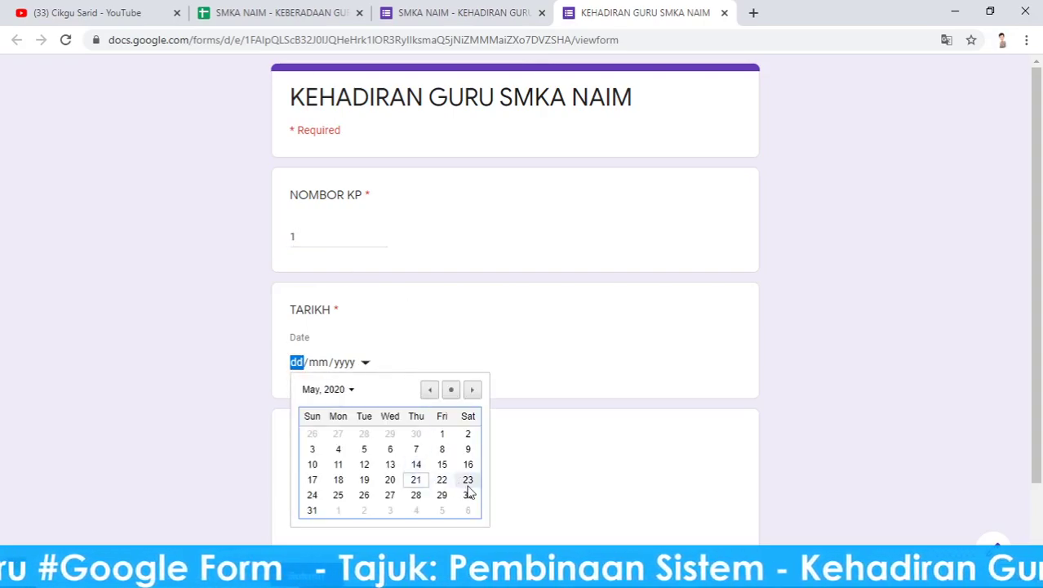
click(319, 505)
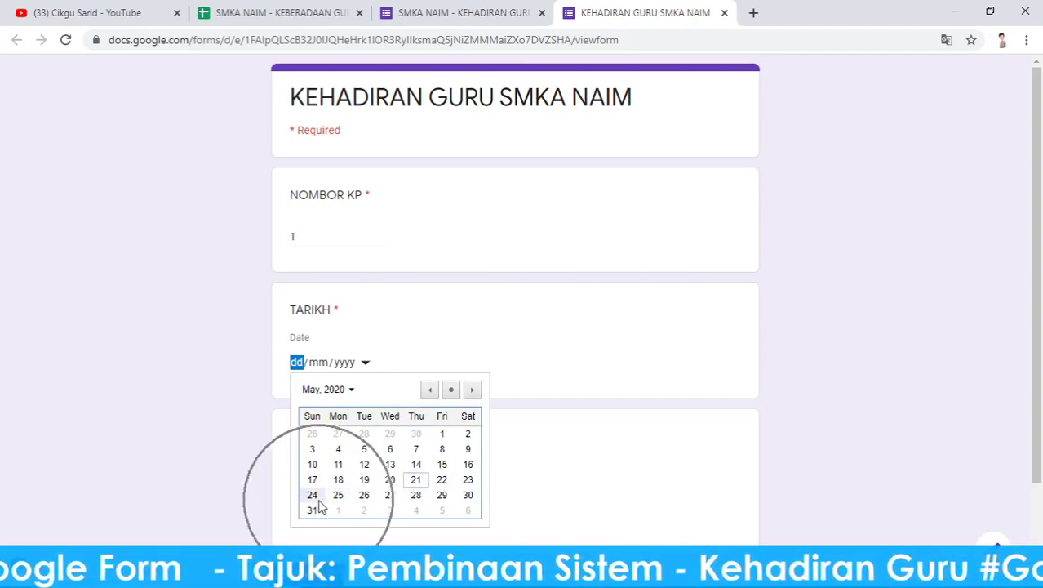
scroll(319, 505, down, 2)
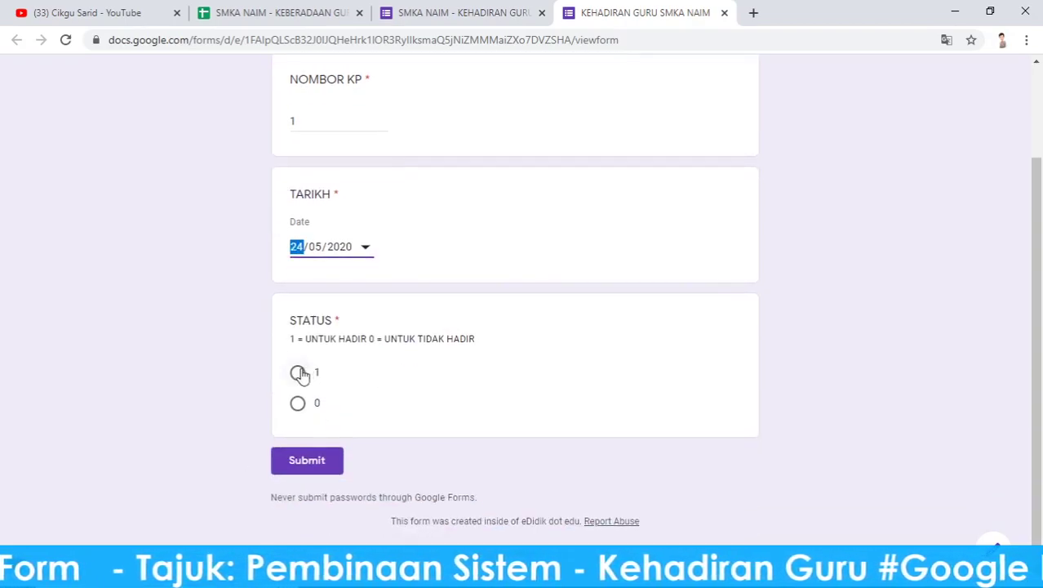
click(299, 373)
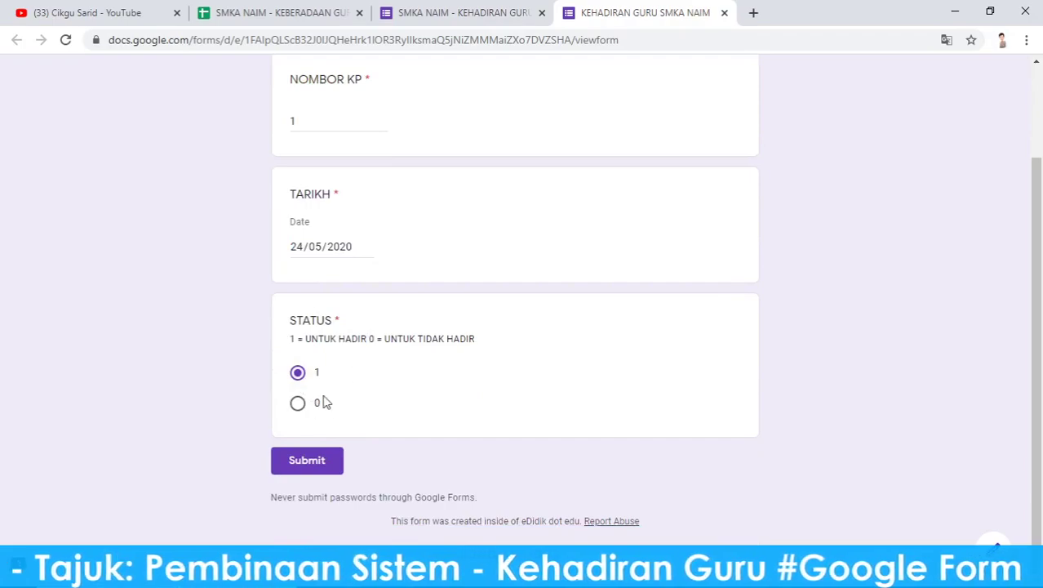
click(293, 463)
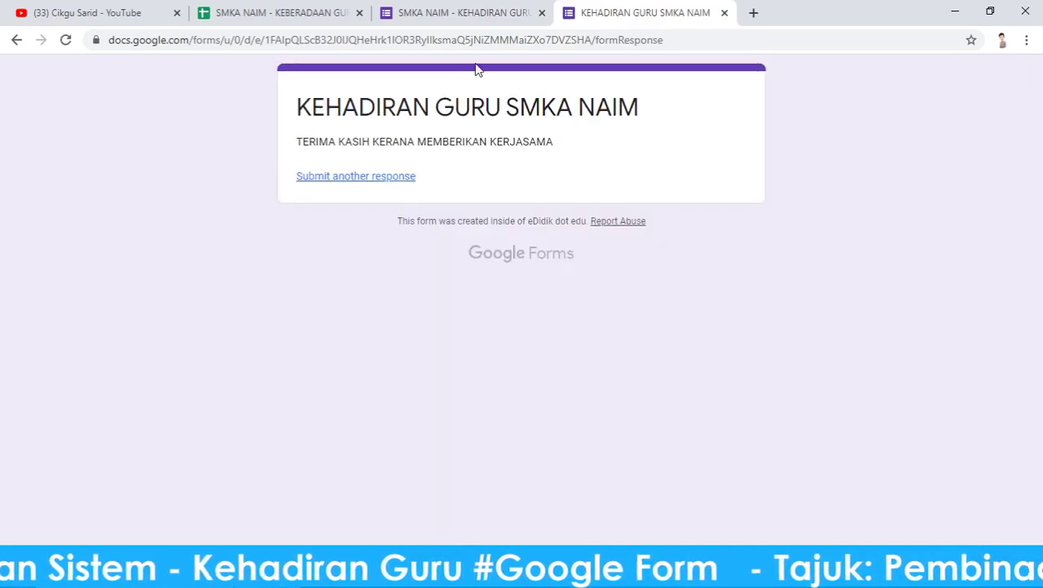
click(277, 12)
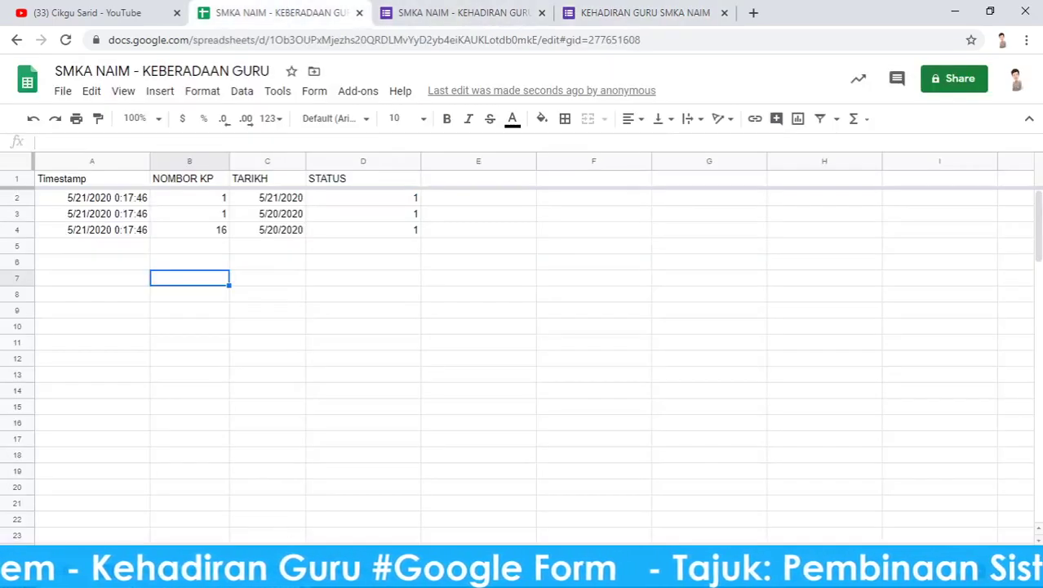
Check the attendance grid's SUMIFS results, confirming G2 shows 1 under 24-May
click(186, 563)
scroll(186, 431, up, 3)
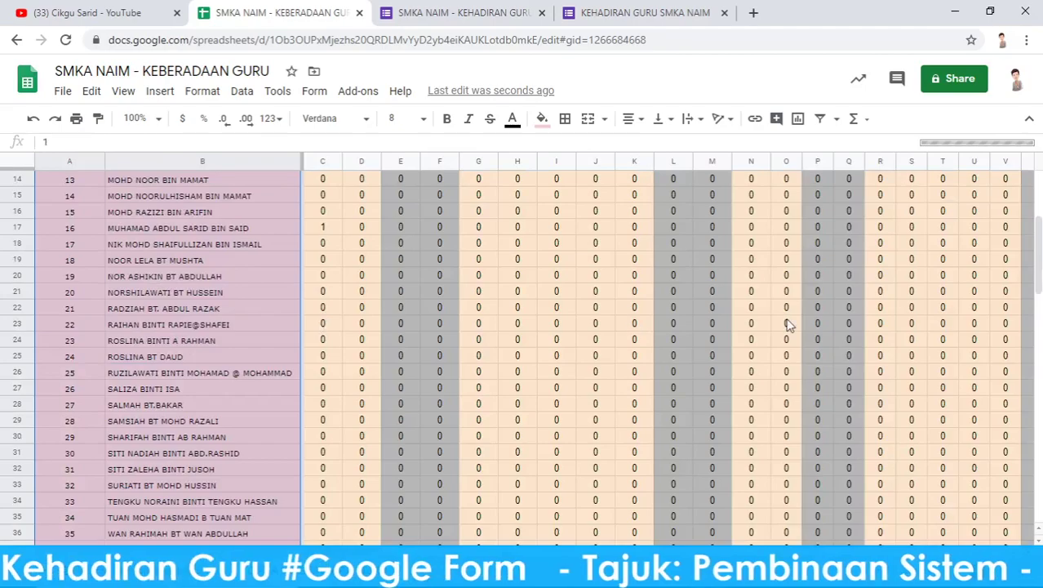
scroll(951, 383, up, 5)
click(677, 275)
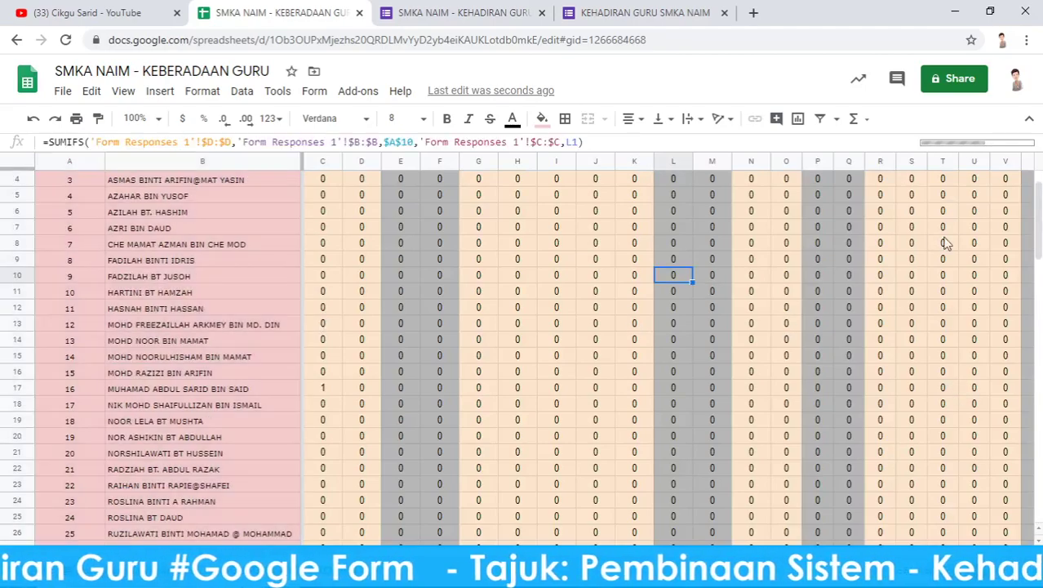
scroll(1037, 241, up, 3)
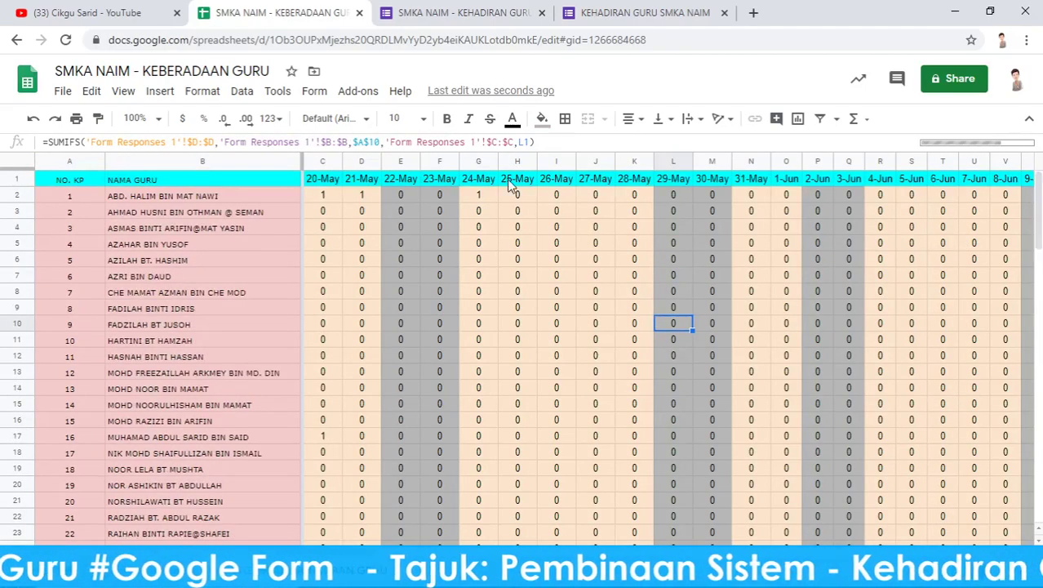
click(164, 197)
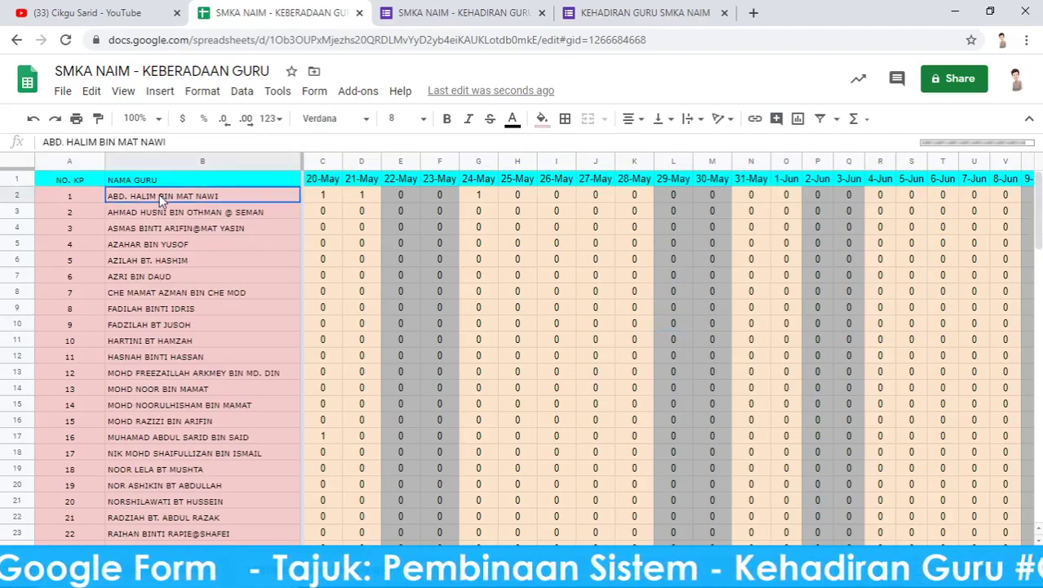
click(483, 194)
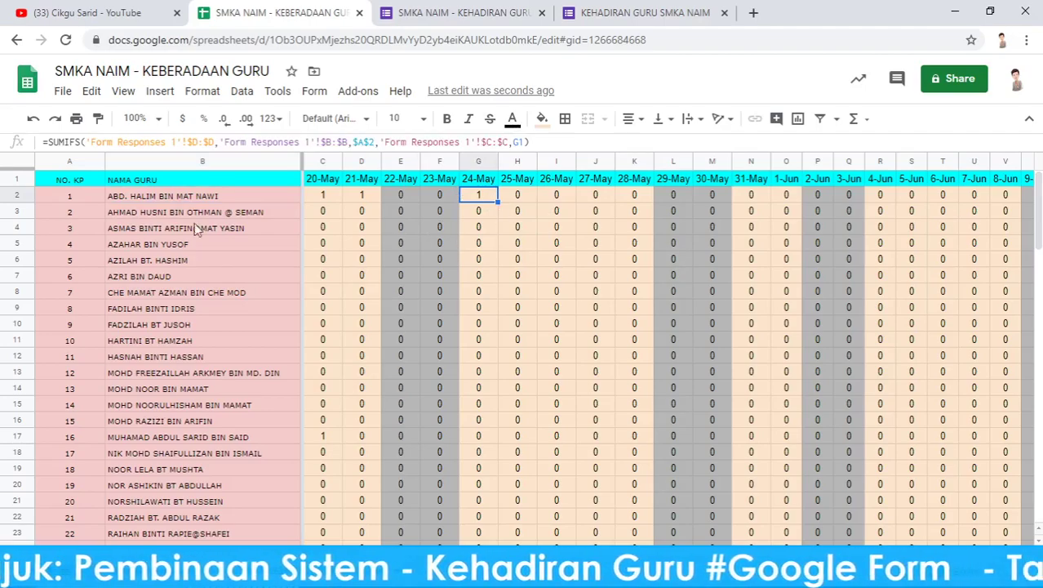
Select the teacher numbers and names down to row 47, ending on cell B39
click(78, 201)
drag(121, 211, 164, 540)
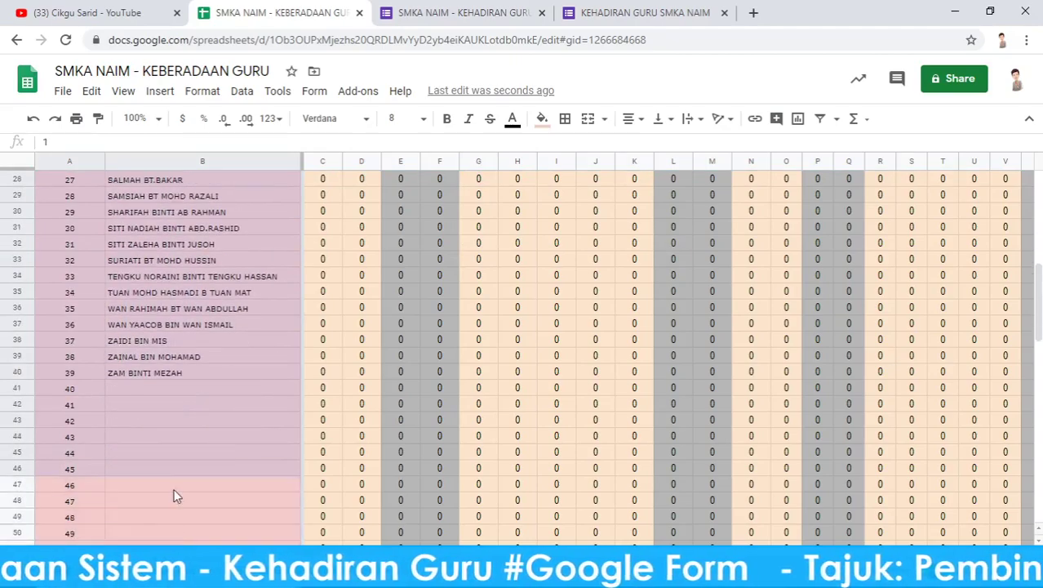
drag(163, 540, 177, 482)
click(156, 359)
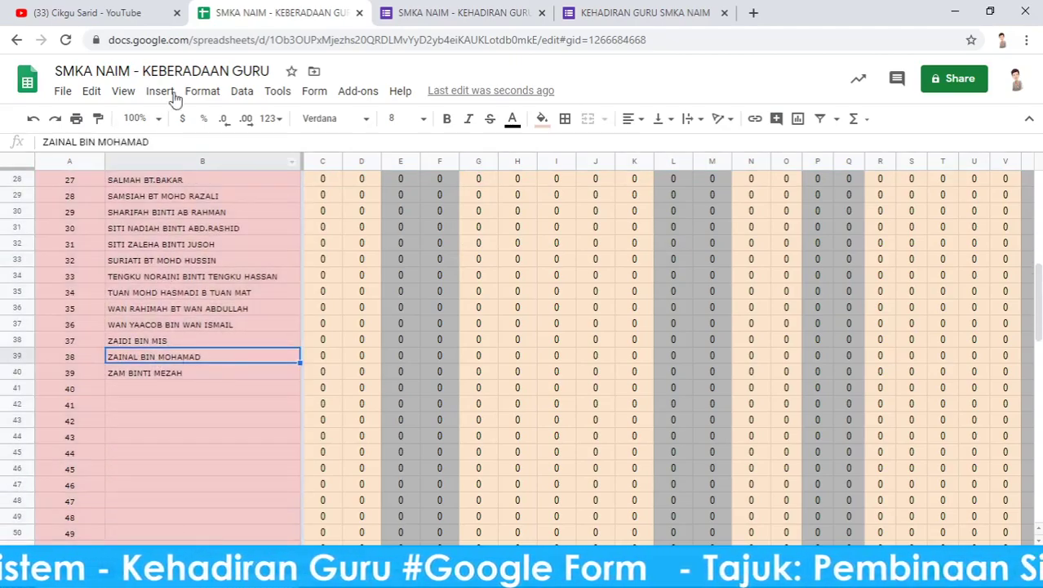
Open a fresh blank copy of the form via 'Submit another response'
click(643, 13)
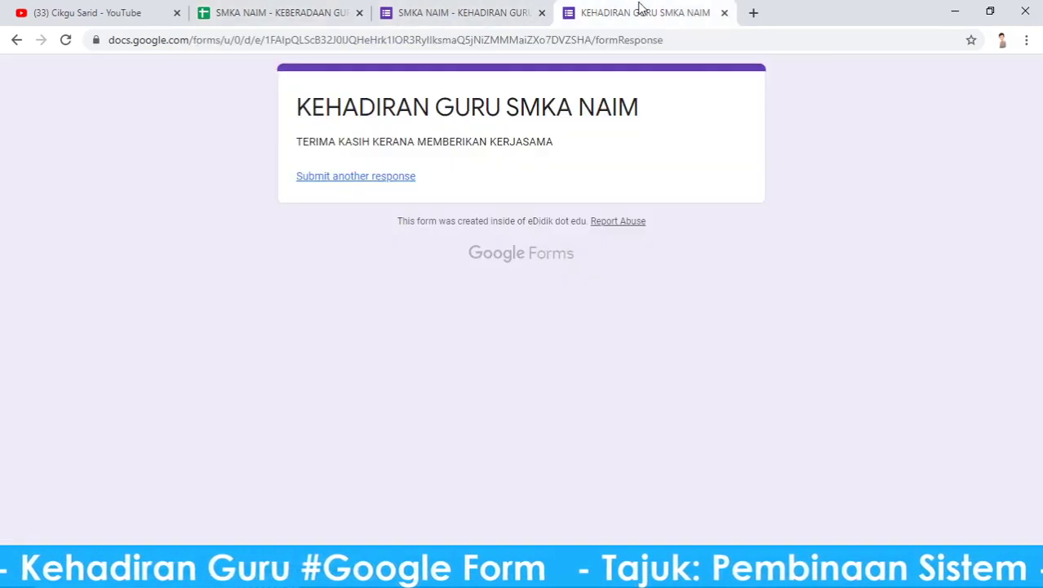
click(469, 12)
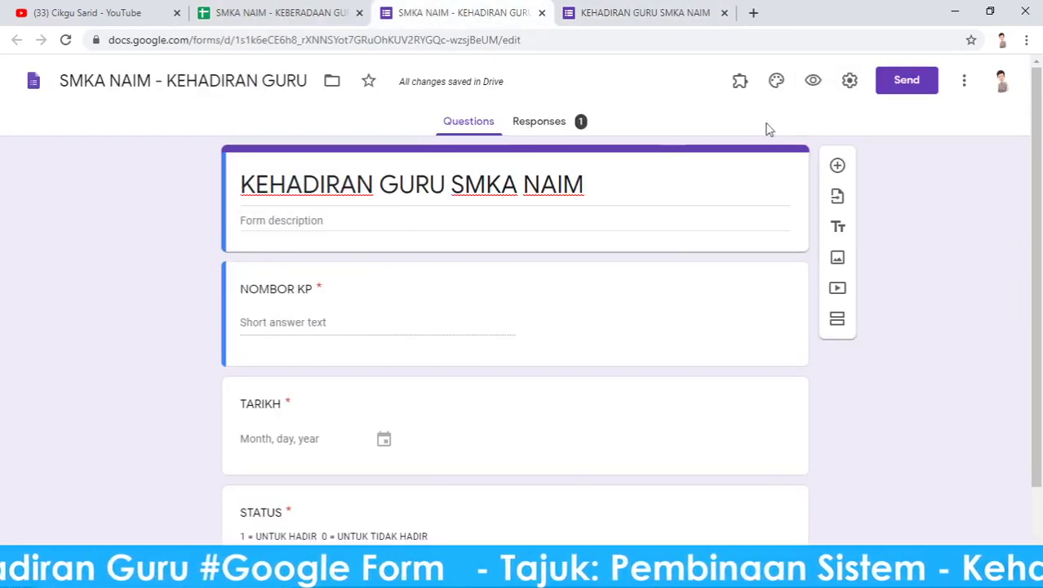
click(620, 10)
click(490, 10)
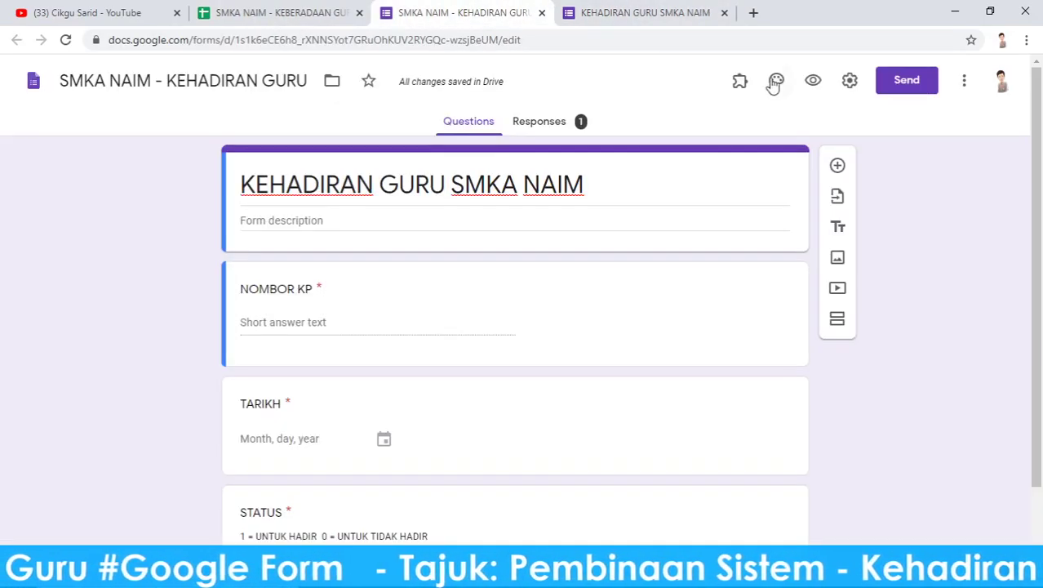
click(661, 10)
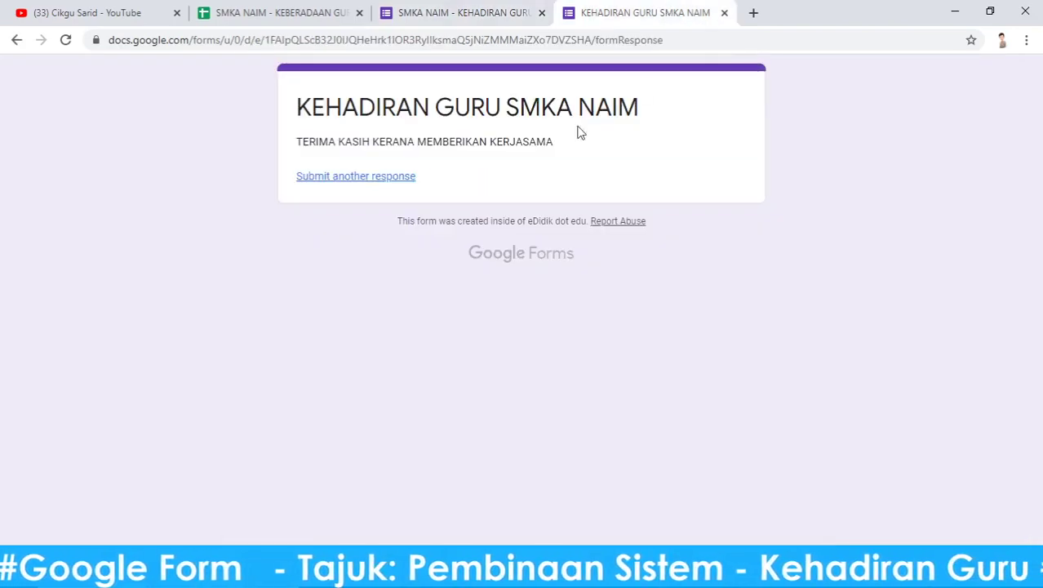
click(363, 178)
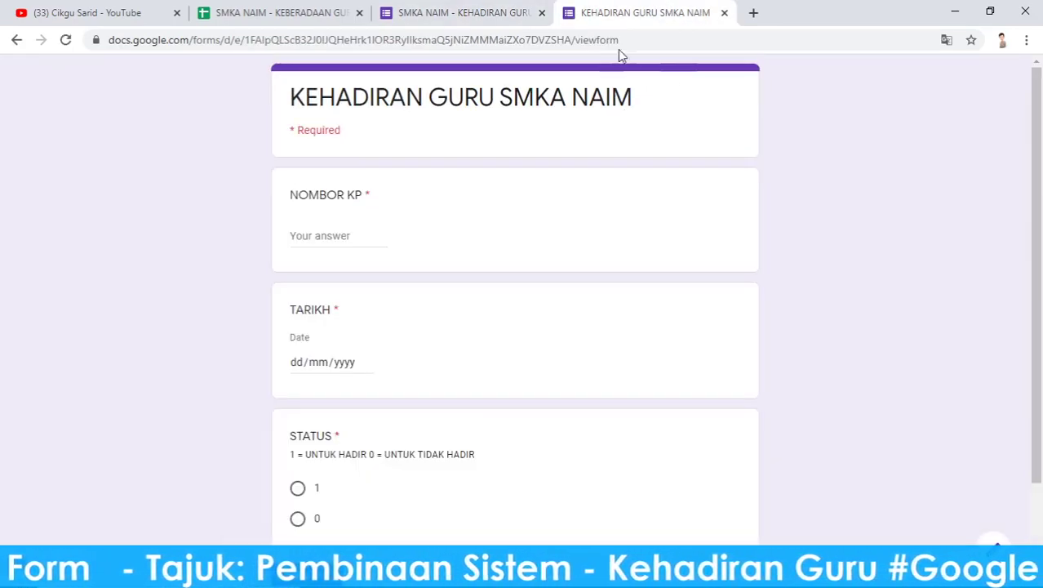
Copy the blank form's web address and return to the form editor
click(636, 42)
right_click(638, 43)
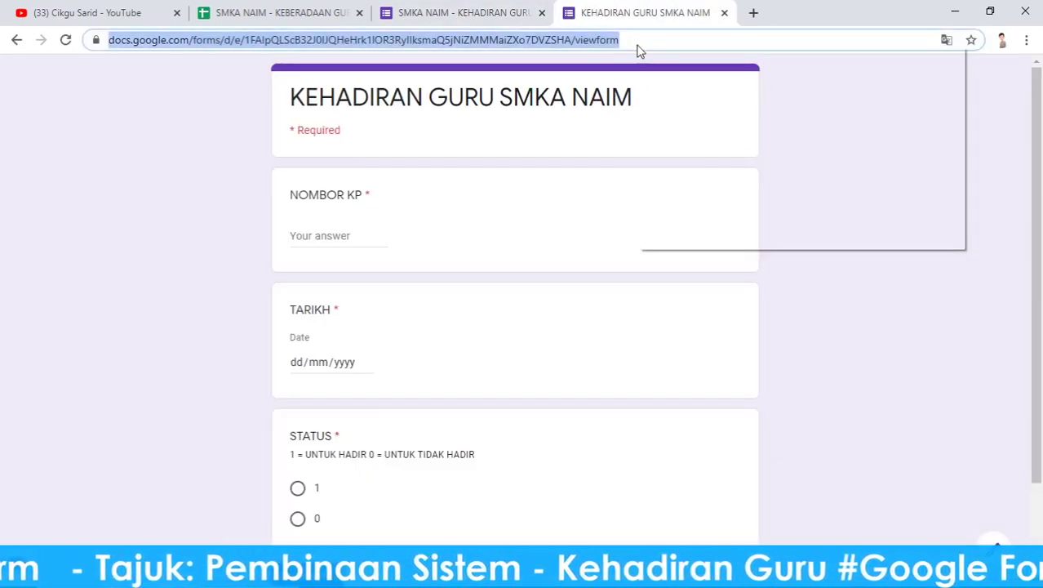
click(667, 129)
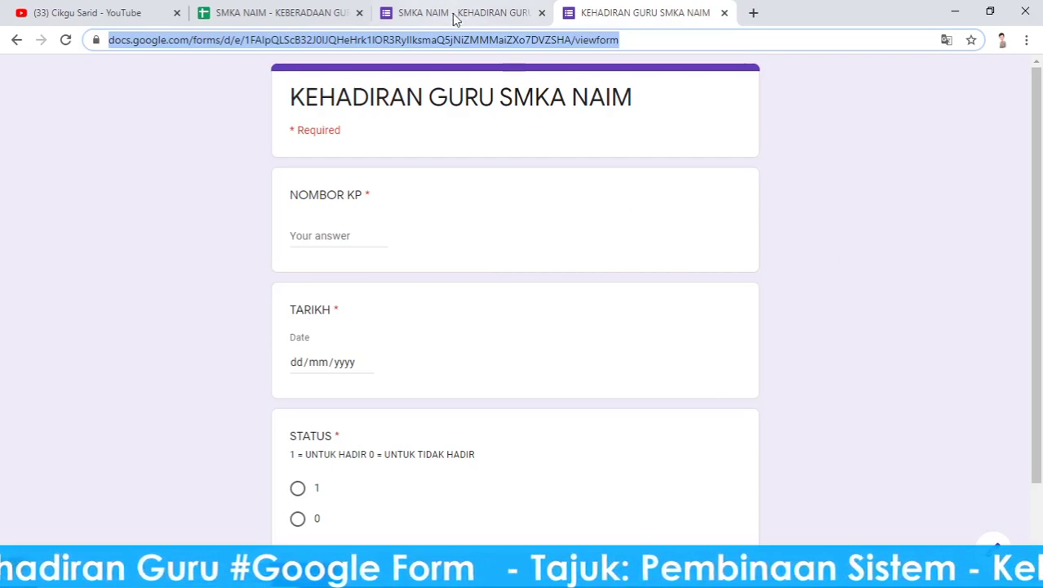
scroll(363, 523, down, 1)
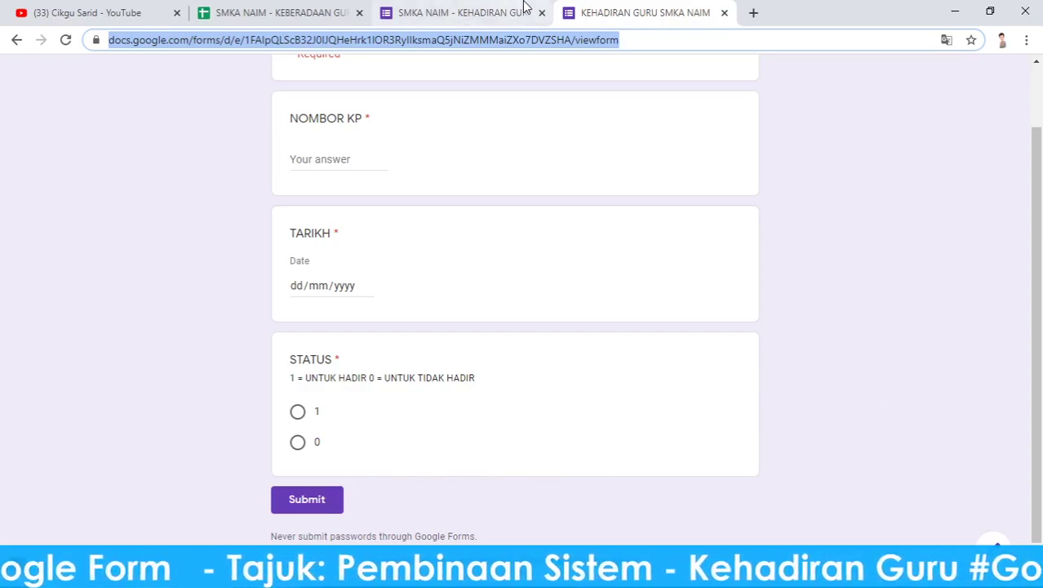
click(481, 9)
scroll(482, 324, down, 2)
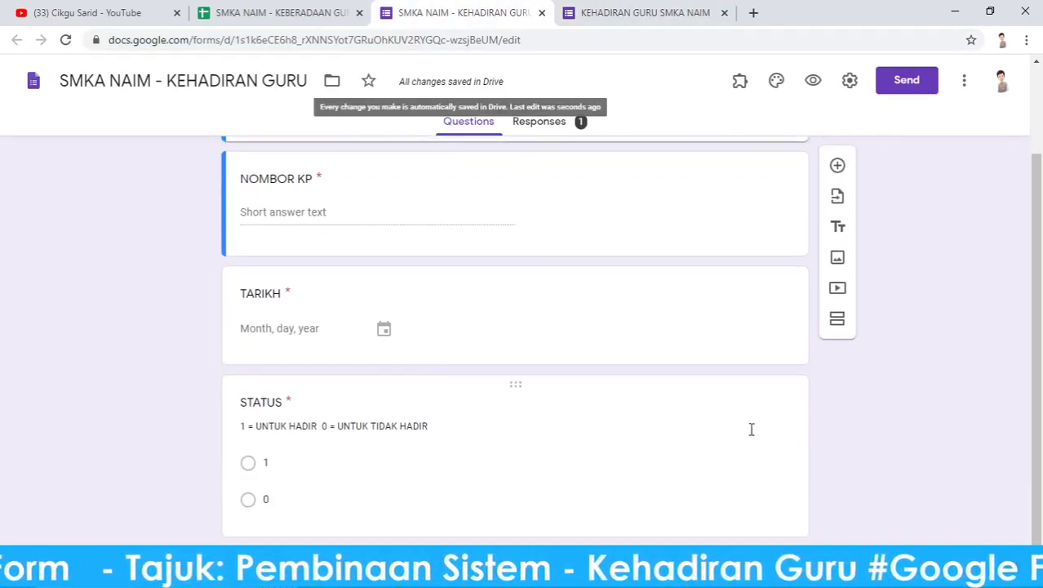
Add a title block 'SEMAKAN KEHADIRAN GURU :' below the STATUS question
click(706, 496)
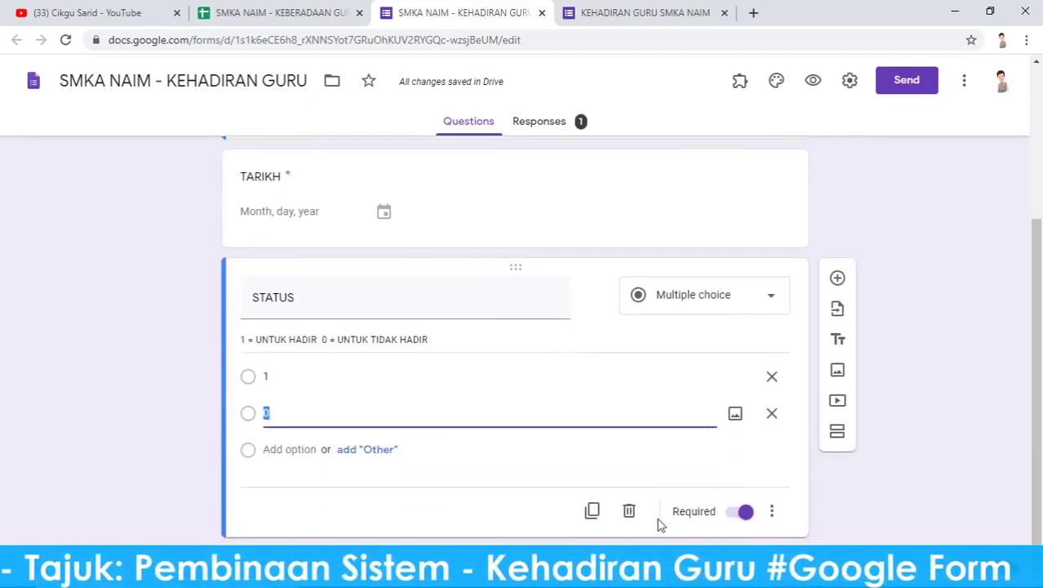
click(838, 339)
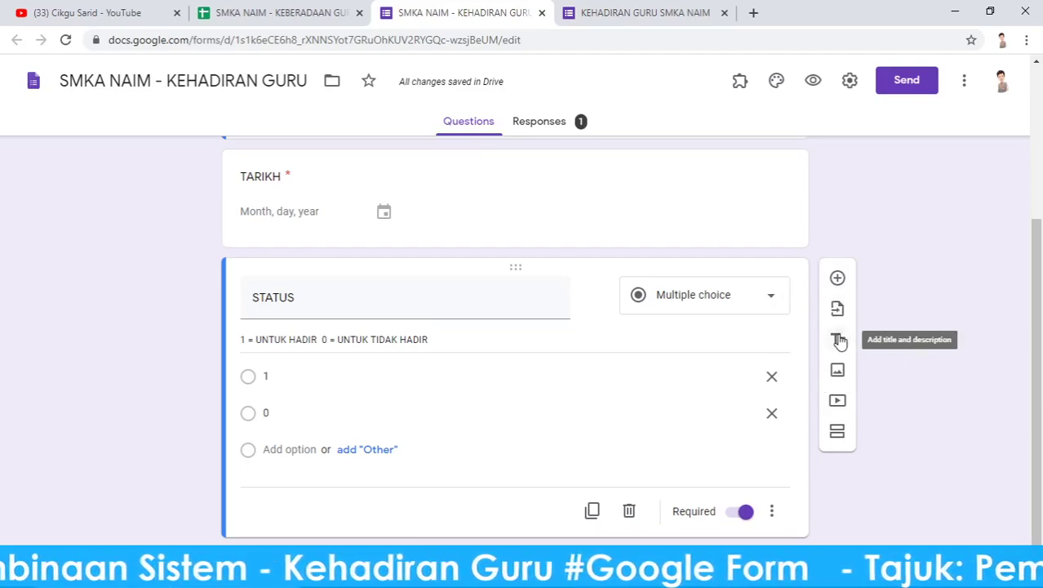
text(SE)
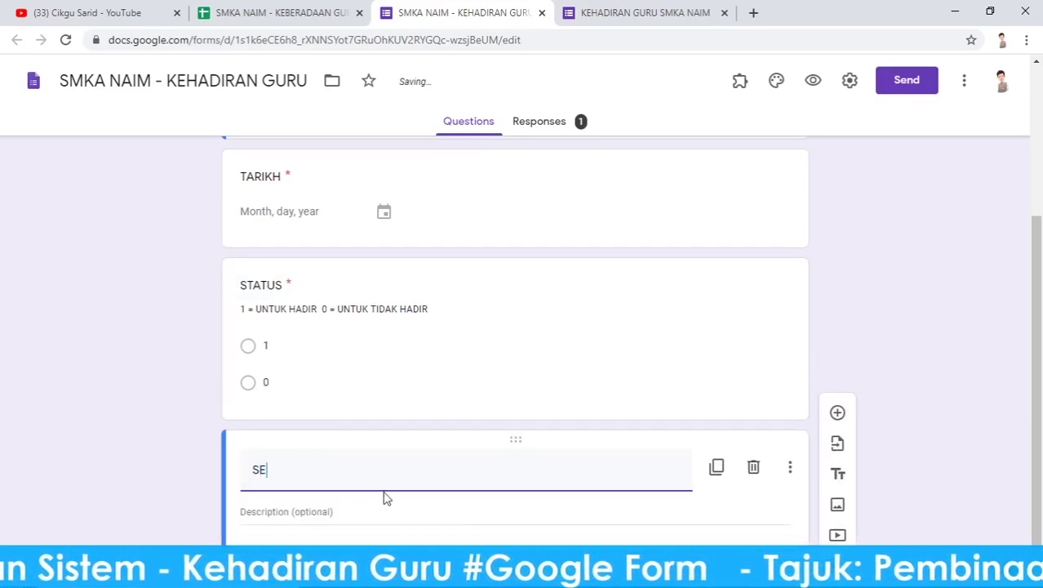
text(MAKA)
text(N KEH)
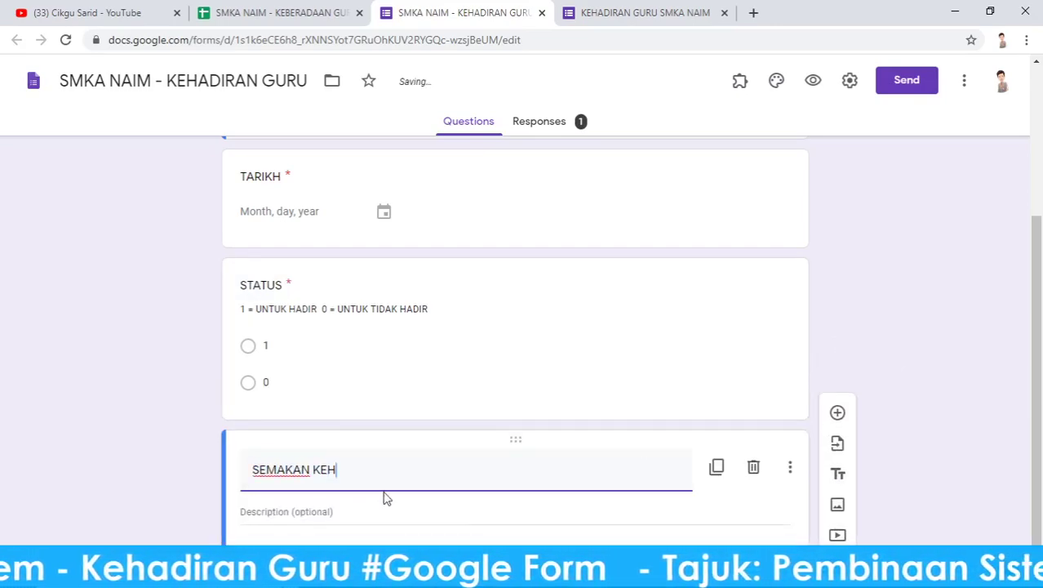
text(URU :)
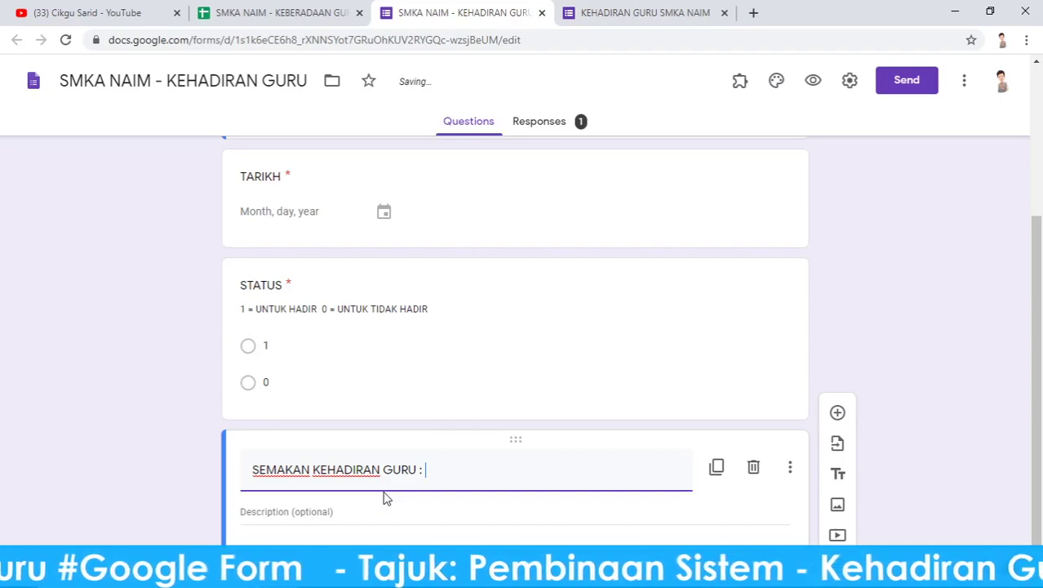
click(281, 10)
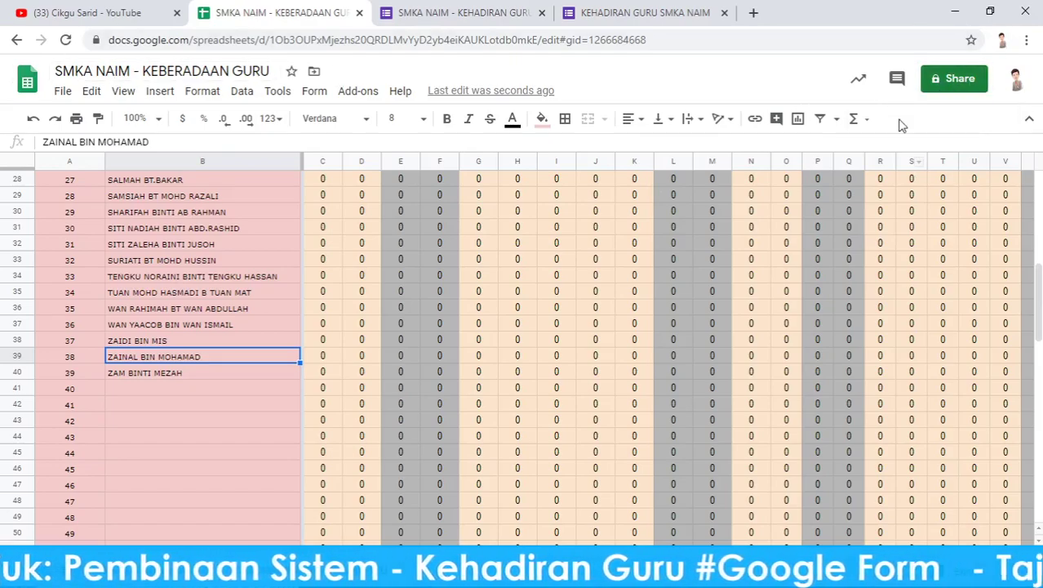
Change the spreadsheet's General access to 'Anyone with the link' as Viewer
click(951, 80)
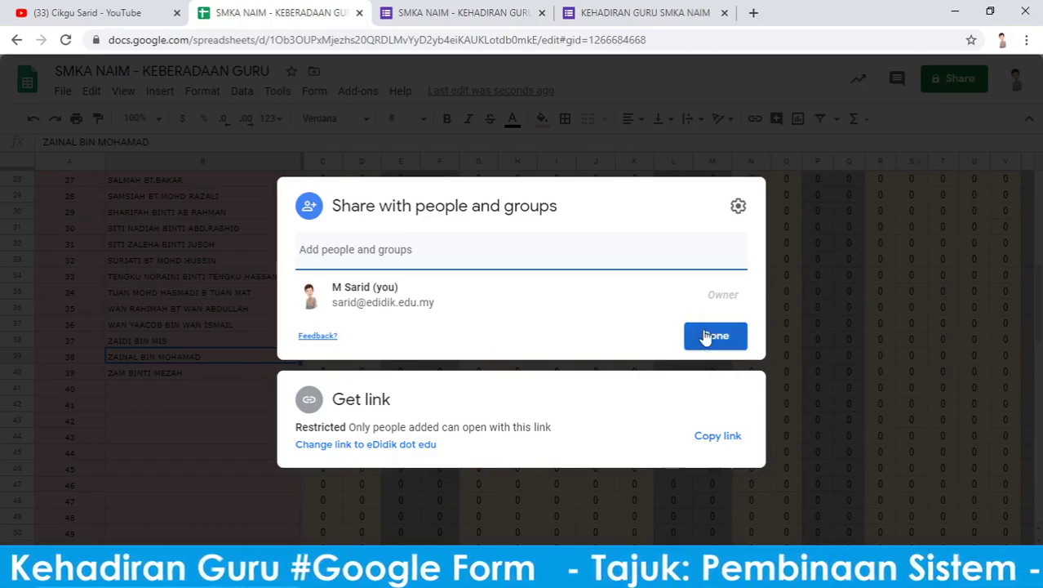
click(340, 448)
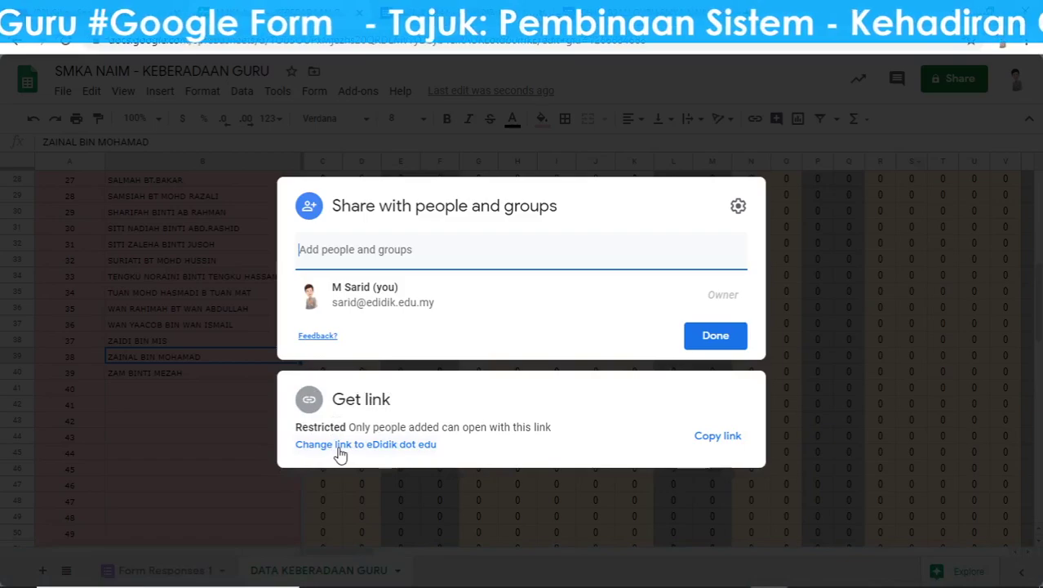
click(340, 450)
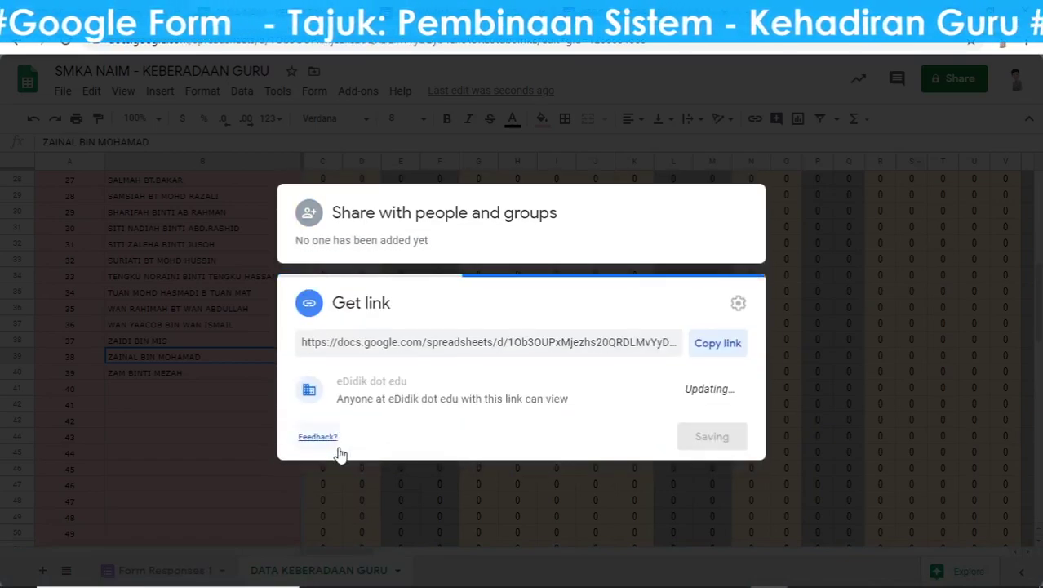
click(397, 396)
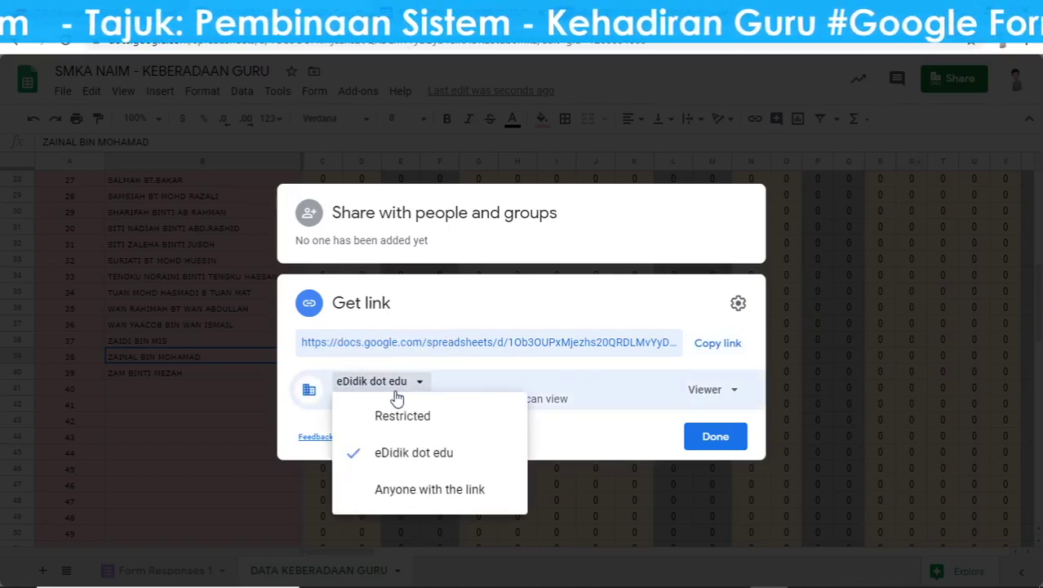
click(424, 490)
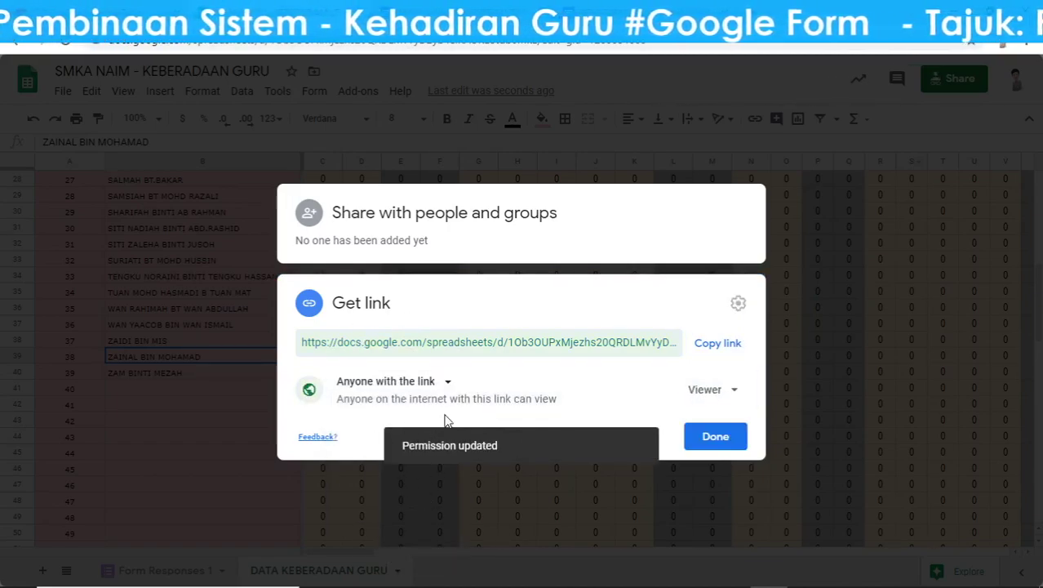
click(720, 436)
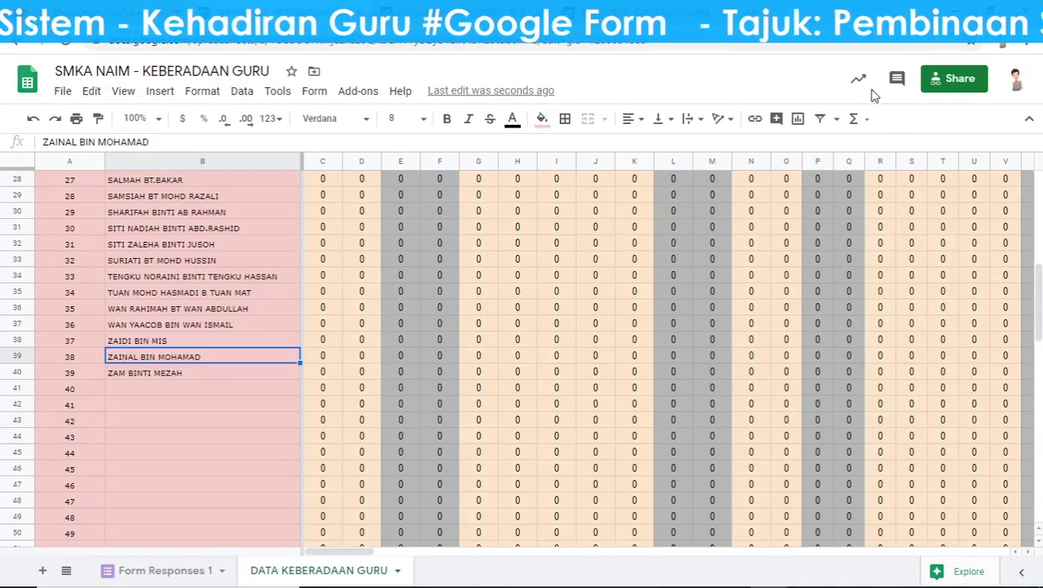
Copy the spreadsheet's web address from the address bar
scroll(433, 236, up, 5)
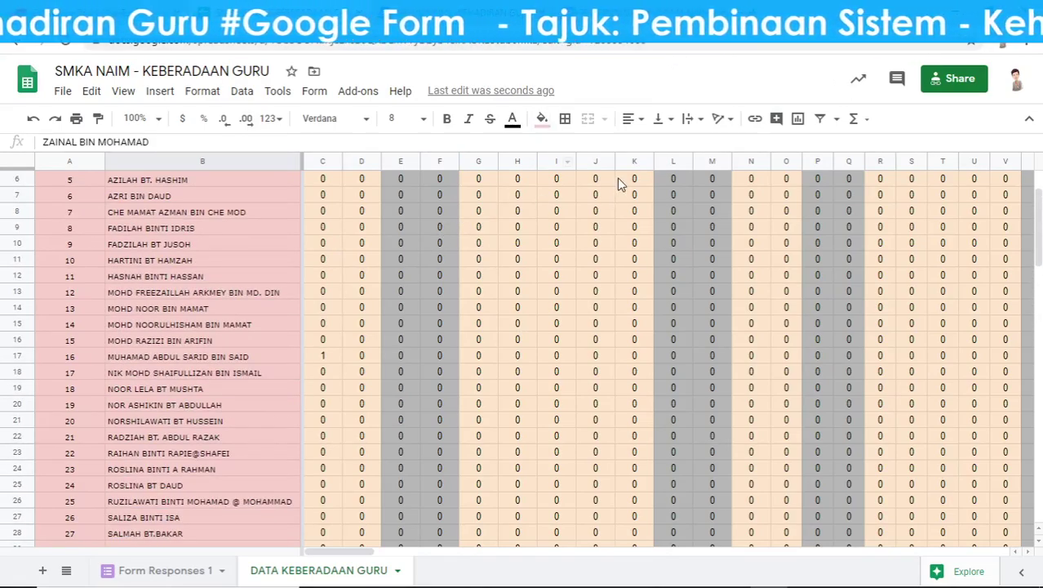
click(672, 39)
right_click(673, 39)
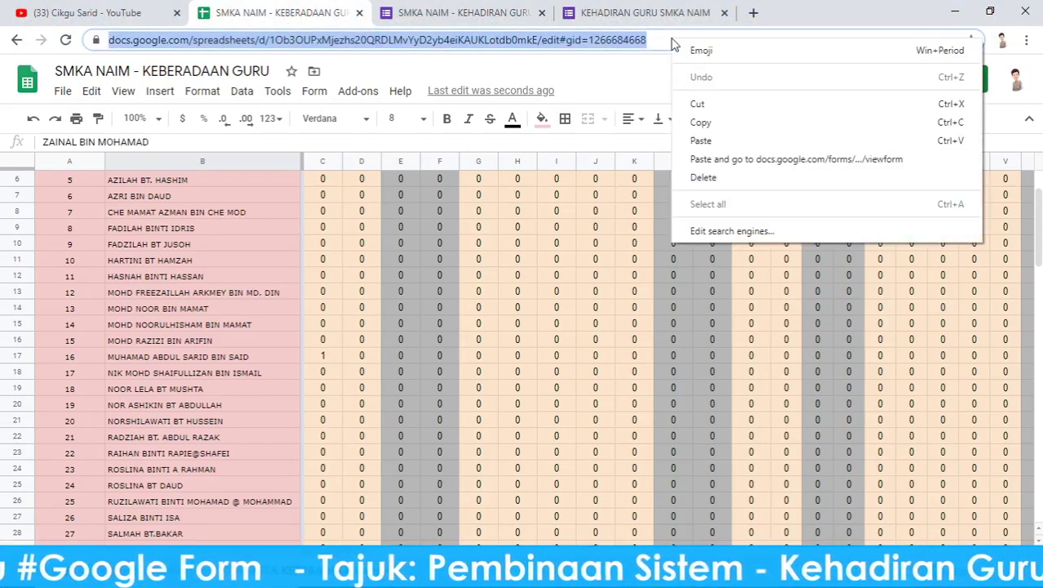
click(700, 123)
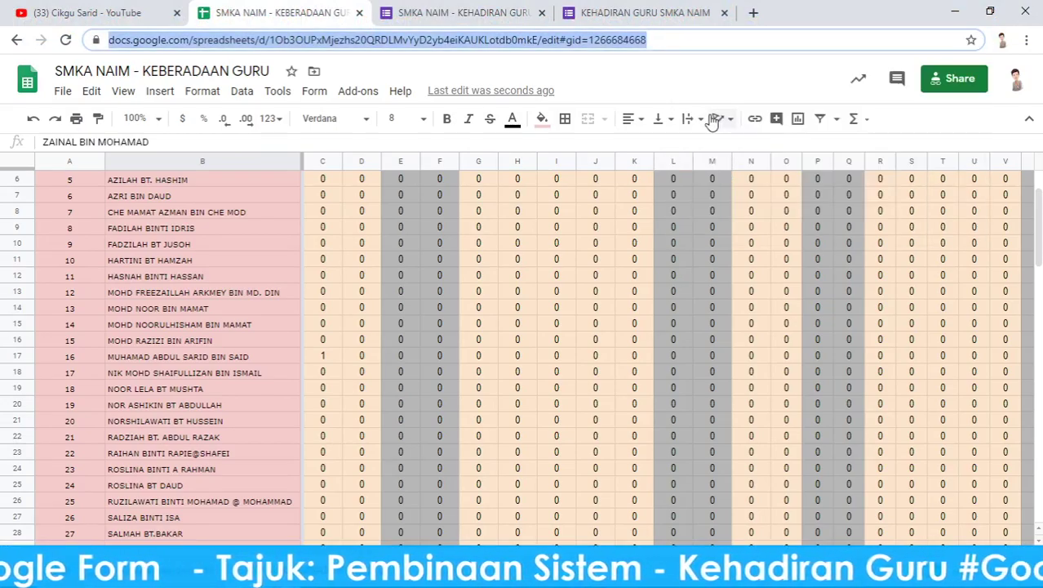
Go to gg.gg and paste the spreadsheet address into the long URL field
click(755, 14)
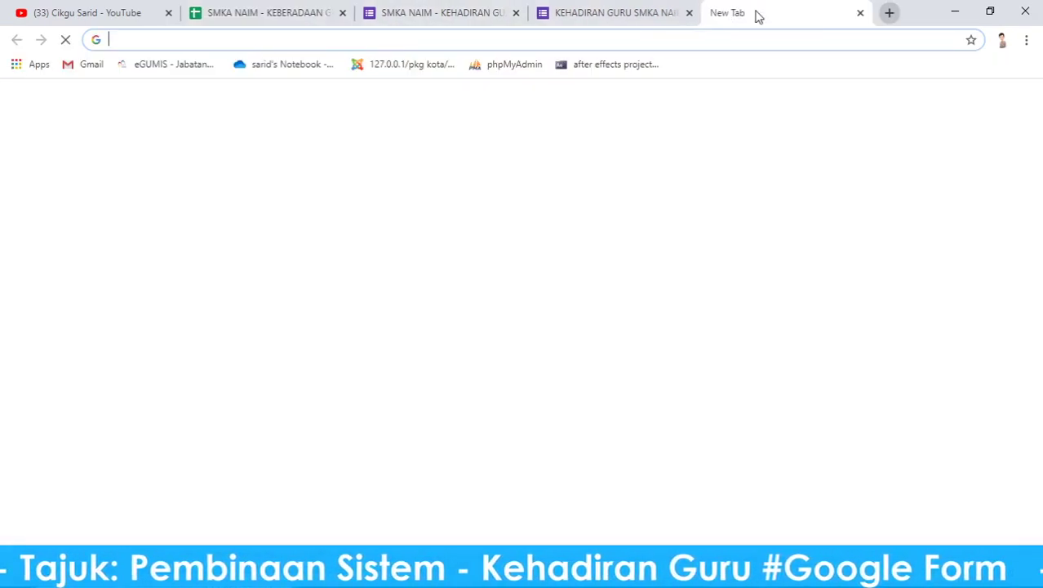
text(GG)
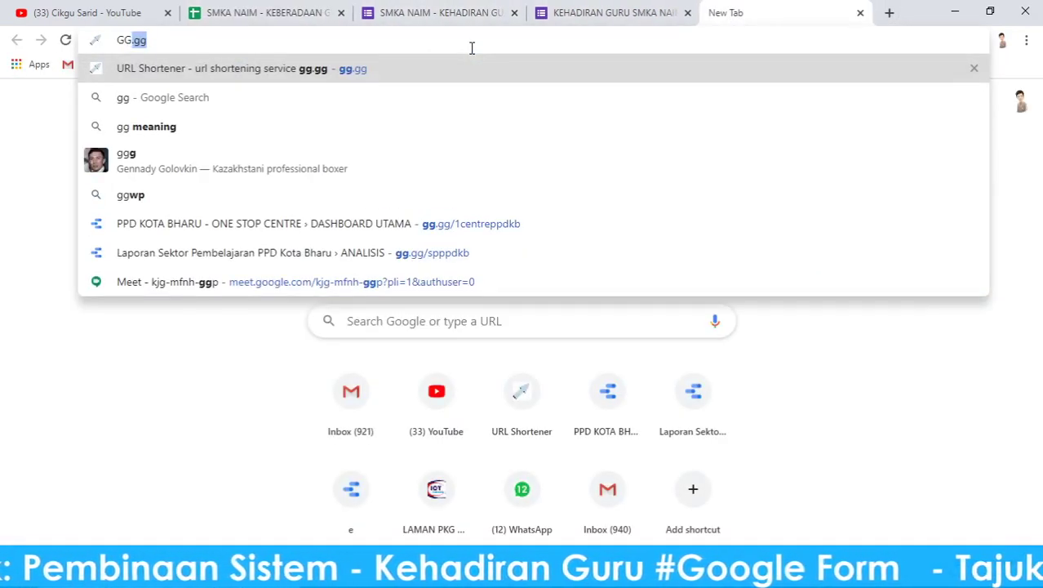
text(.)
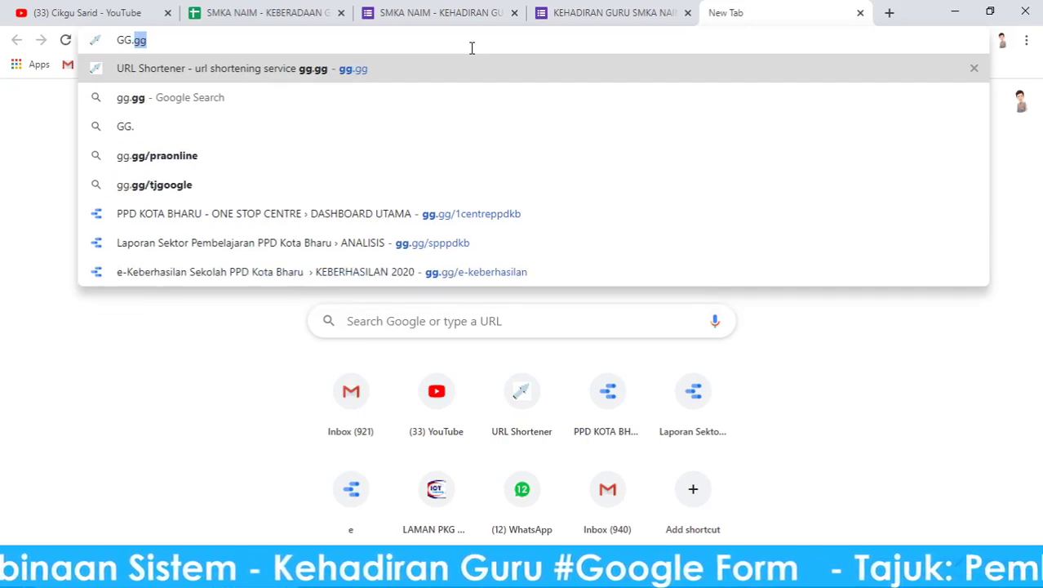
text(GG)
key(Return)
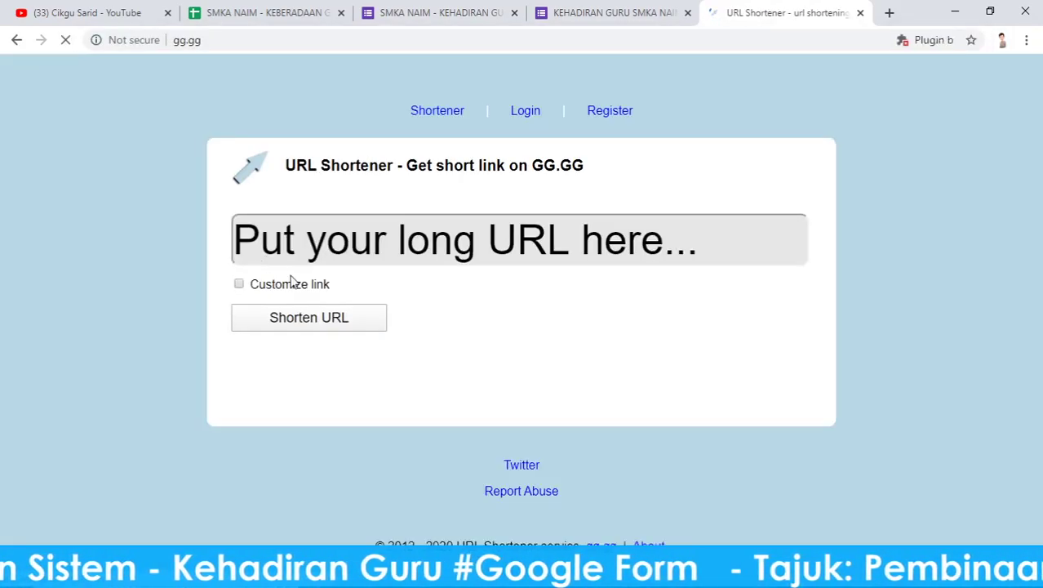
click(293, 263)
right_click(295, 249)
click(366, 376)
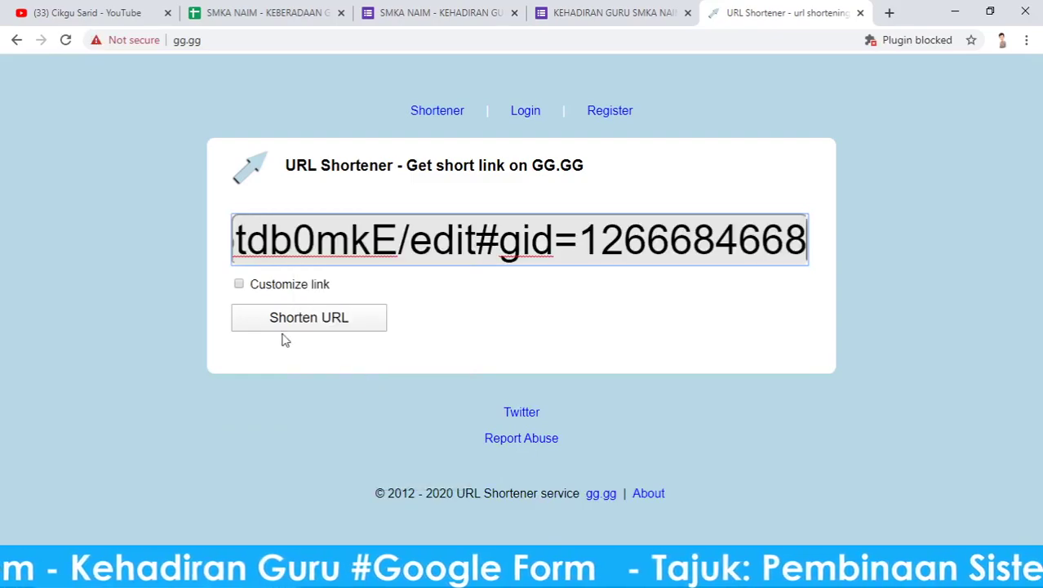
Create the custom short link gg.gg/SemakKehadiranNaim and copy the resulting URL
click(239, 284)
click(424, 290)
text(SemakKehadiranNaim)
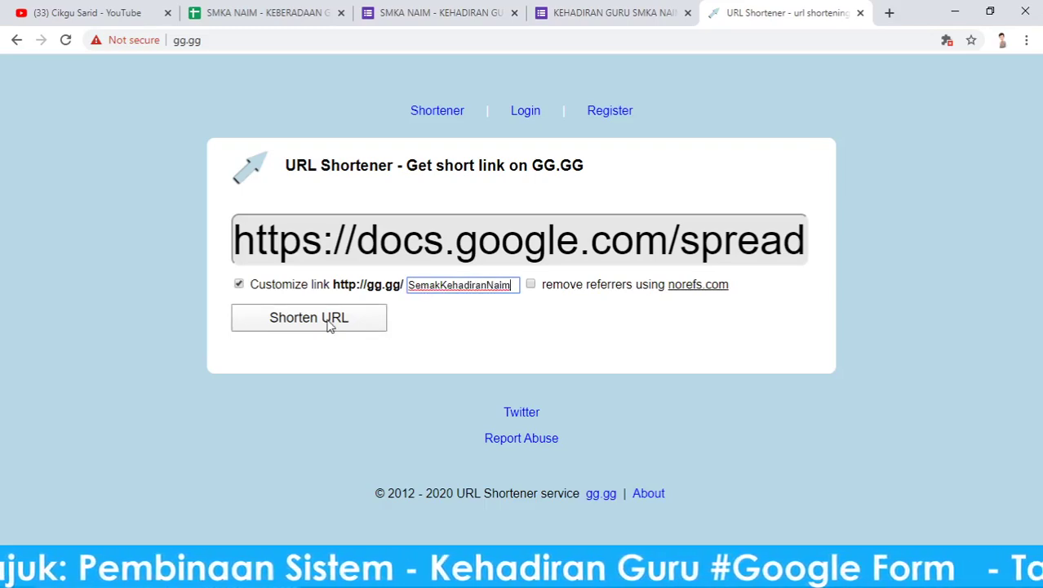
click(327, 322)
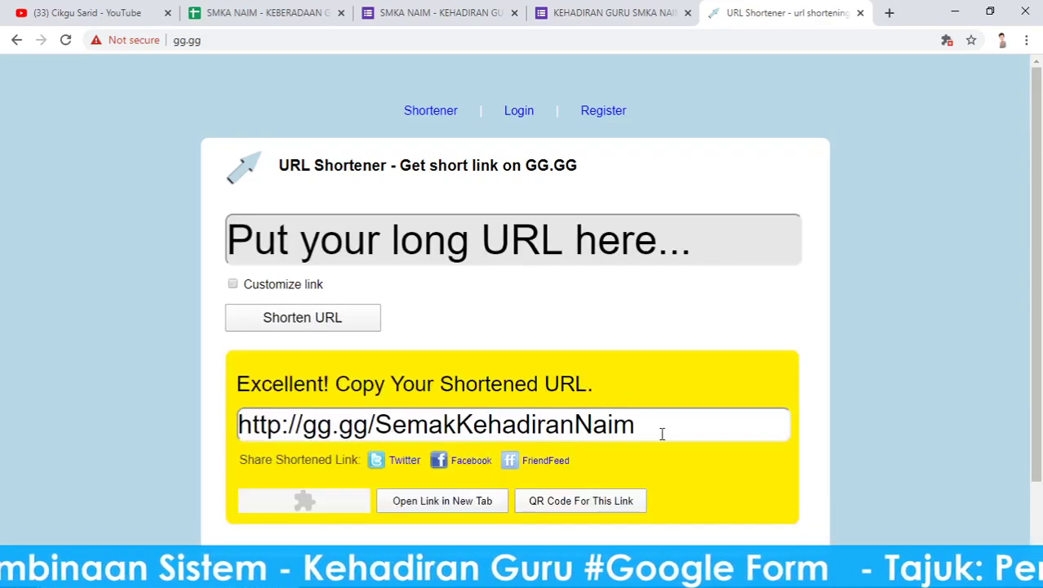
drag(662, 433, 239, 425)
right_click(269, 427)
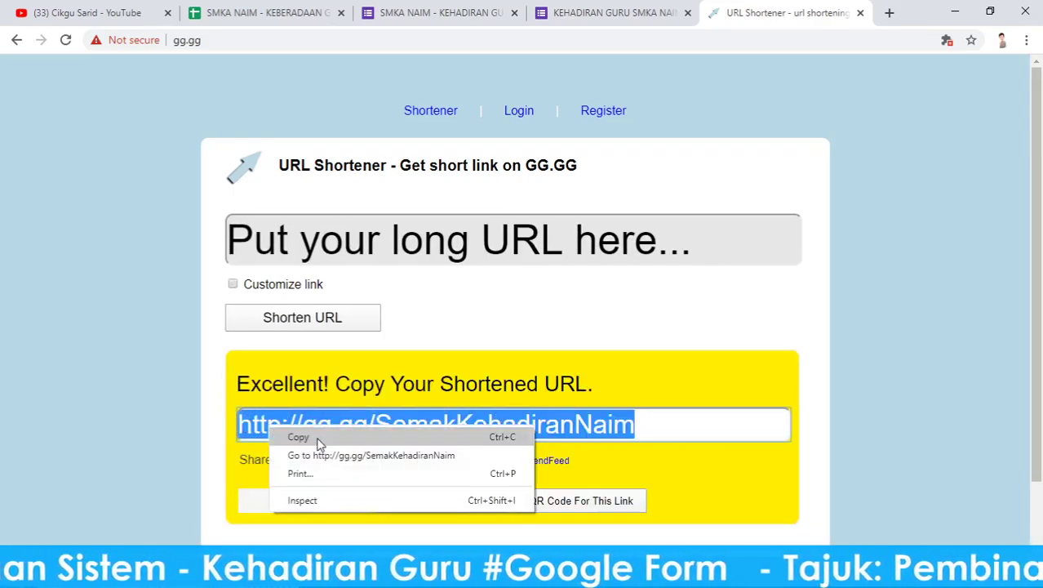
click(298, 436)
Paste the gg.gg short link as plain text after SEMAKAN KEHADIRAN GURU in the form
click(603, 13)
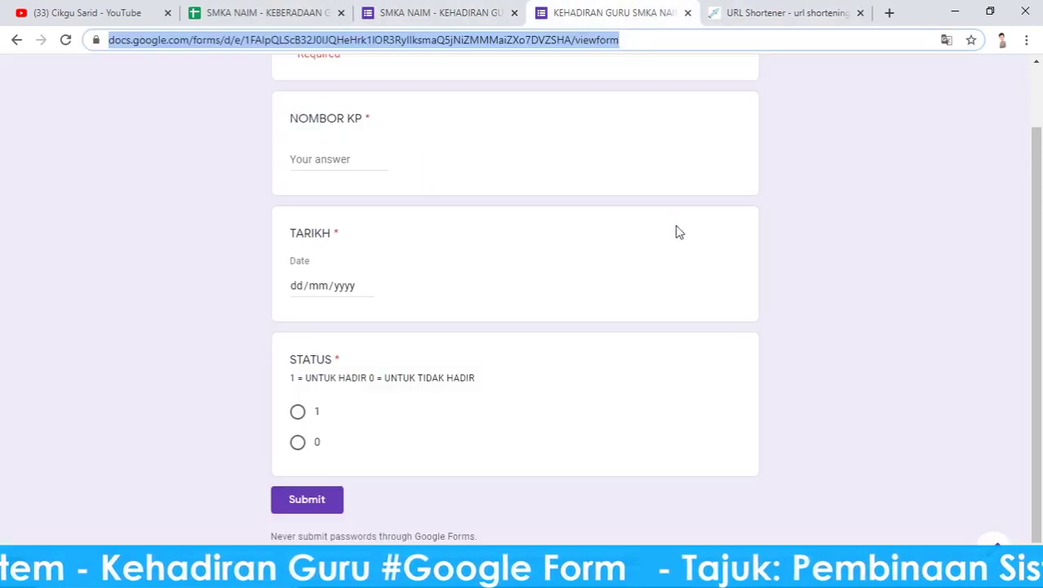
click(446, 13)
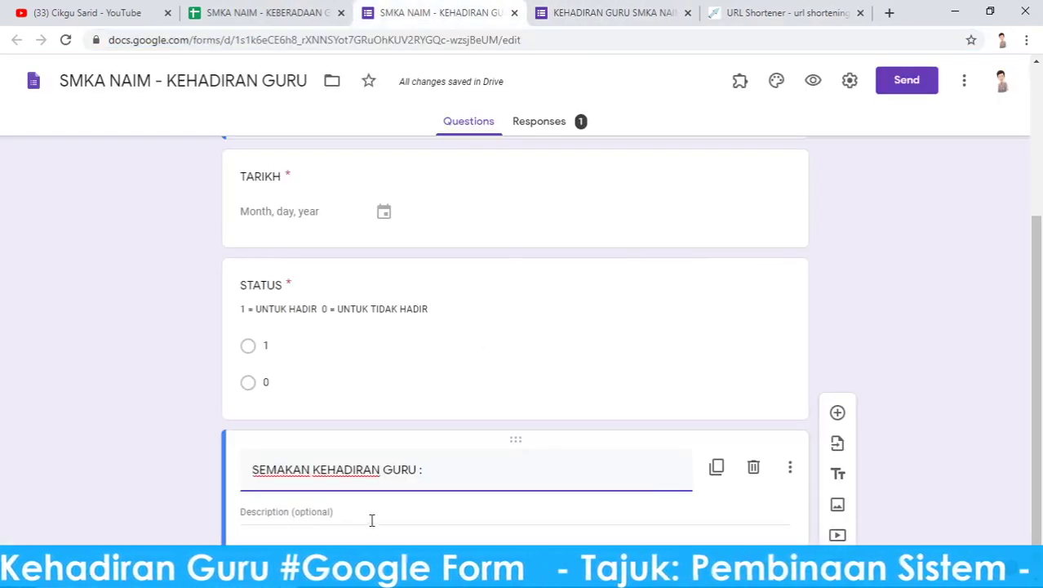
right_click(443, 476)
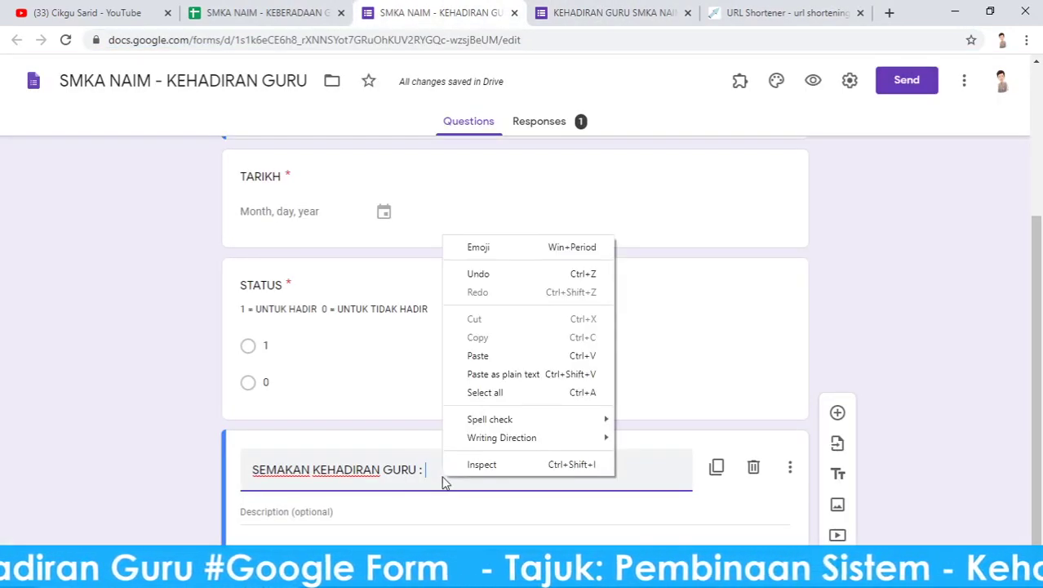
click(457, 374)
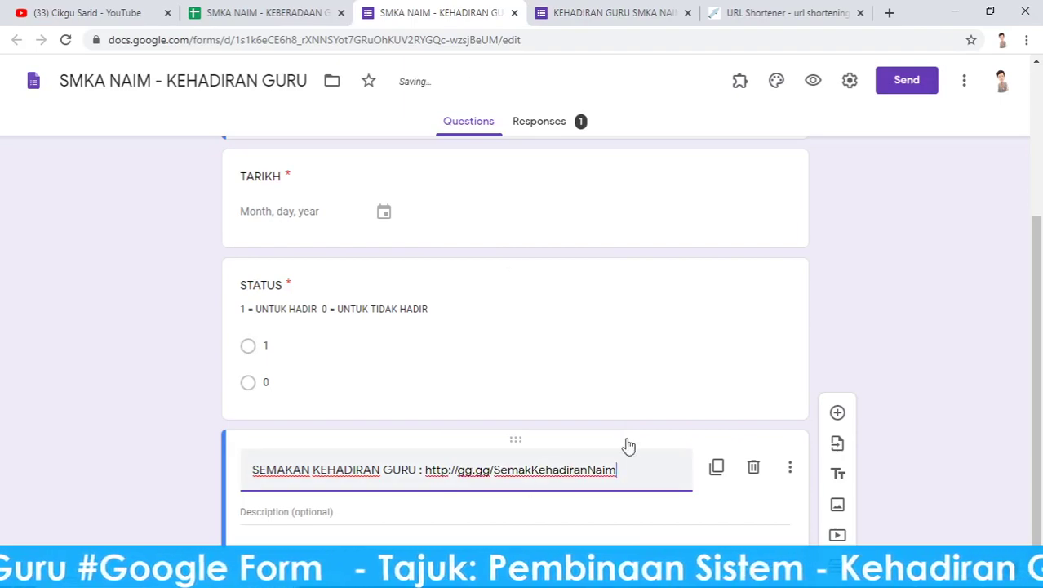
Preview the form as respondents see it and try submitting it empty
click(813, 82)
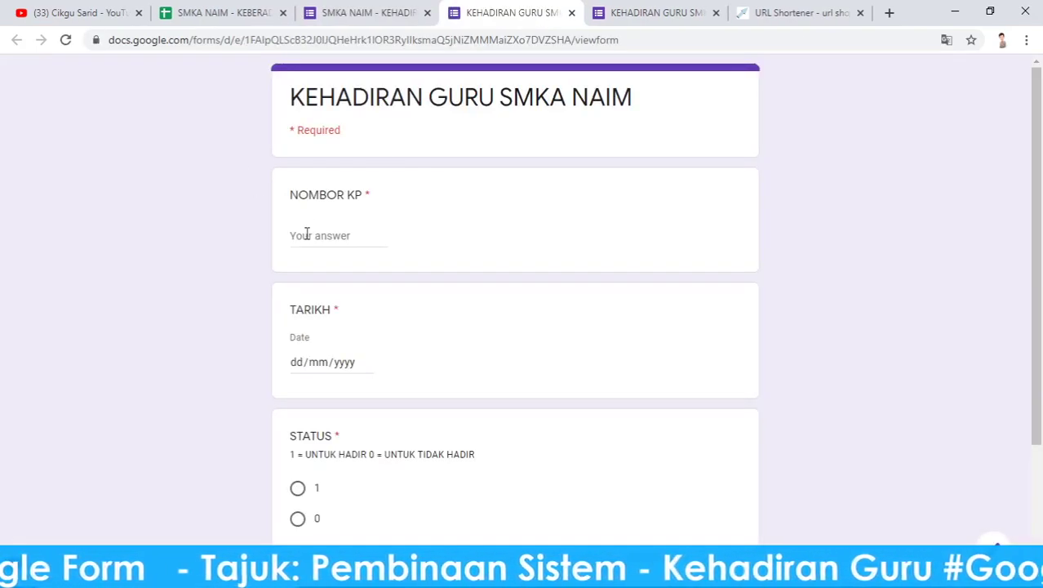
click(306, 234)
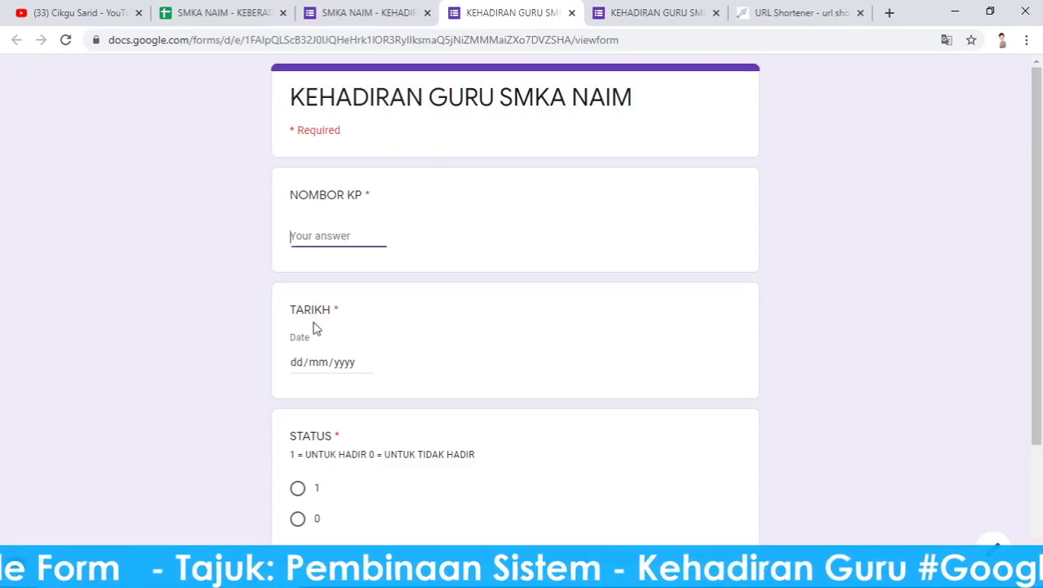
scroll(354, 333, down, 3)
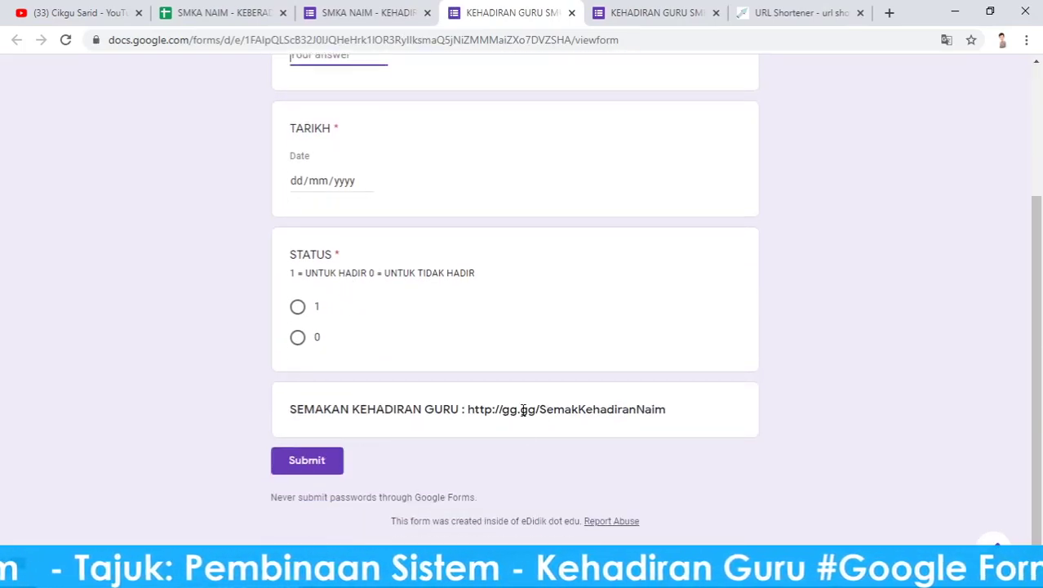
drag(503, 412, 605, 416)
click(665, 433)
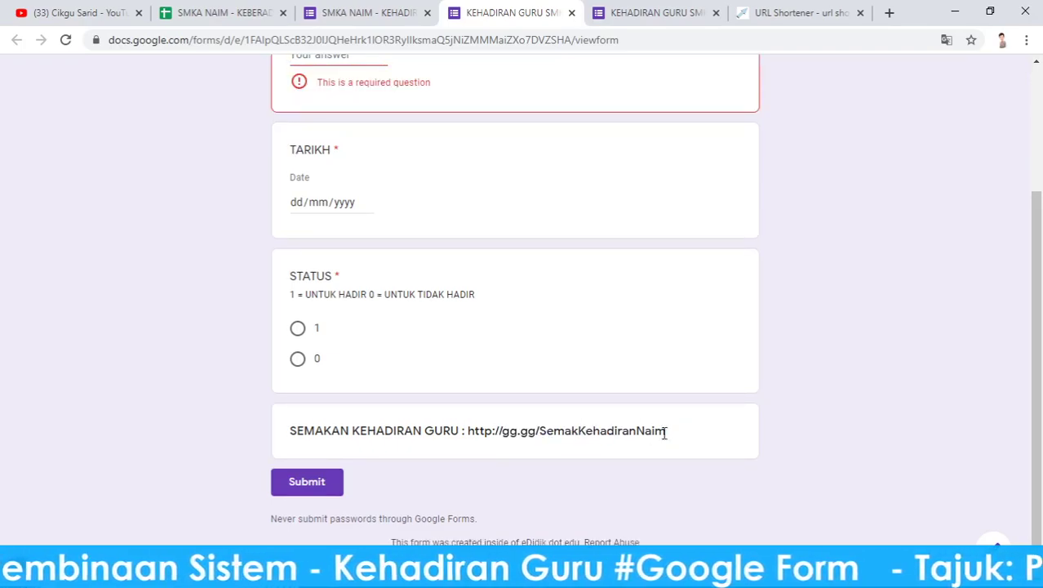
click(307, 482)
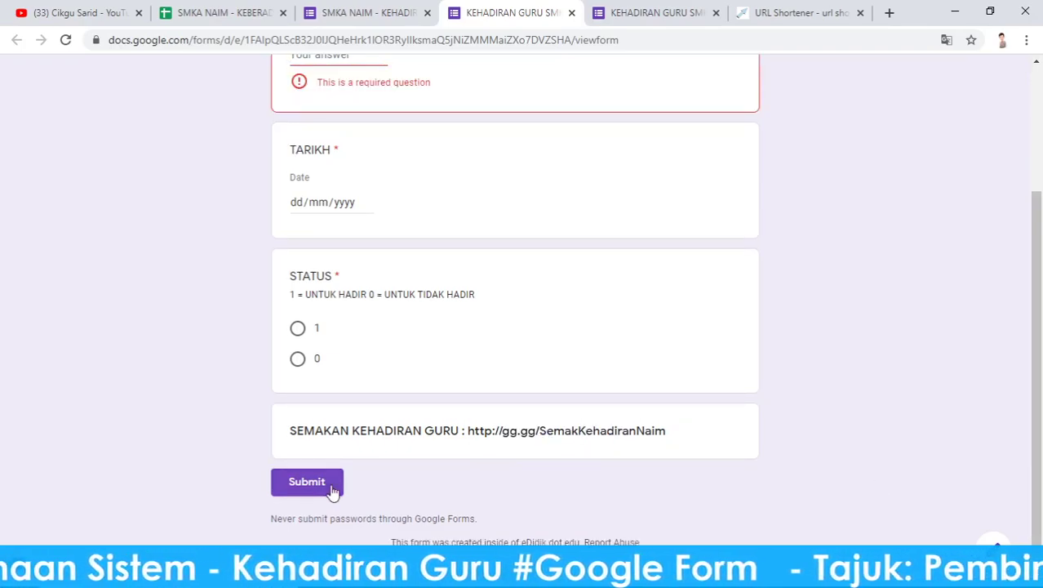
Submit NOMBOR KP 2, dated 25/05/2020, STATUS 1, then open the form editor's settings
click(328, 238)
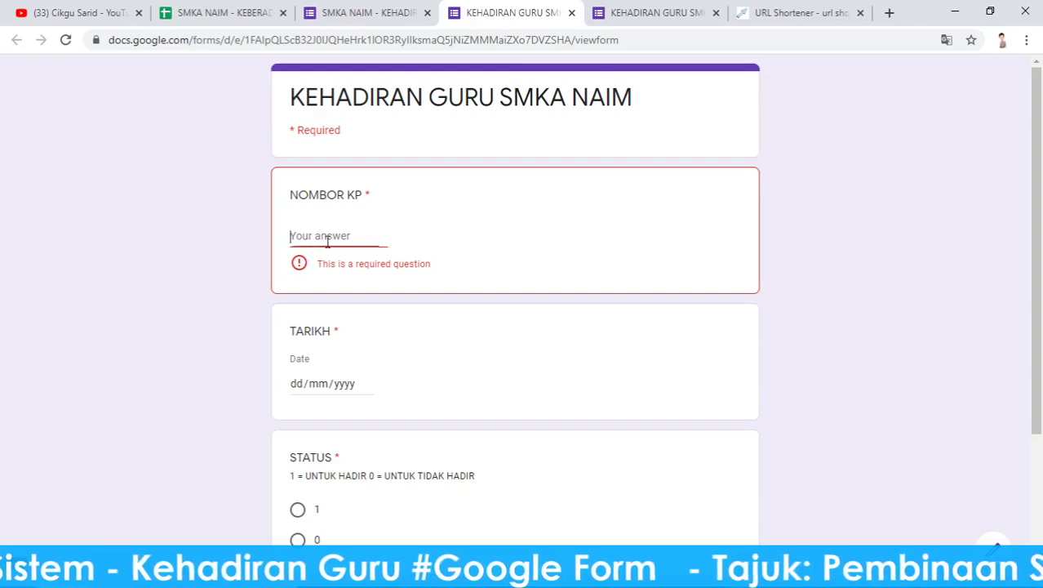
text(2)
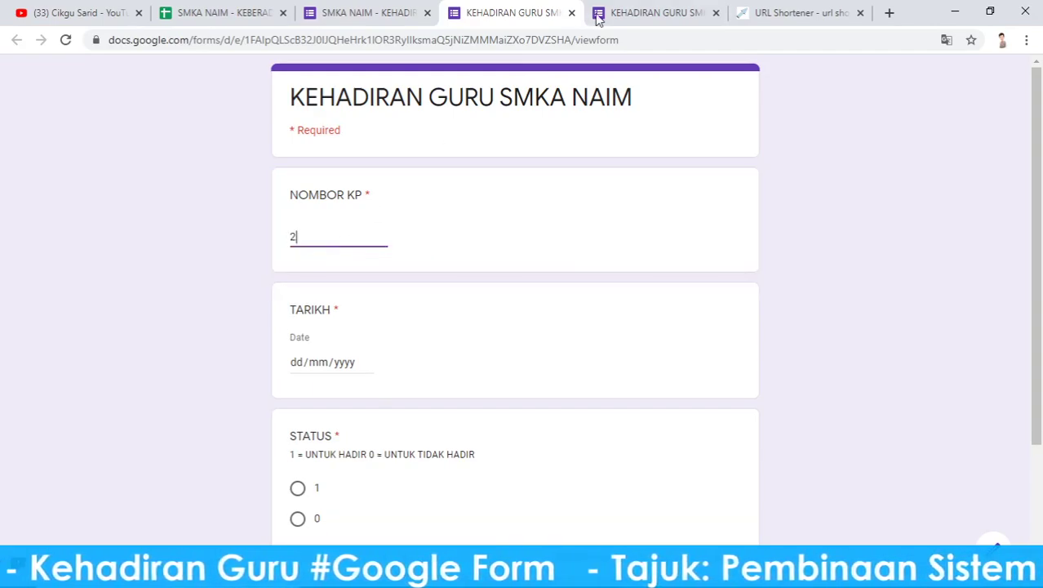
click(365, 372)
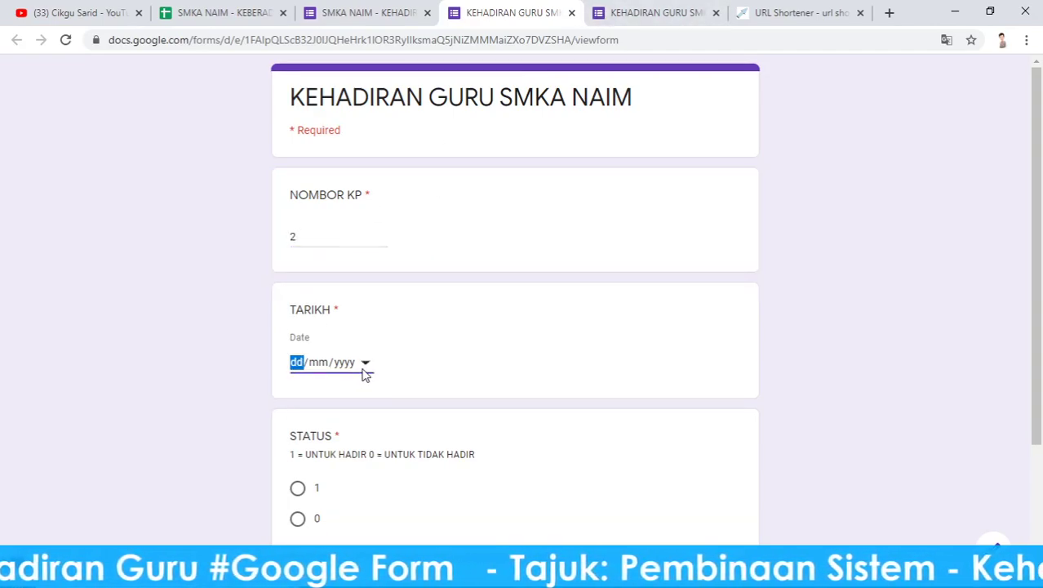
click(366, 365)
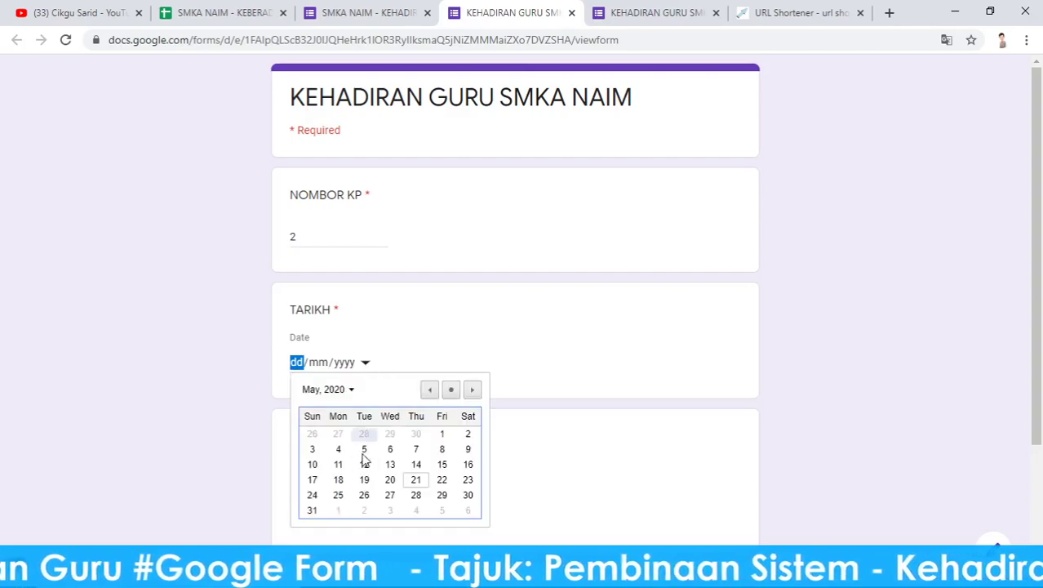
click(338, 495)
scroll(327, 368, down, 2)
click(302, 311)
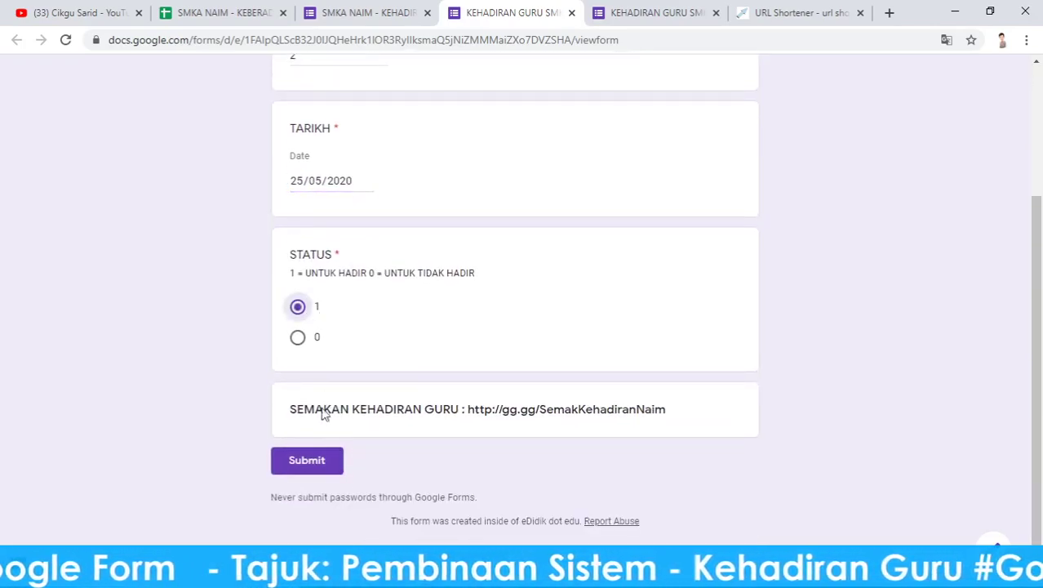
click(316, 478)
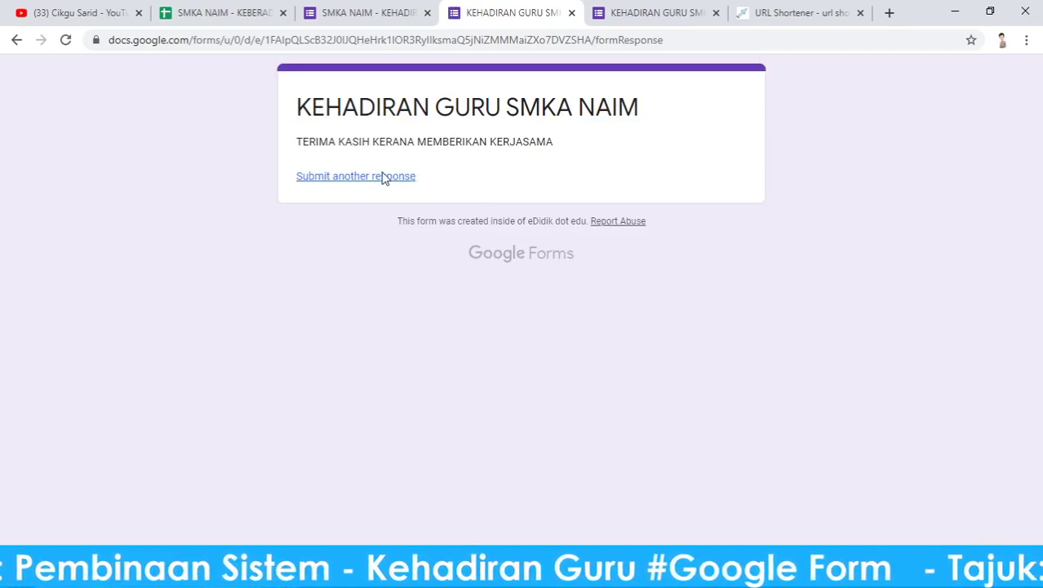
click(408, 12)
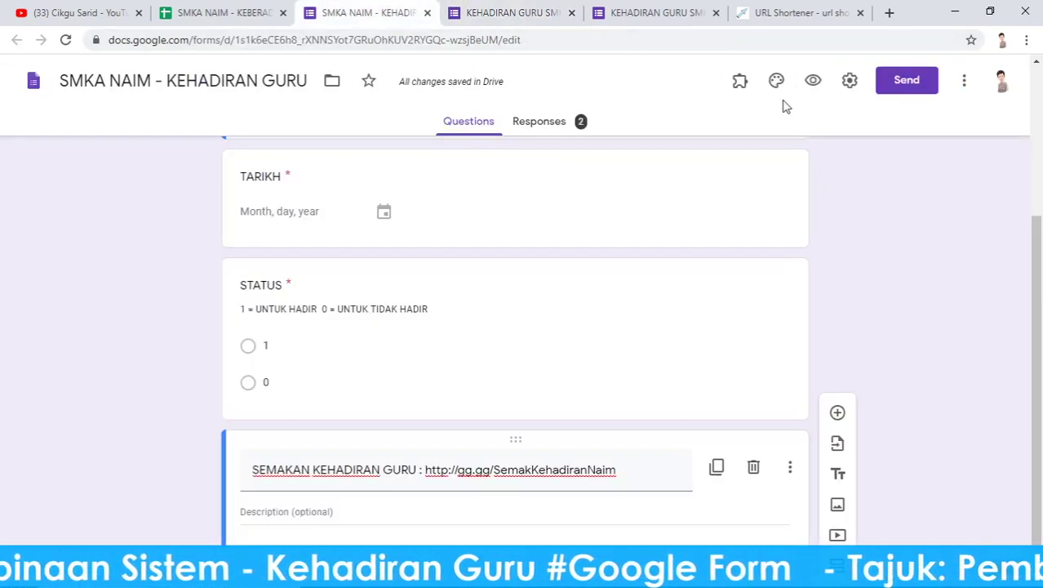
click(848, 82)
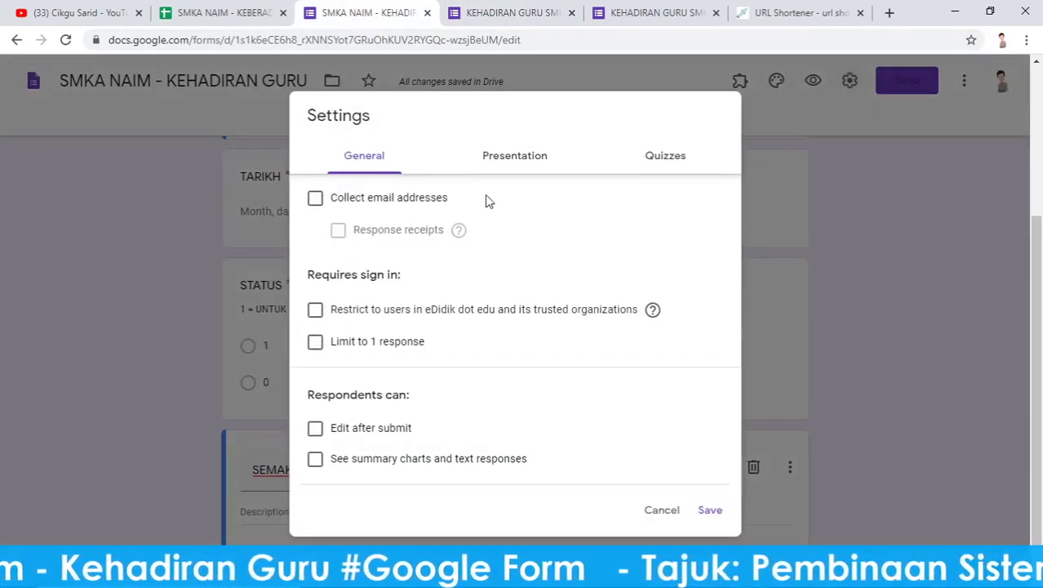
click(519, 158)
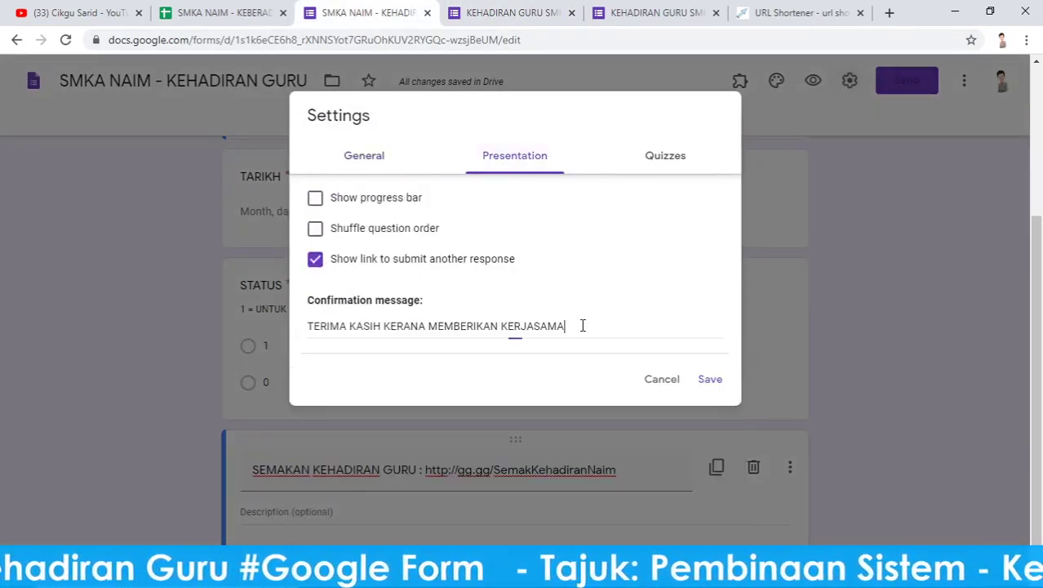
key(Return)
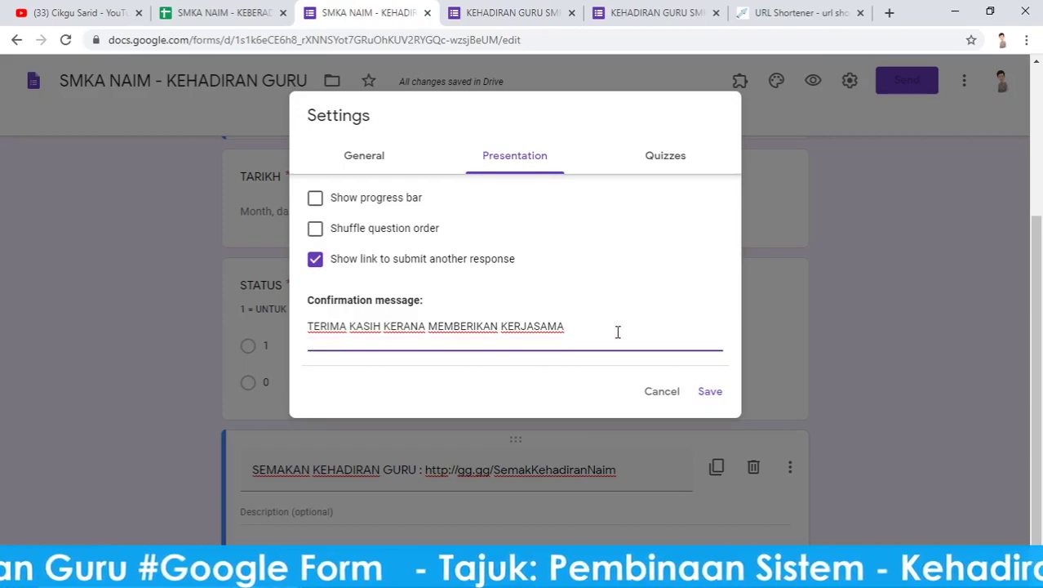
text(http://gg.gg/SemakKehadiranNaim)
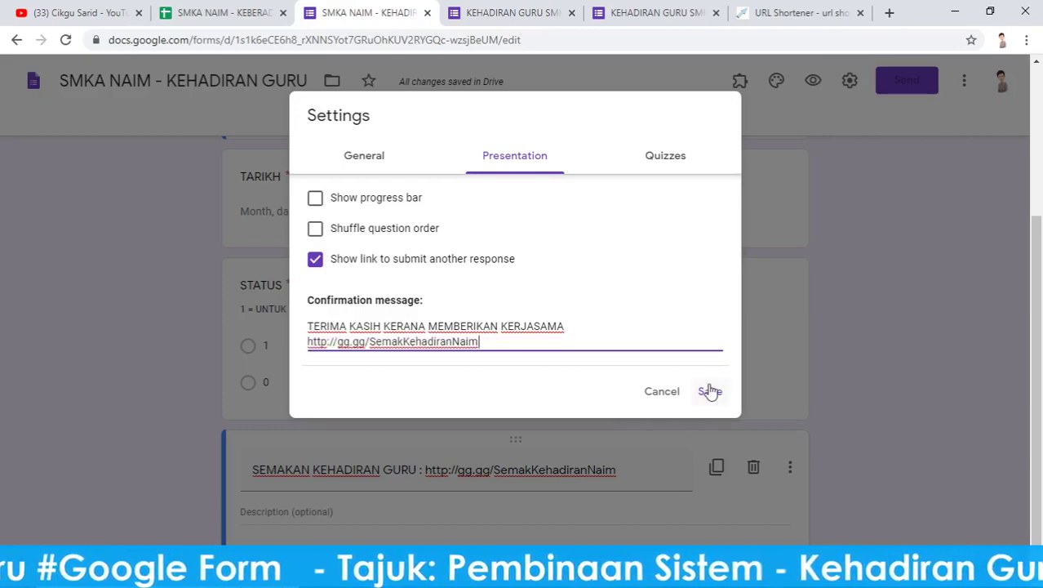
click(710, 391)
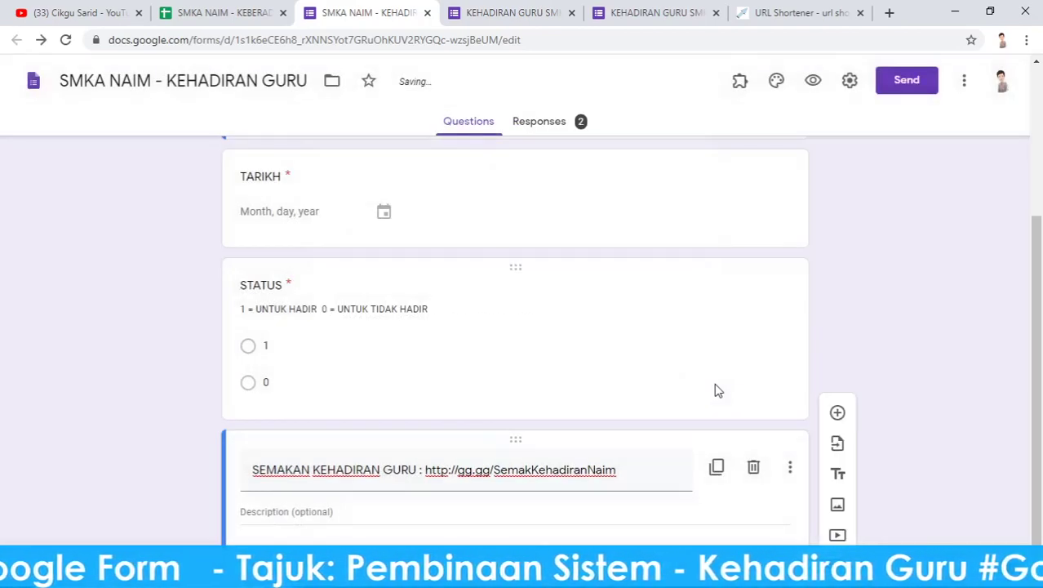
scroll(514, 305, up, 3)
click(509, 309)
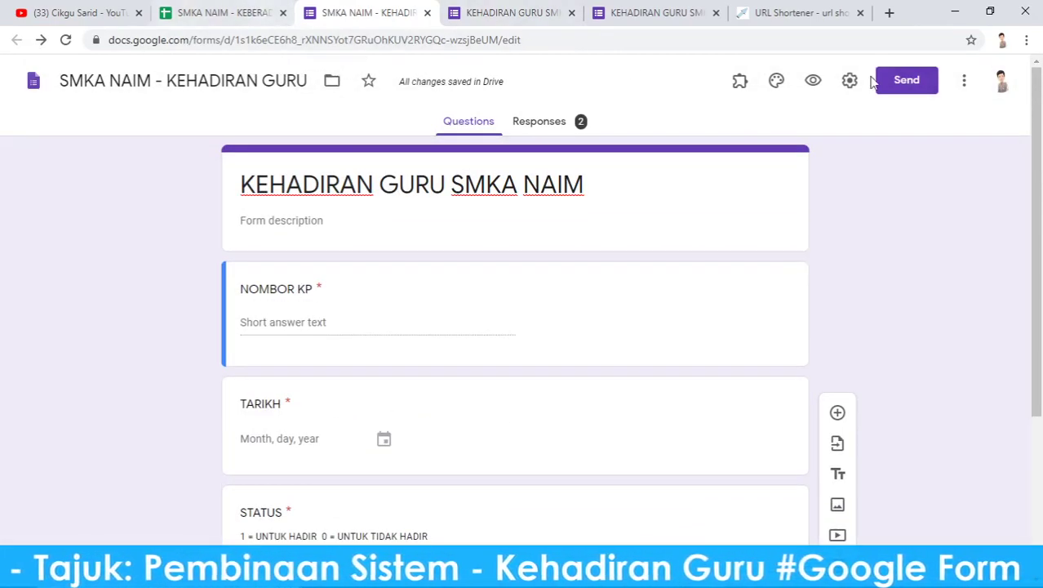
Open the live form and close the duplicate form and URL shortener tabs
click(813, 82)
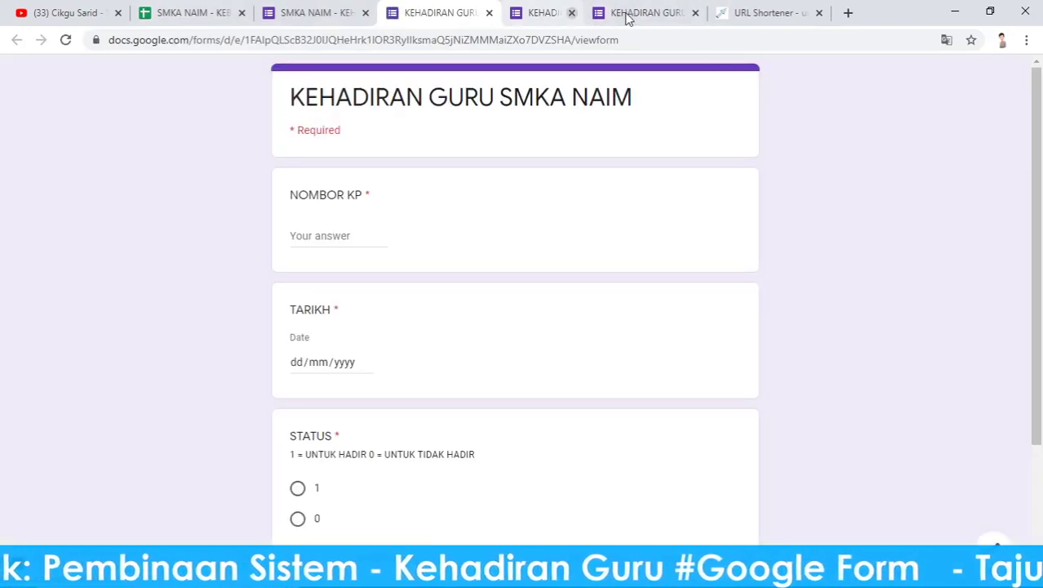
click(613, 13)
click(611, 13)
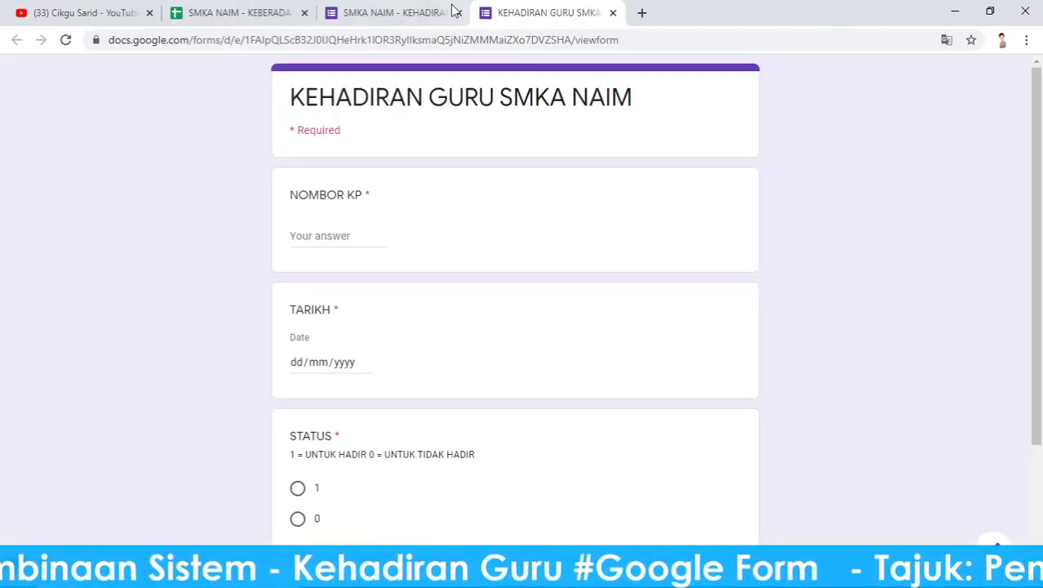
click(270, 16)
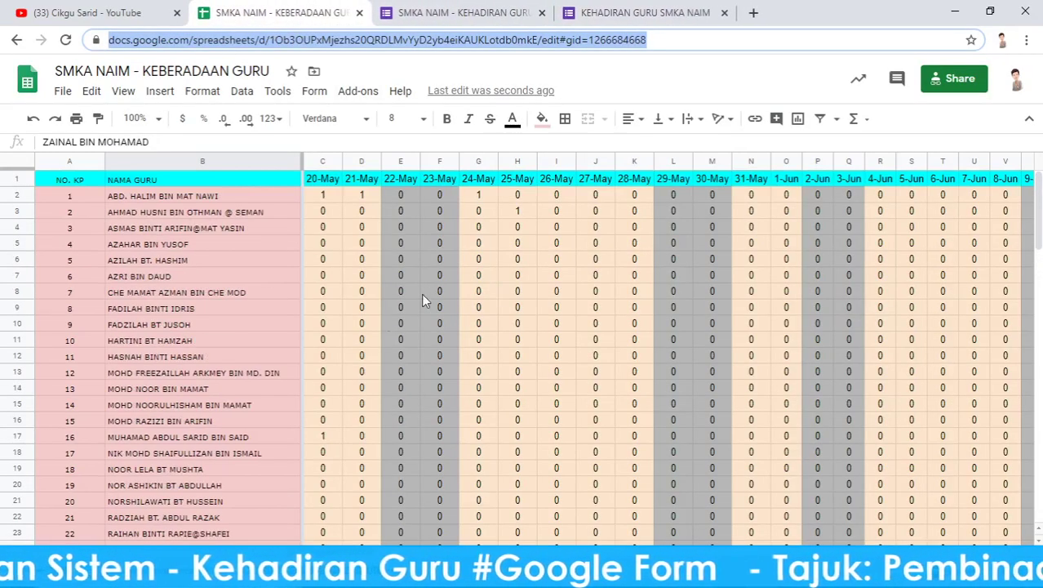
Inspect teacher 16's entry in A17 and the attendance formula in G17
scroll(151, 412, down, 3)
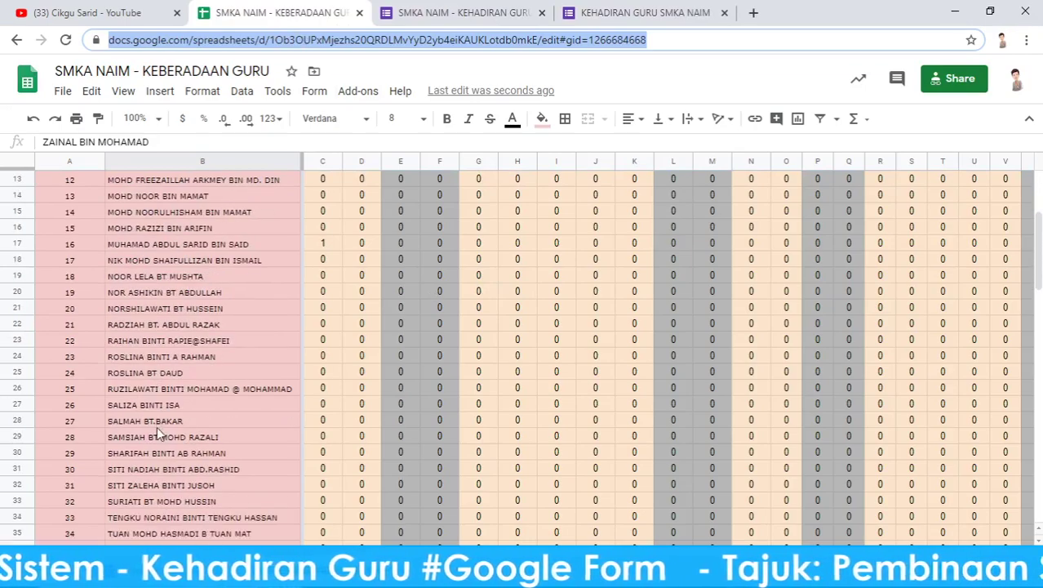
click(90, 245)
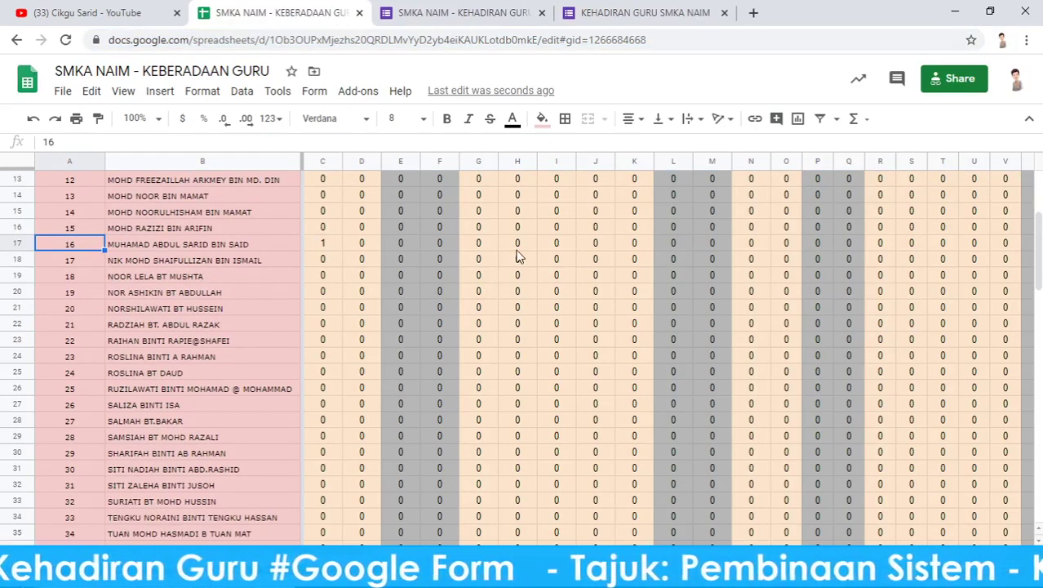
click(483, 243)
scroll(490, 249, up, 3)
scroll(493, 253, up, 2)
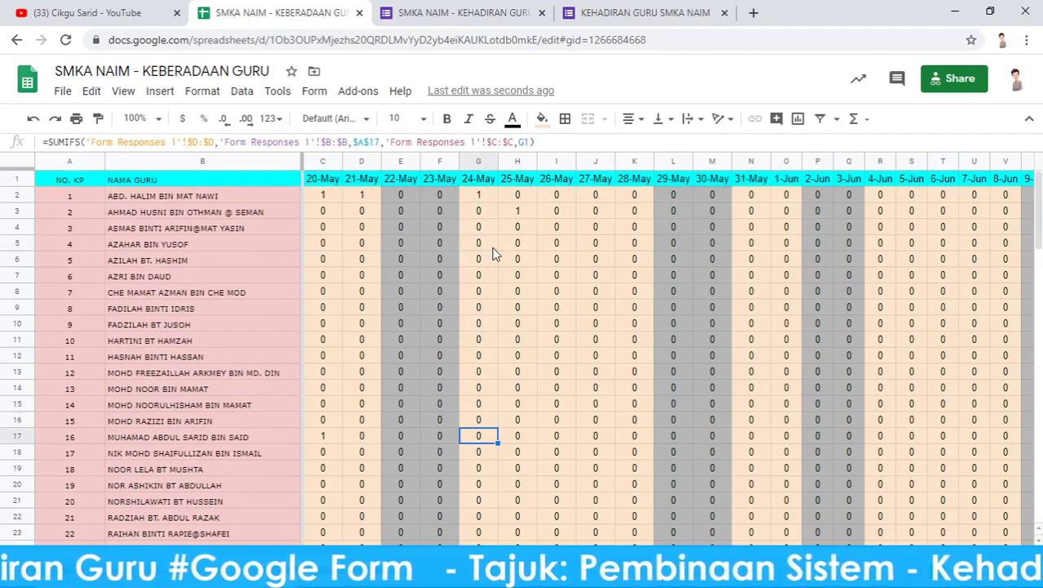
Freeze header row 1 with View > Freeze > 1 row
click(18, 180)
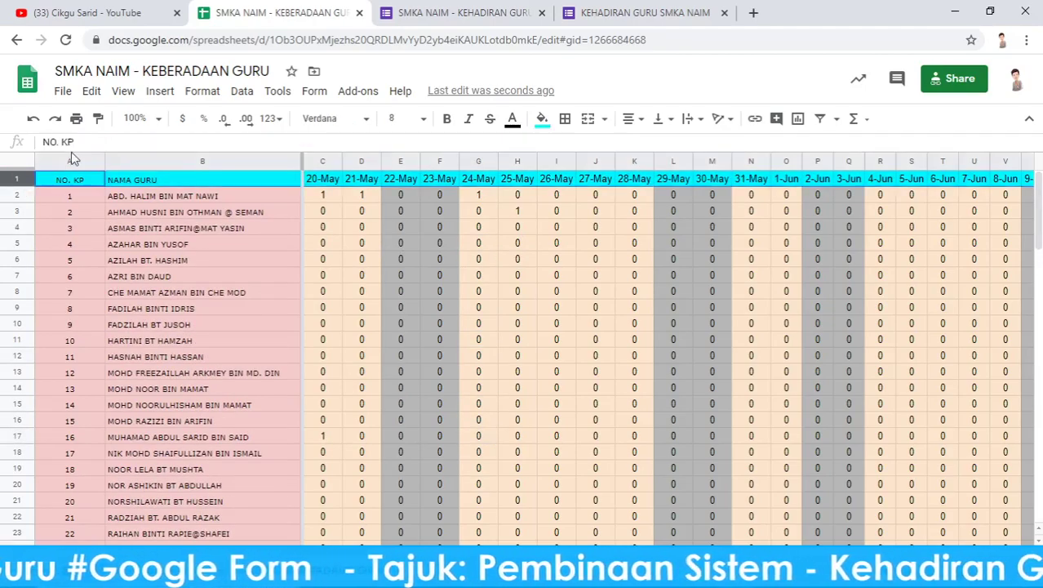
click(129, 93)
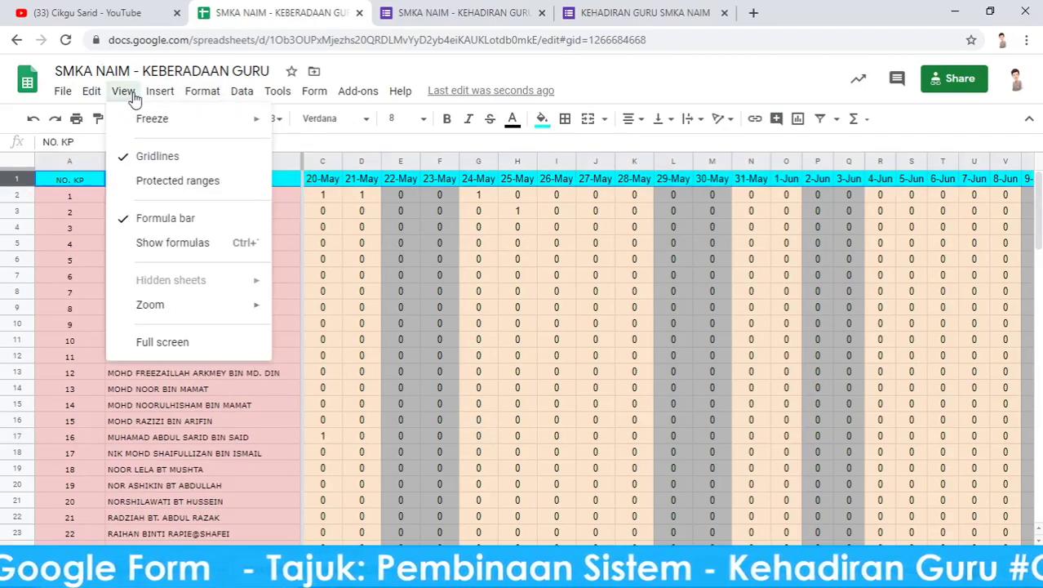
mouse_move(196, 118)
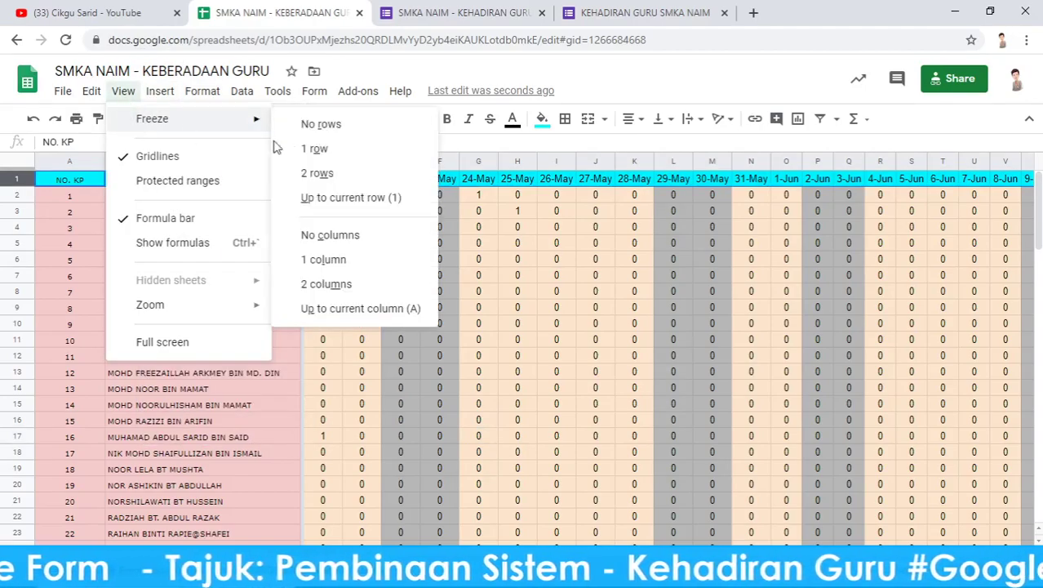
click(330, 157)
scroll(466, 276, down, 1)
scroll(467, 276, down, 2)
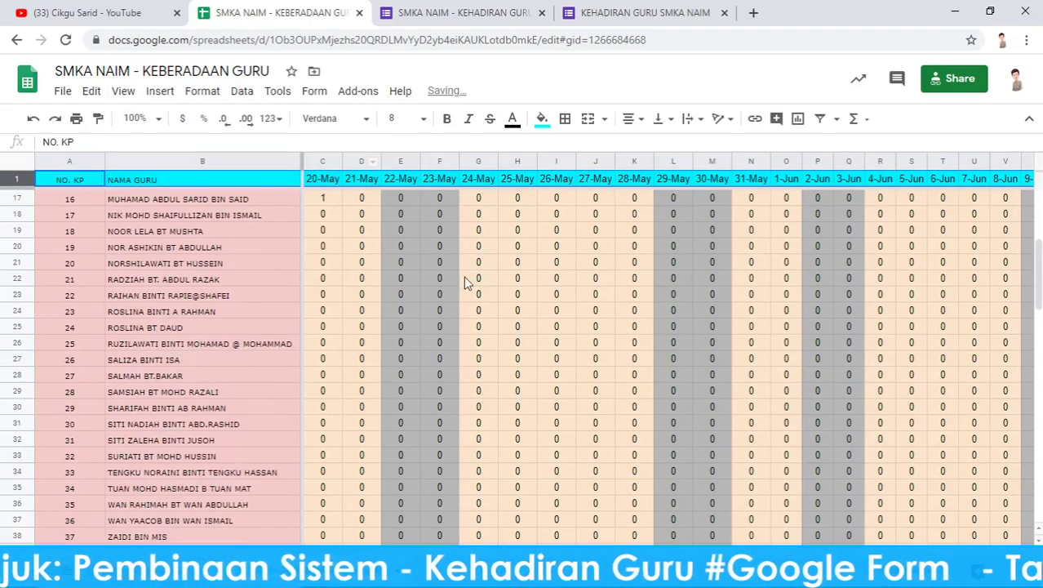
scroll(250, 275, down, 2)
scroll(164, 253, up, 2)
scroll(81, 234, up, 1)
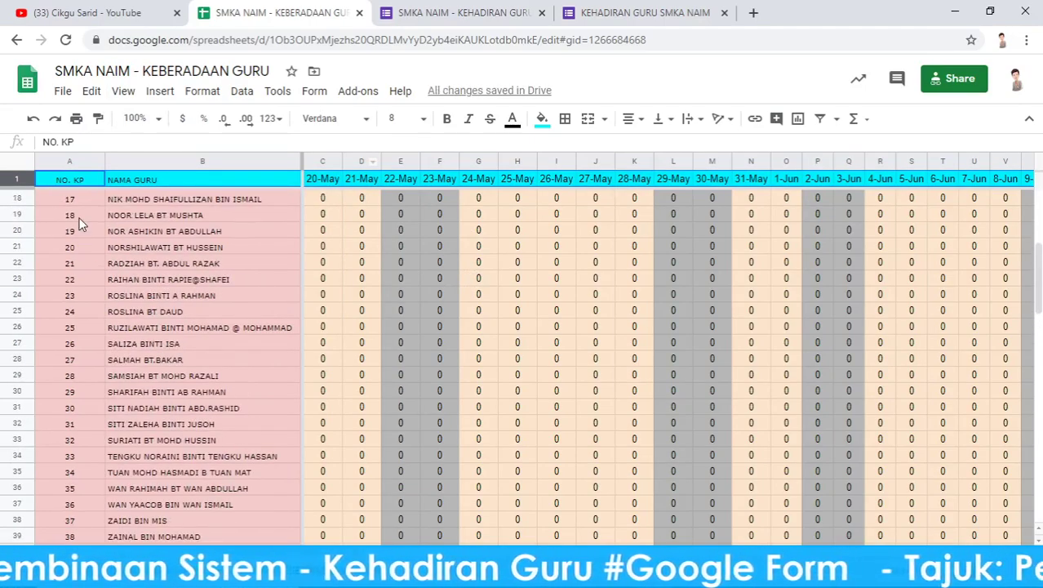
scroll(81, 229, up, 1)
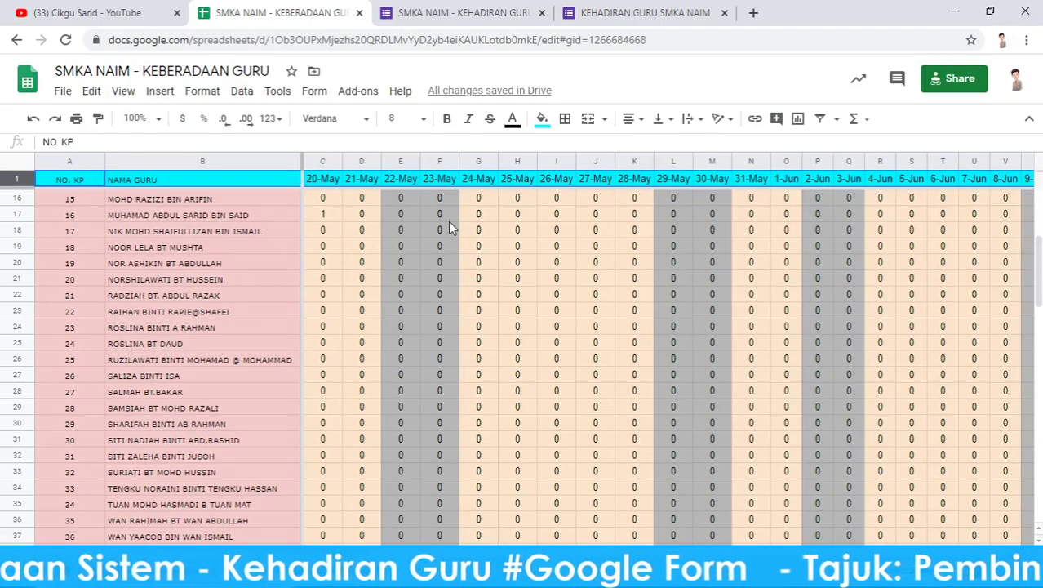
click(484, 218)
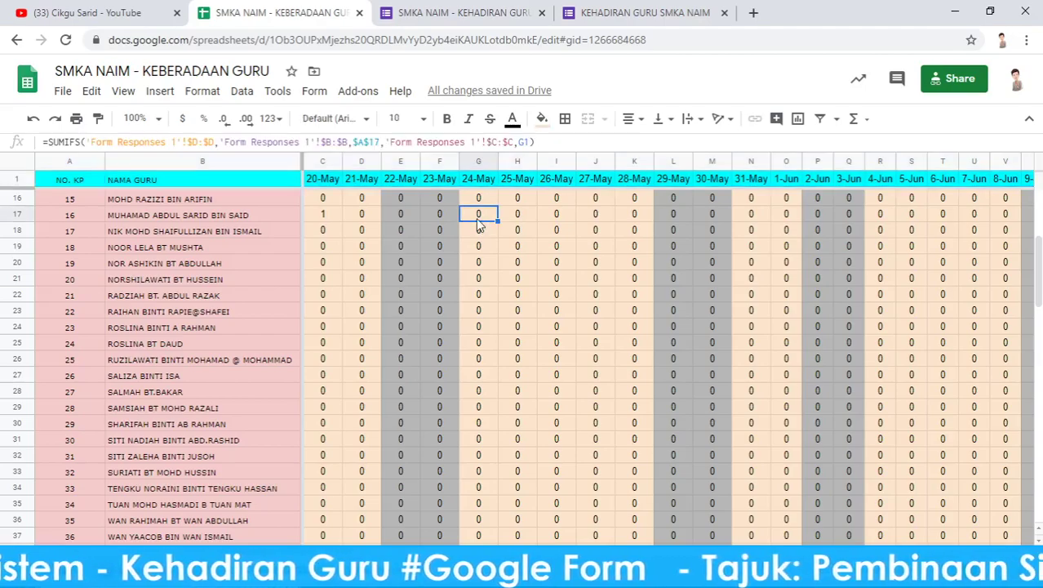
Submit a live-form response for NOMBOR KP 16, dated 24/05/2020, with status 1
click(435, 16)
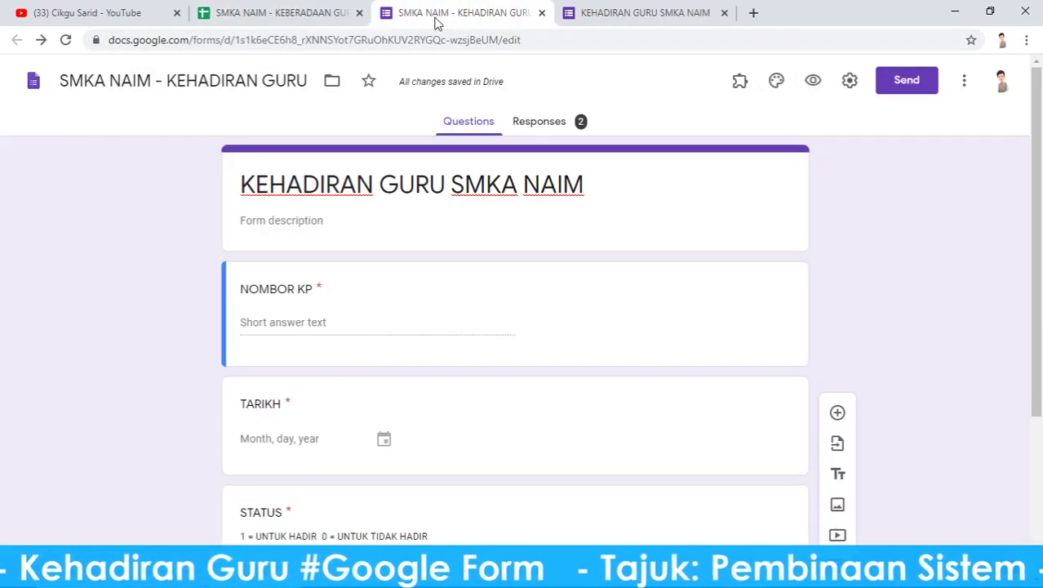
click(269, 335)
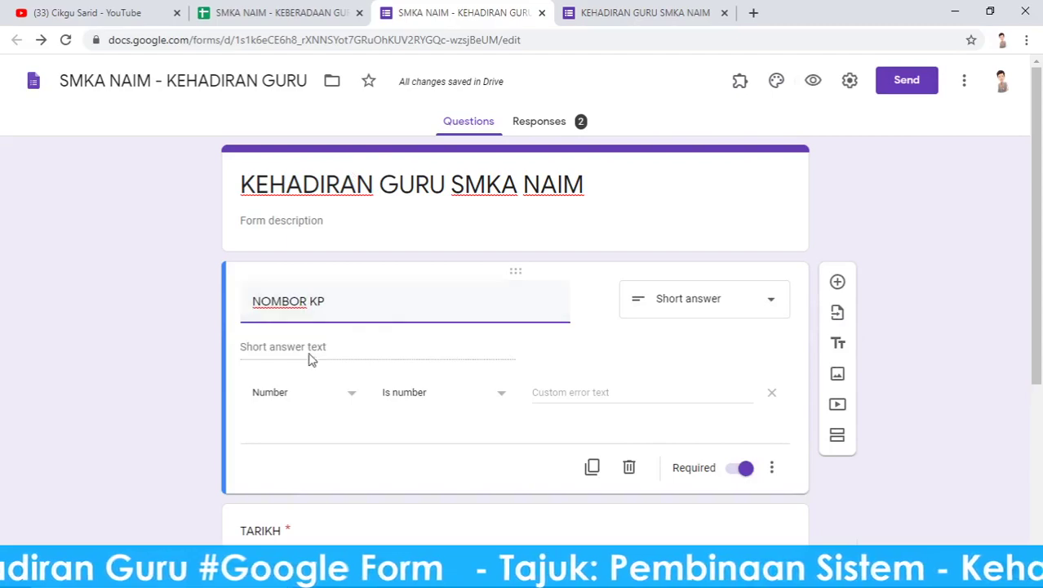
click(532, 17)
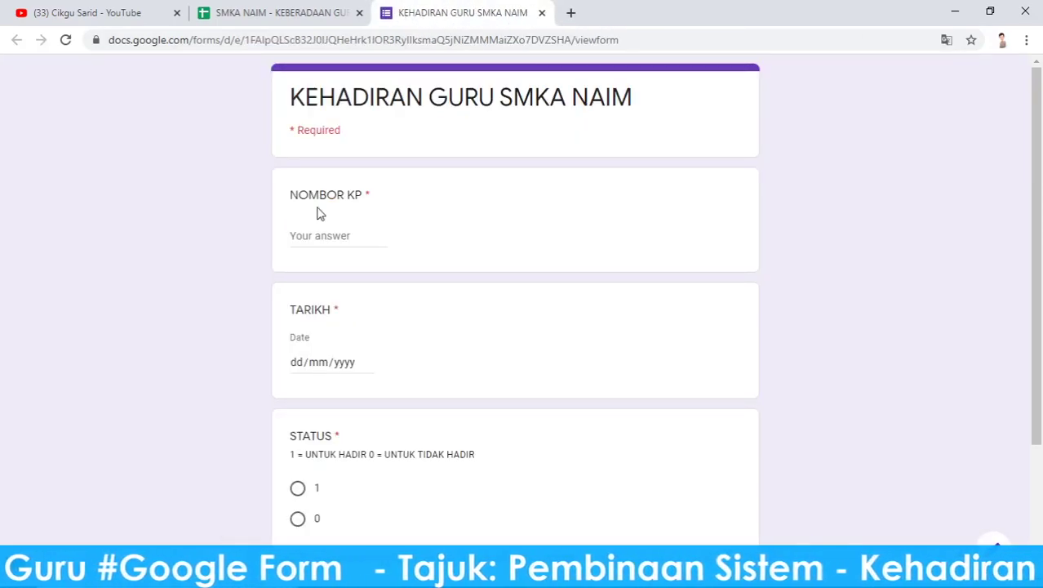
click(327, 237)
text(1)
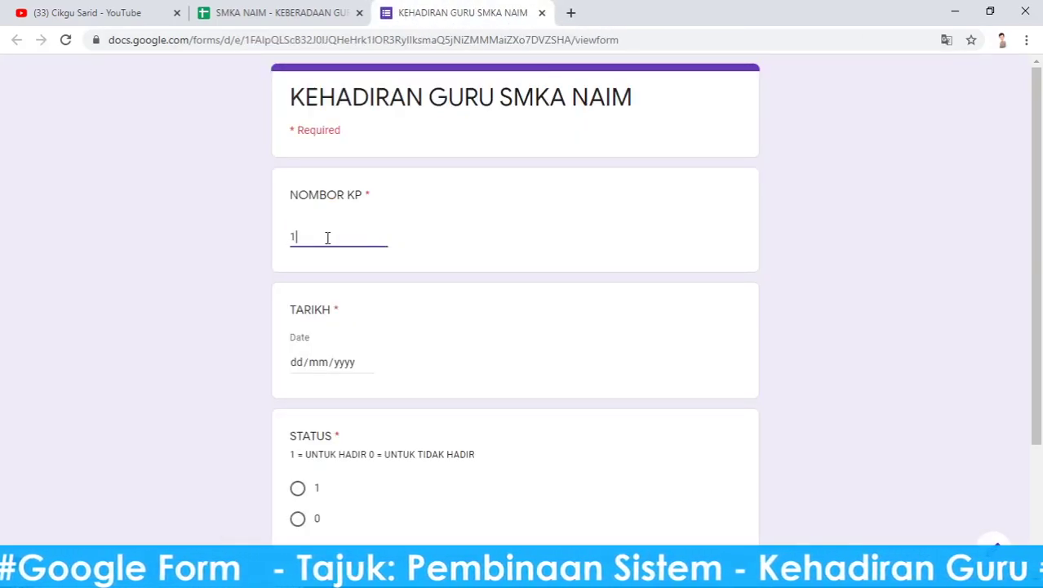
text(6)
scroll(363, 317, down, 2)
key(Tab)
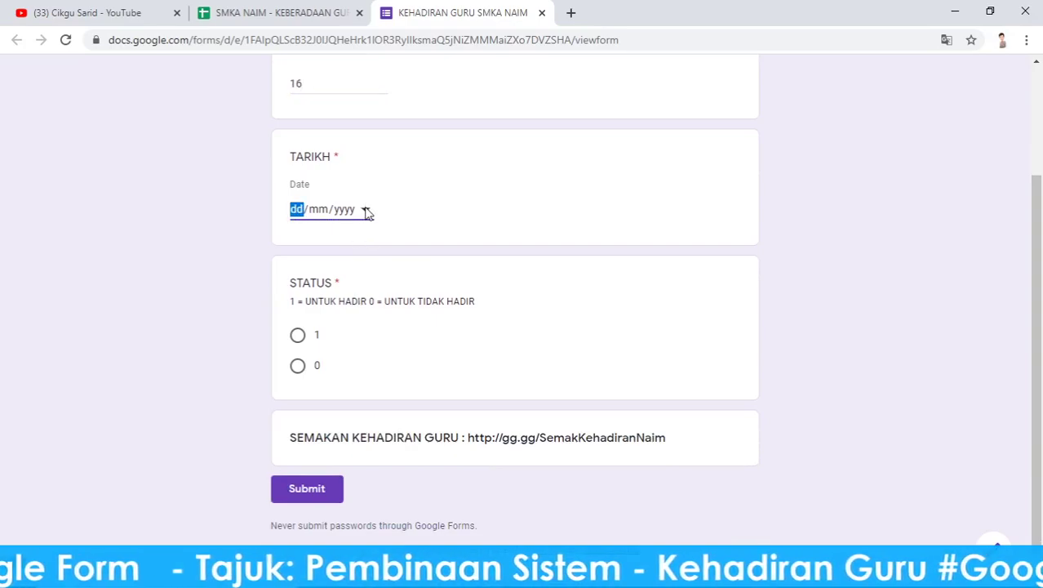
click(365, 209)
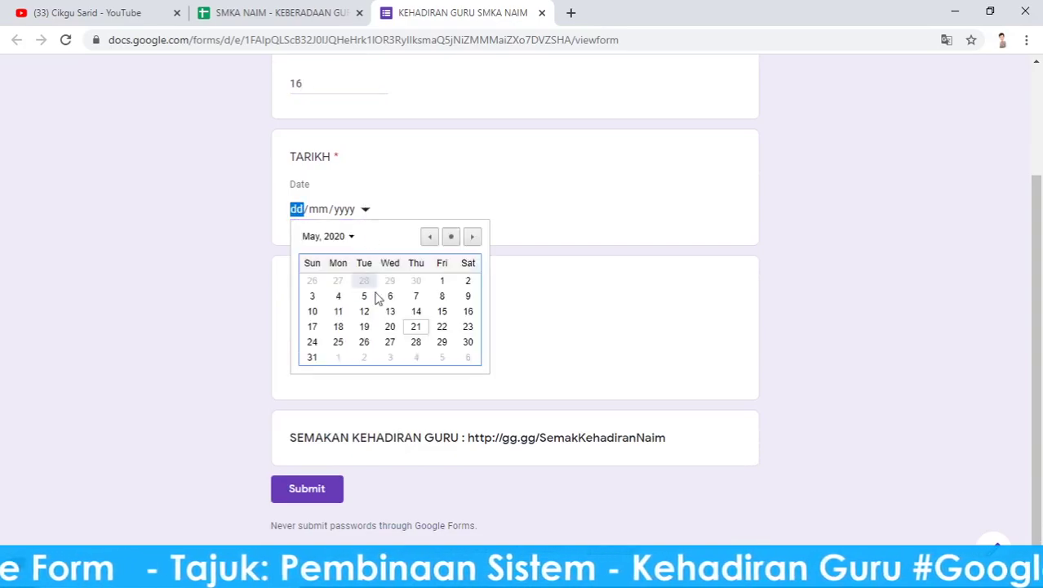
click(311, 341)
click(297, 336)
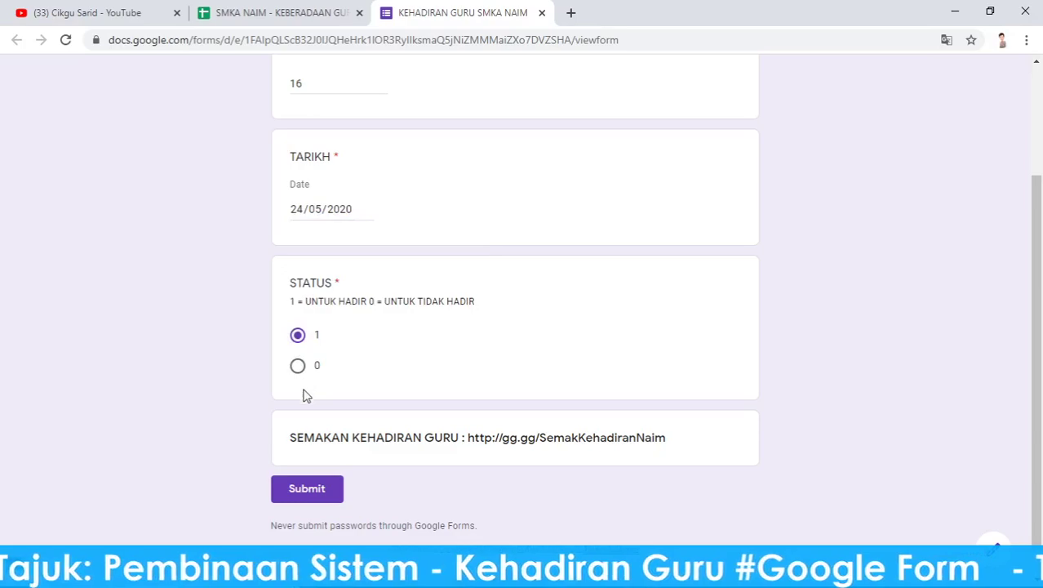
click(303, 489)
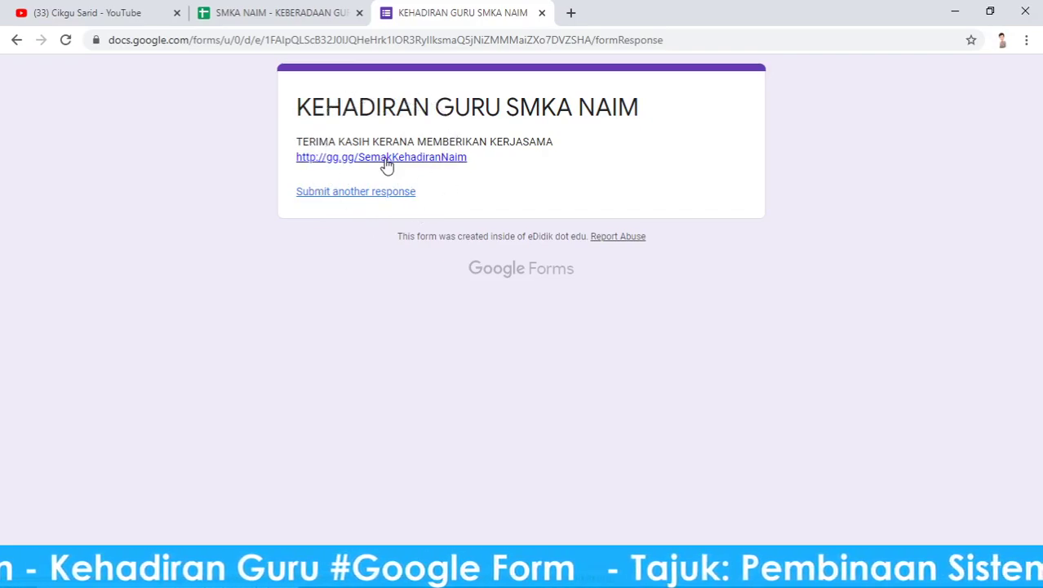
Follow the gg.gg link, confirm G17 shows 1 for teacher 16 on 24-May, then view Form Responses 1
click(387, 159)
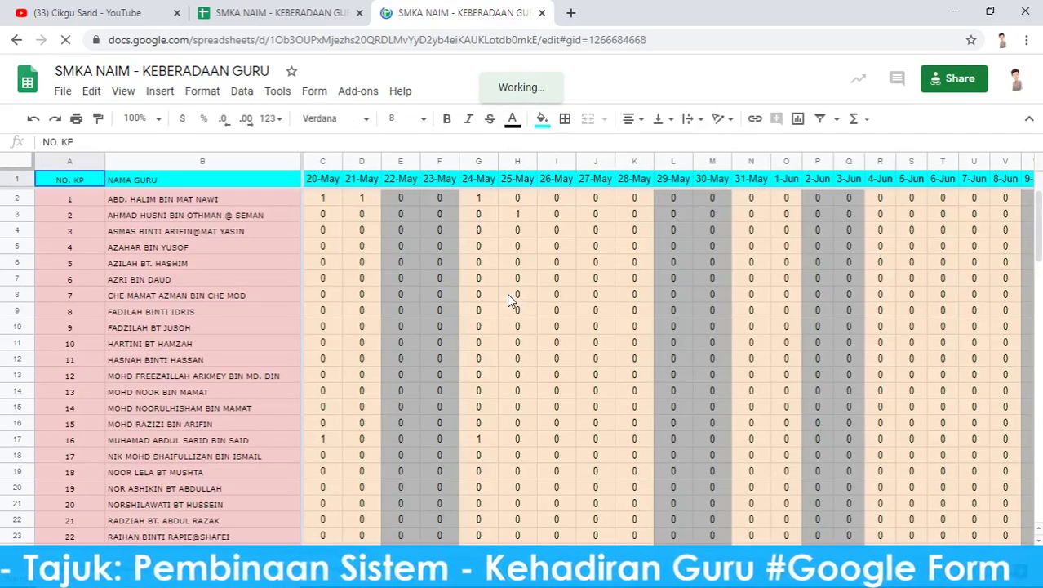
scroll(90, 400, down, 1)
scroll(90, 400, down, 2)
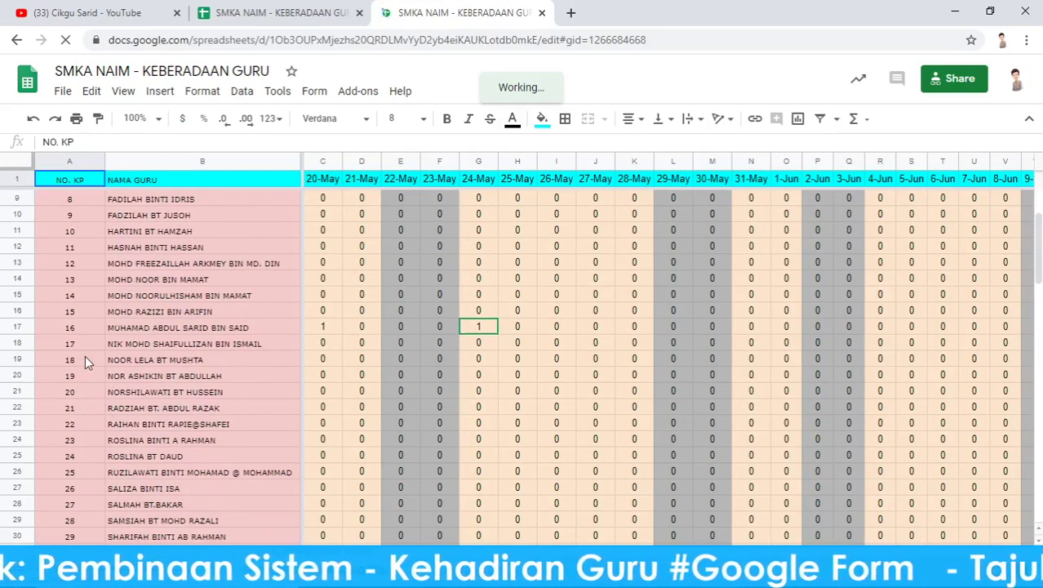
click(78, 329)
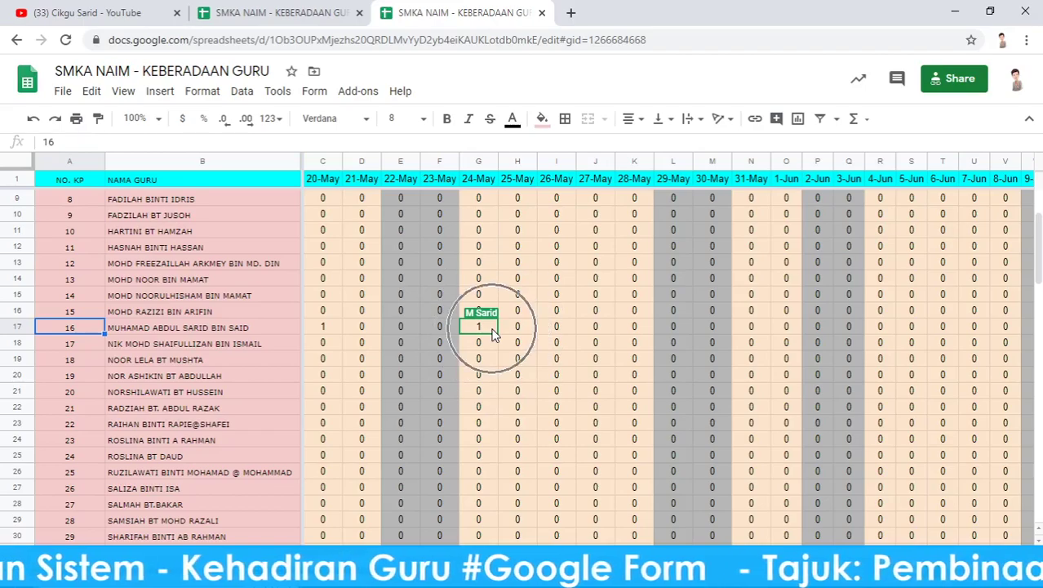
scroll(531, 384, up, 1)
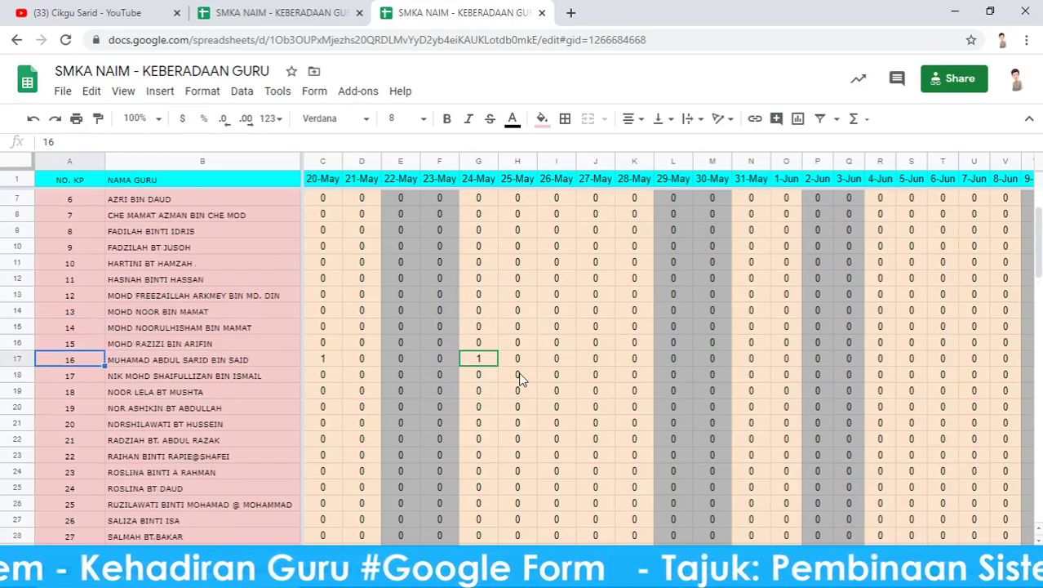
scroll(519, 378, up, 2)
scroll(500, 371, down, 5)
scroll(500, 371, down, 10)
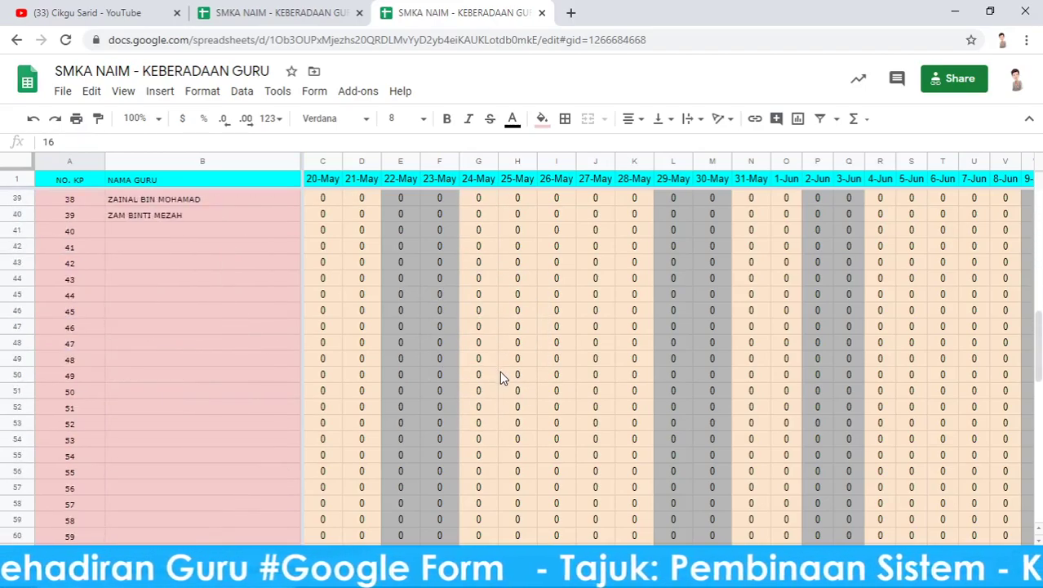
scroll(386, 318, up, 7)
scroll(386, 318, up, 4)
scroll(387, 325, up, 4)
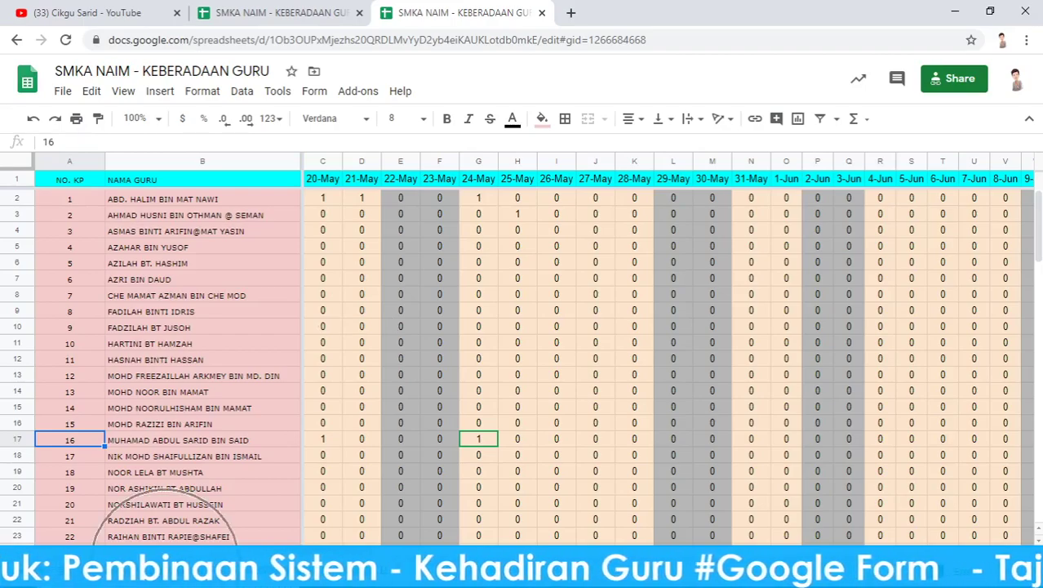
click(114, 563)
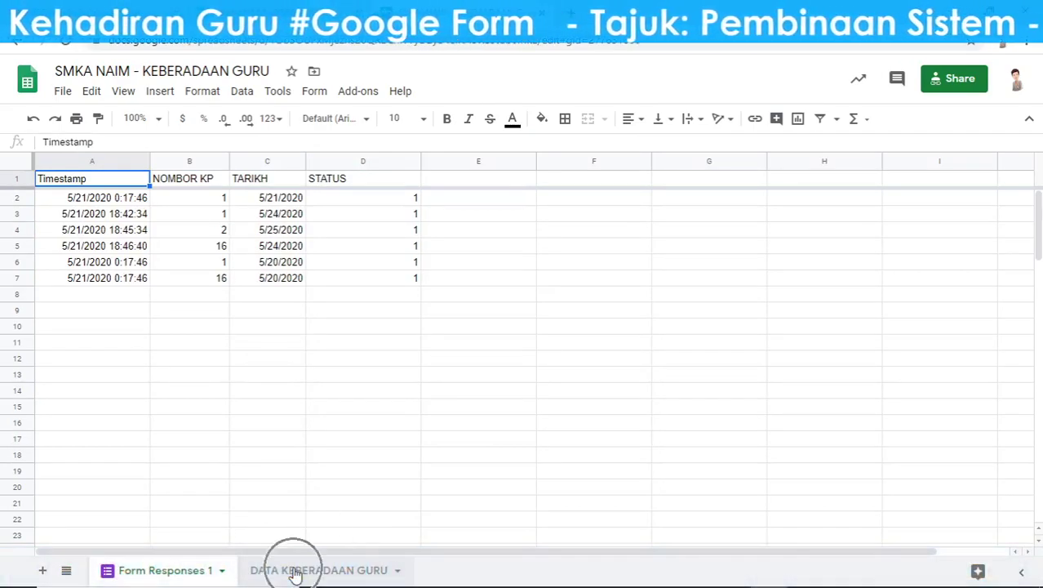
Delete the test responses in rows 2–8 of Form Responses 1
click(294, 571)
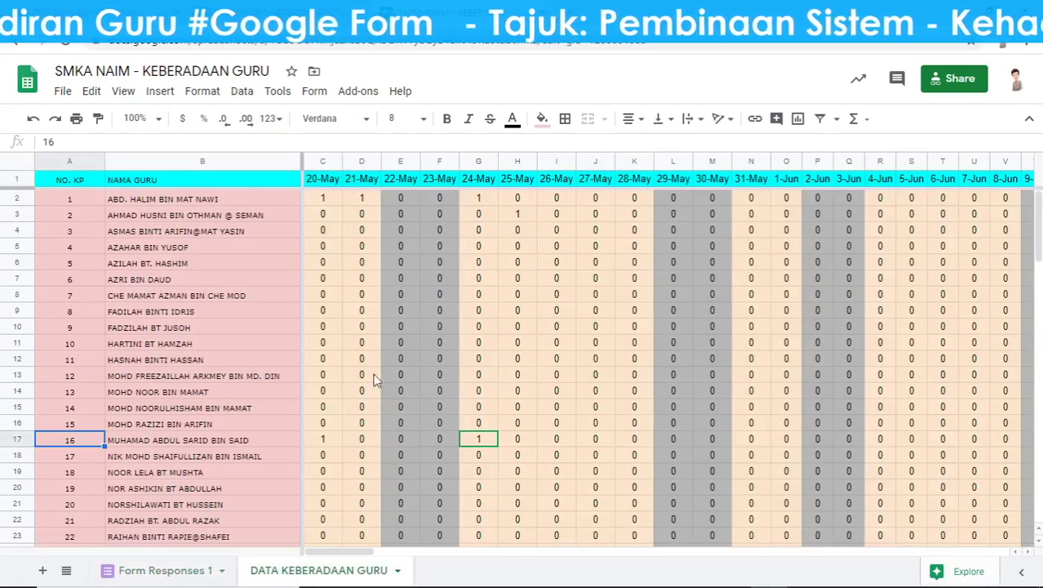
click(194, 571)
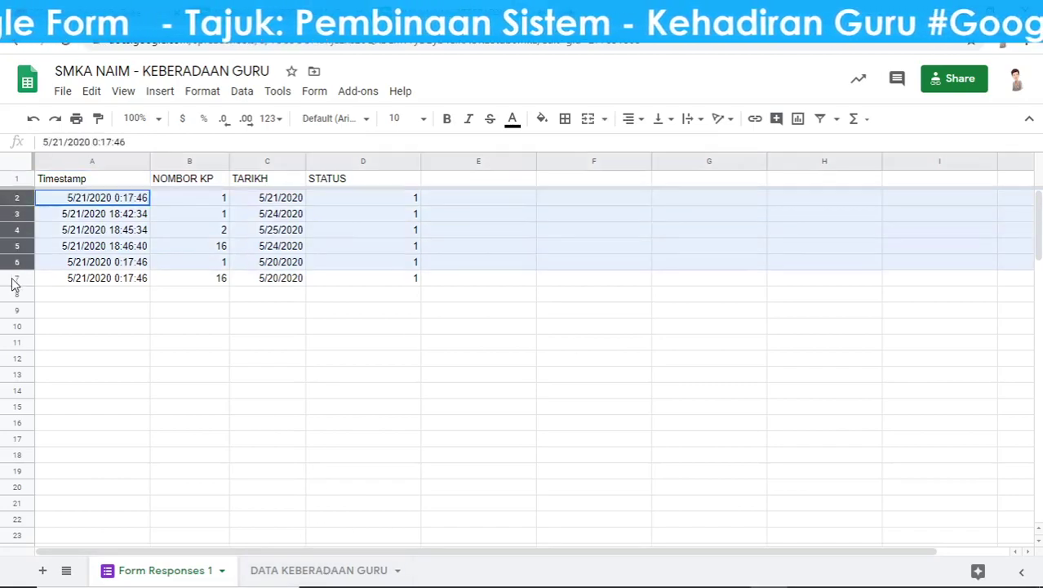
drag(18, 201, 16, 294)
right_click(204, 268)
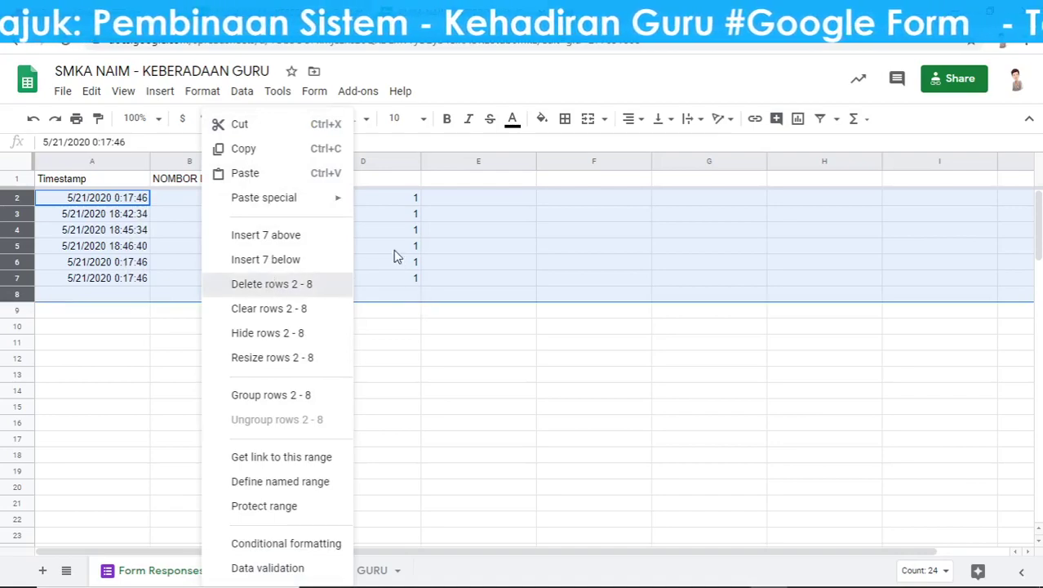
key(Delete)
Check the DATA KEBERADAAN GURU grid now reads 0 and select the teacher list
click(294, 569)
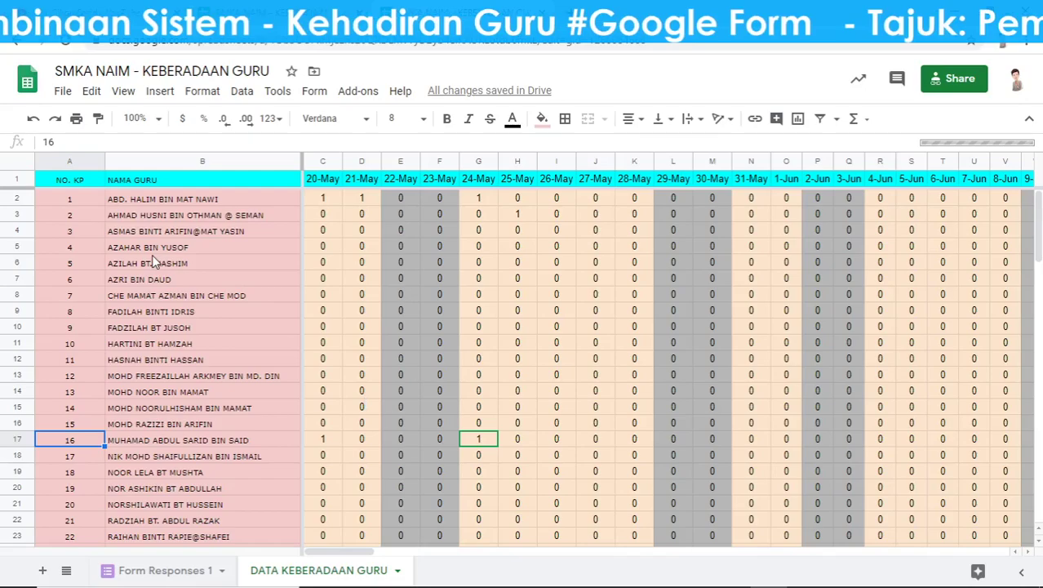
drag(69, 198, 204, 503)
drag(204, 563, 187, 584)
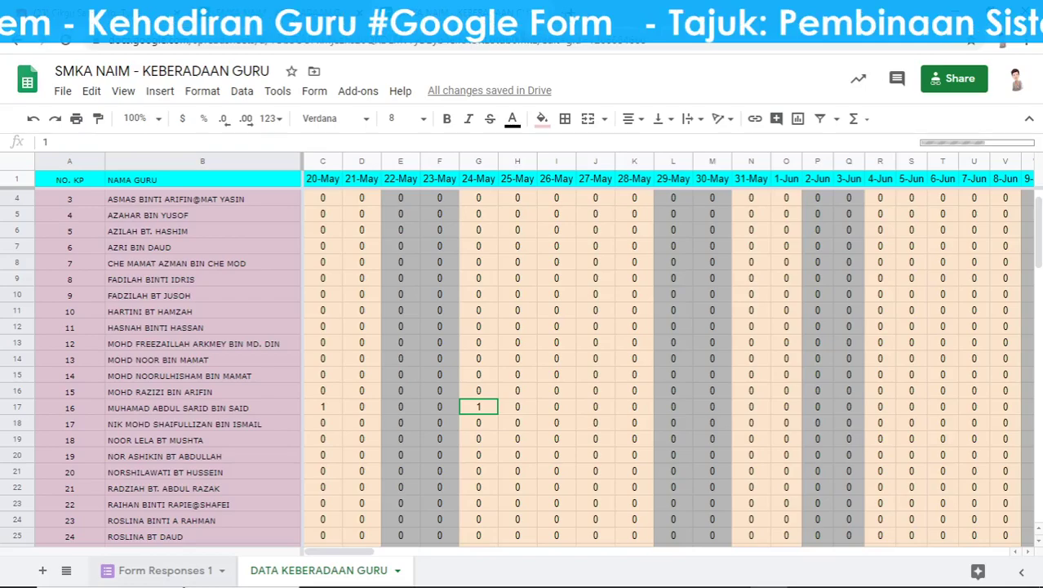
scroll(187, 567, down, 2)
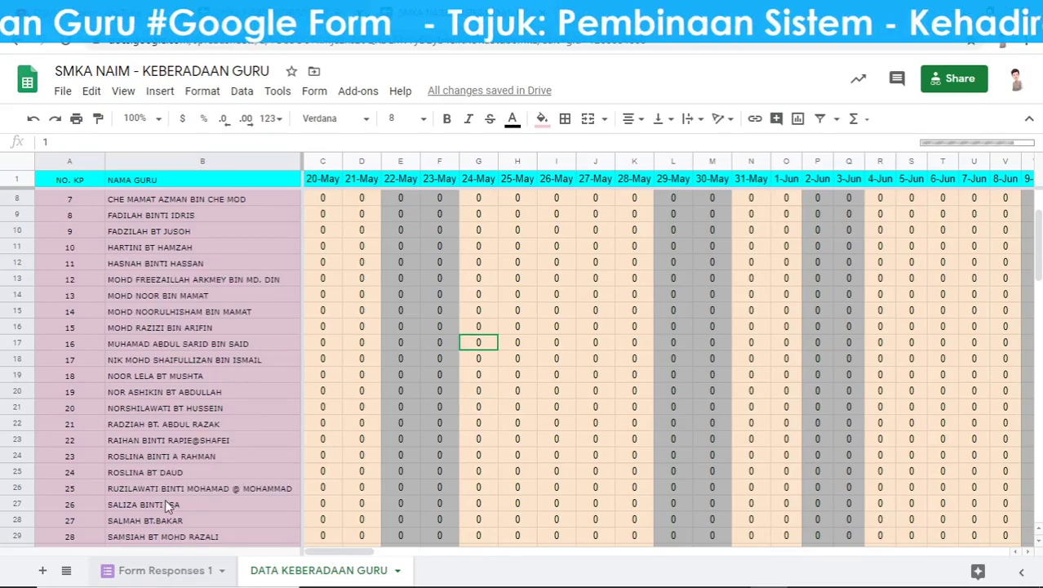
scroll(165, 505, down, 7)
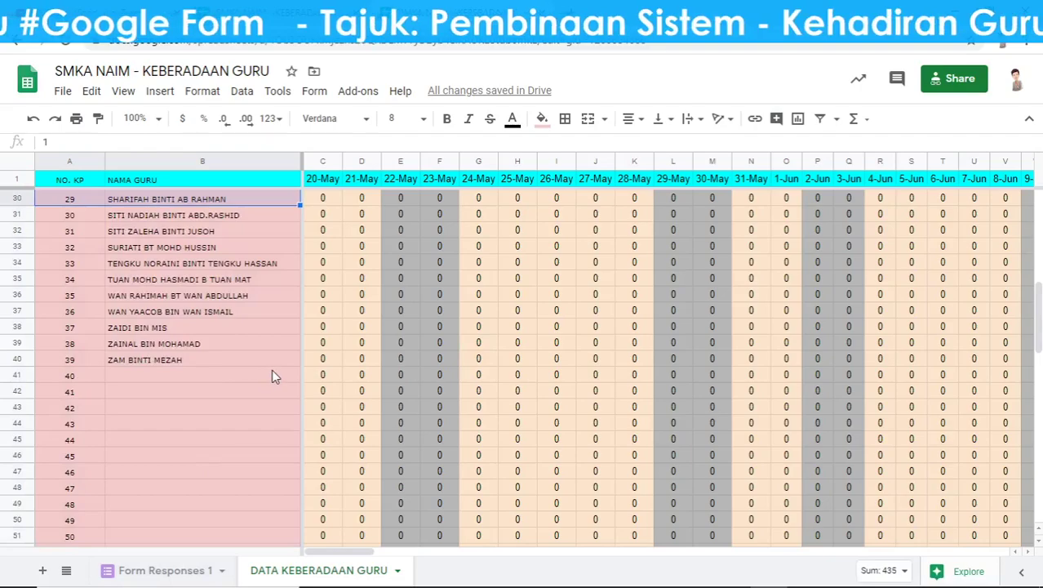
drag(264, 362, 4, 128)
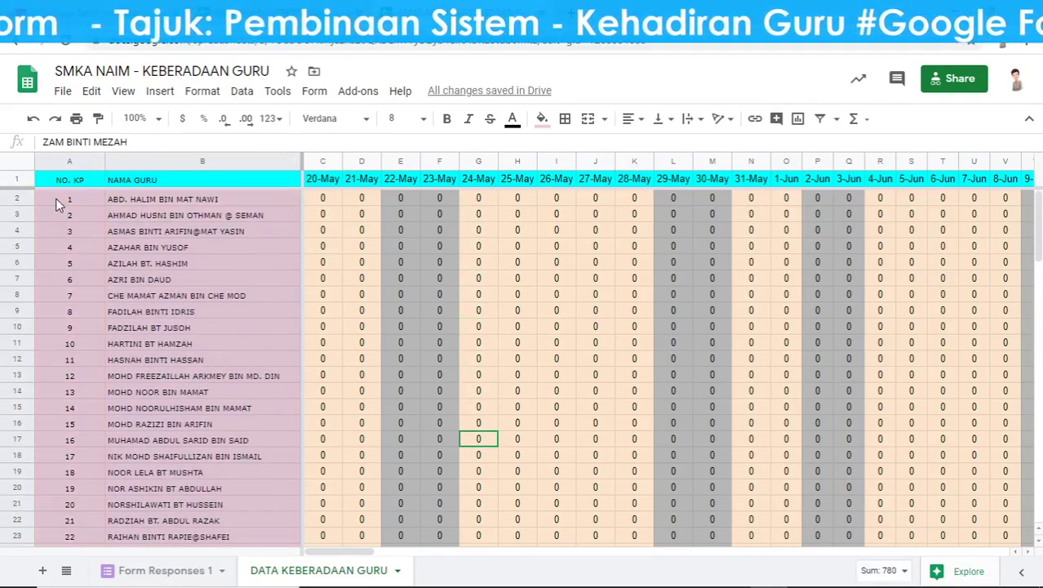
Clear all teacher numbers and names in A2:B40
drag(4, 129, 57, 214)
key(Delete)
click(126, 232)
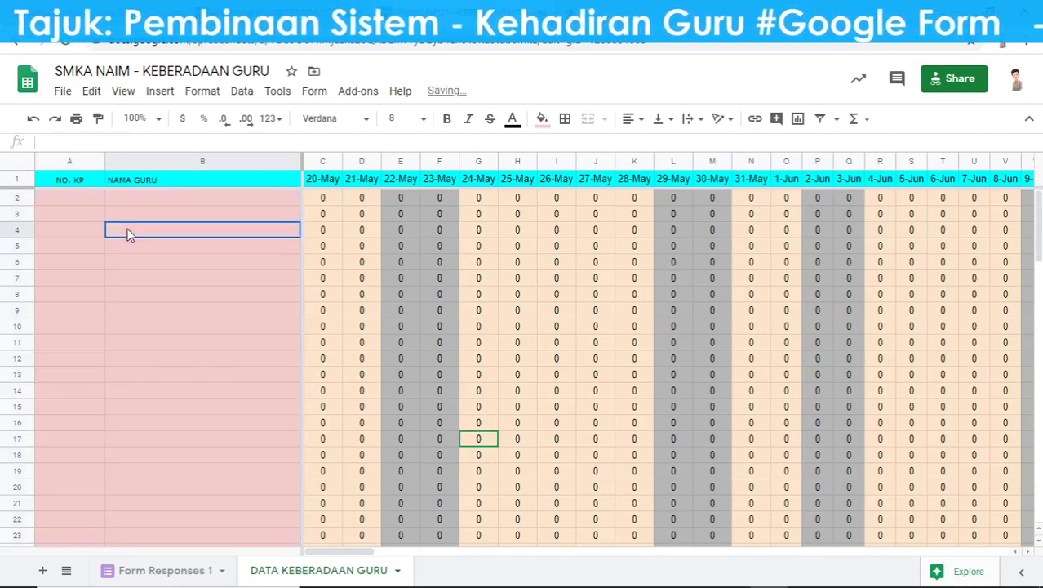
Enter teachers 1 and 2 in A2:A3 with a test name for each in B2:B3
click(58, 198)
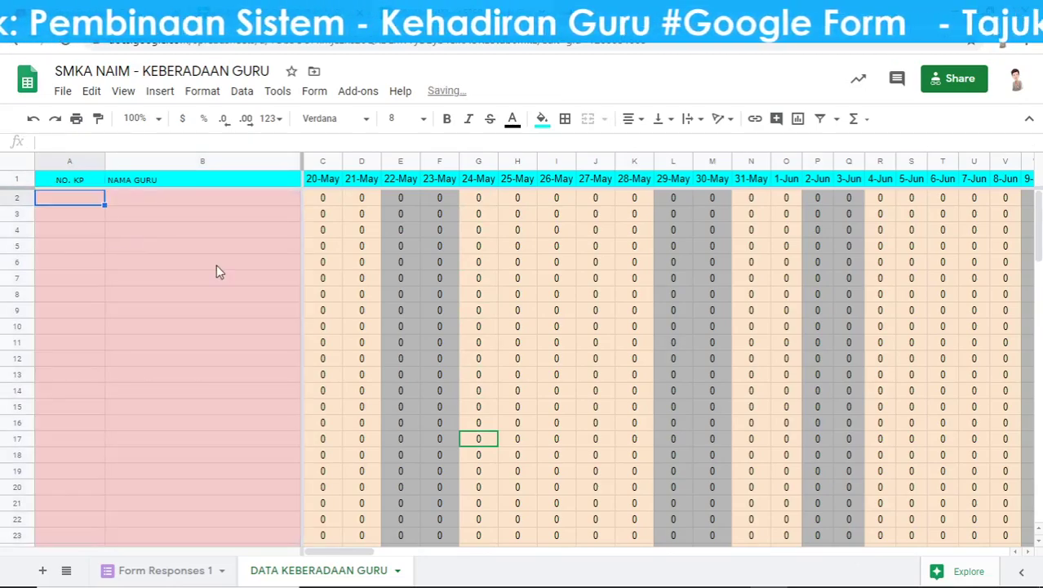
text(1)
key(Tab)
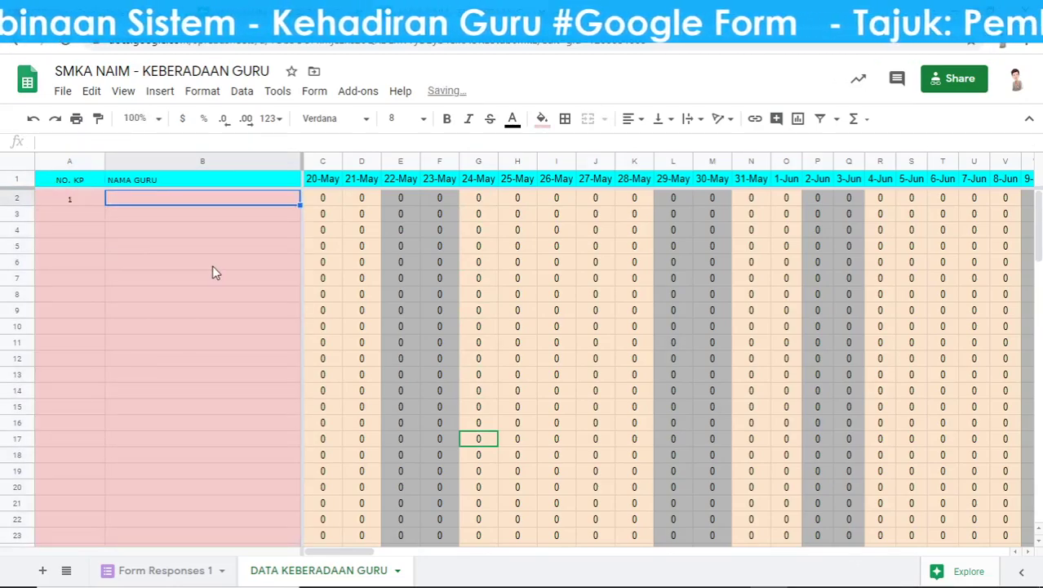
text(sharmi)
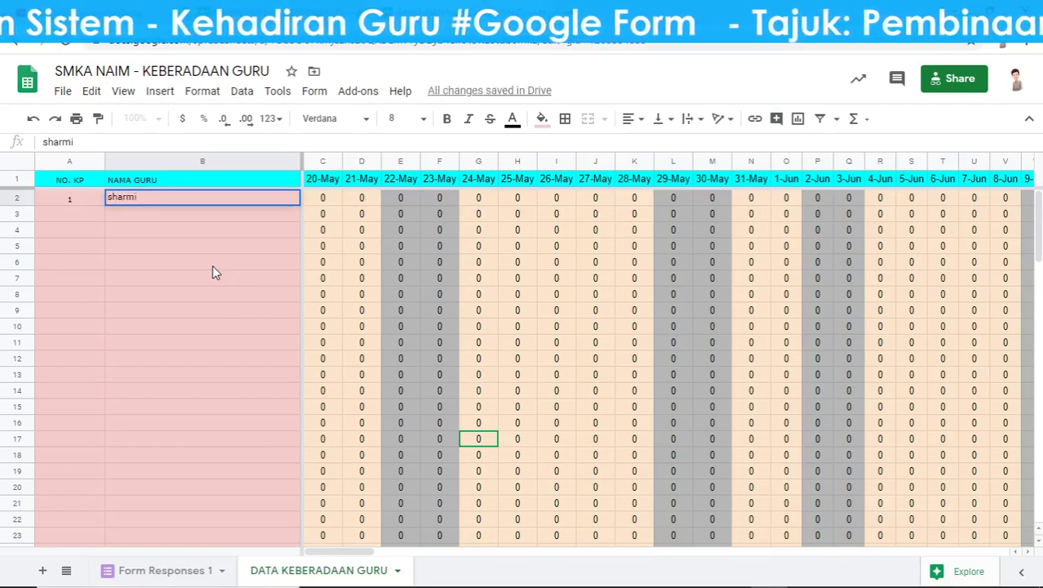
key(Return)
key(Left)
text(2)
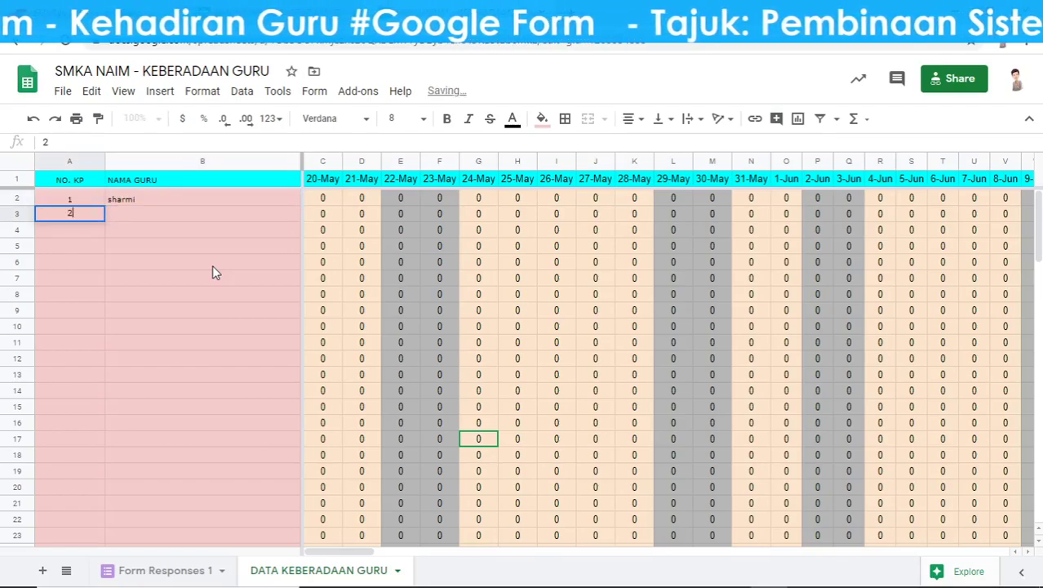
key(Tab)
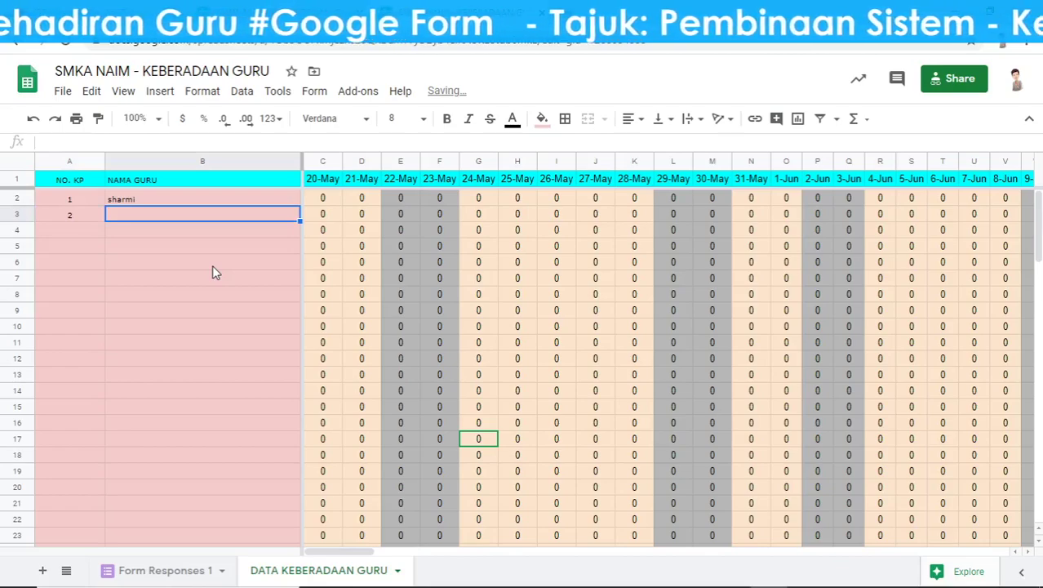
text(zaidi)
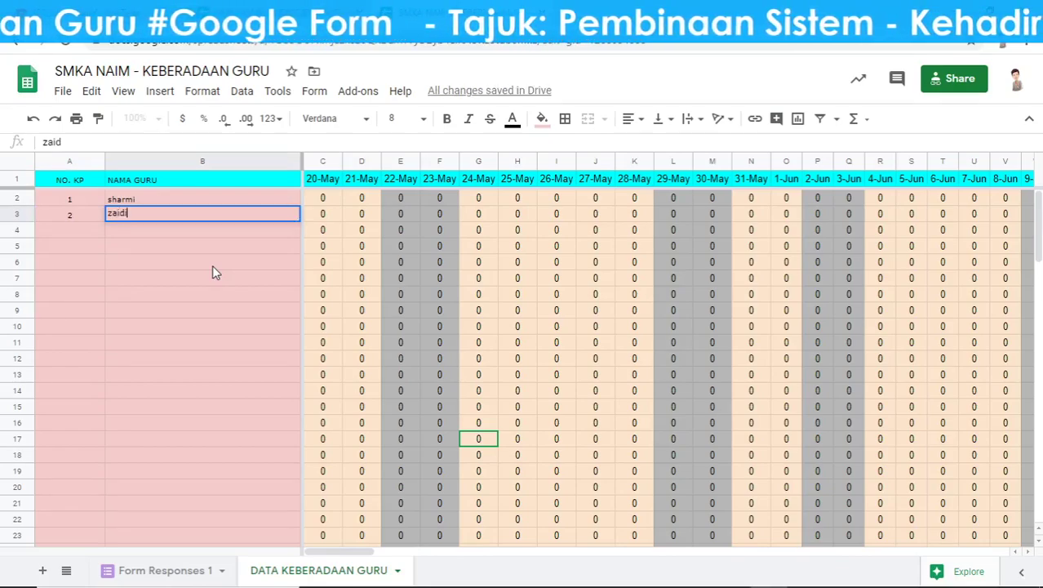
click(247, 278)
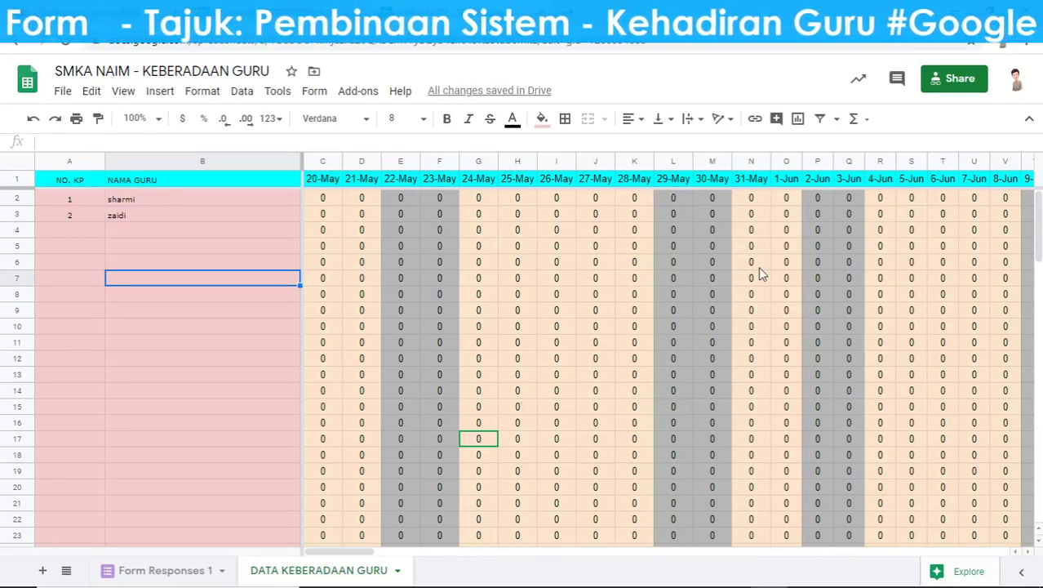
Scroll the list to verify only the two test teachers remain
scroll(797, 334, down, 2)
scroll(697, 426, down, 4)
scroll(494, 445, down, 2)
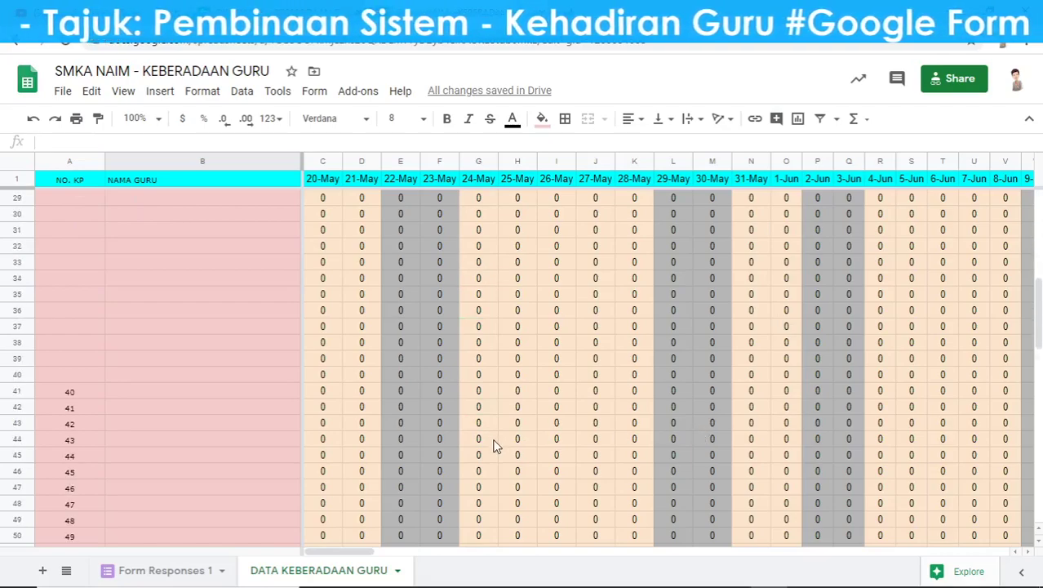
scroll(465, 437, up, 3)
scroll(368, 400, up, 3)
scroll(286, 364, up, 2)
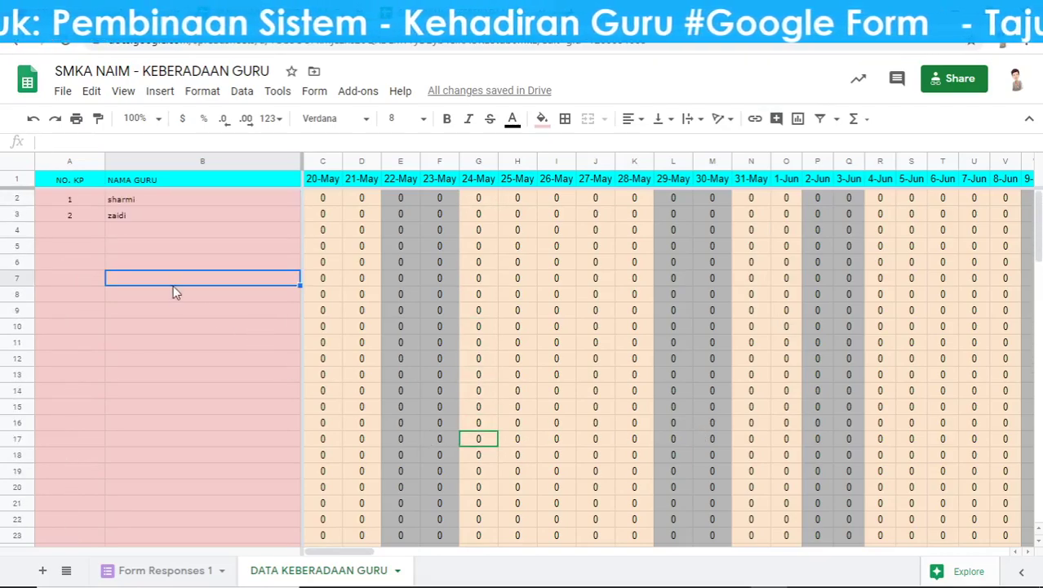
click(142, 202)
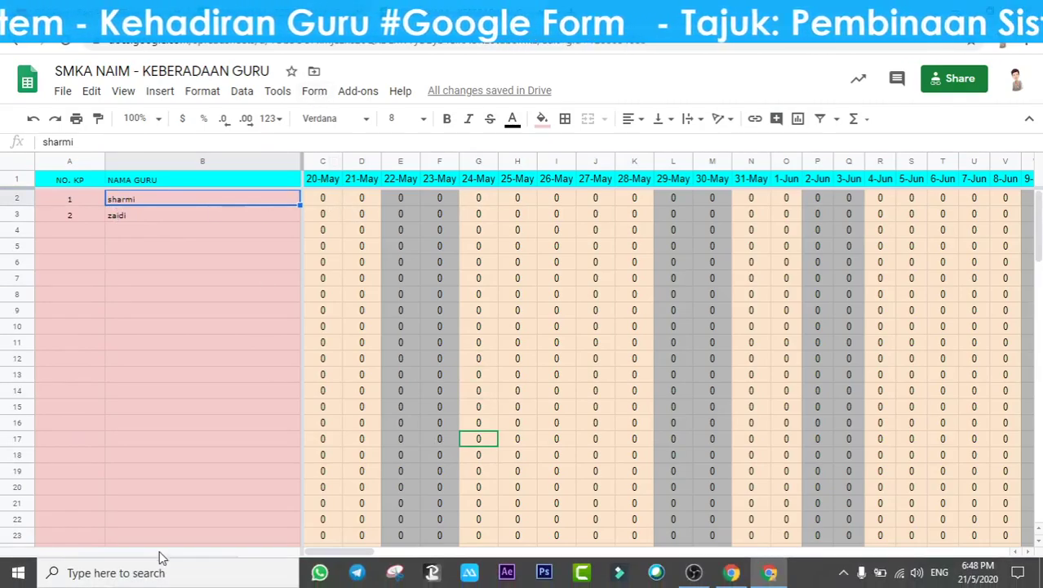
Open the live attendance form from the Form Responses 1 sheet's form menu
click(159, 570)
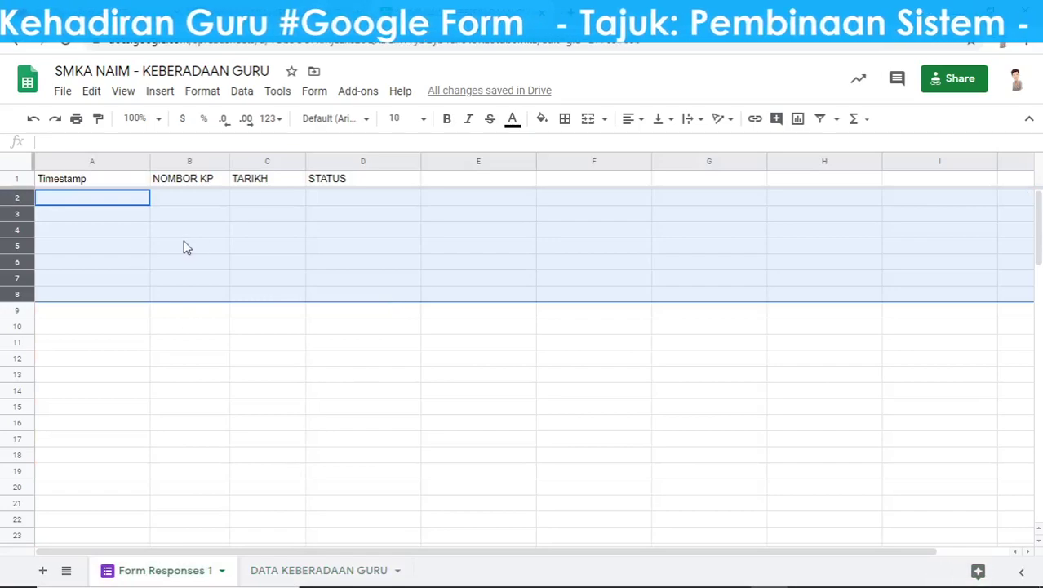
click(314, 92)
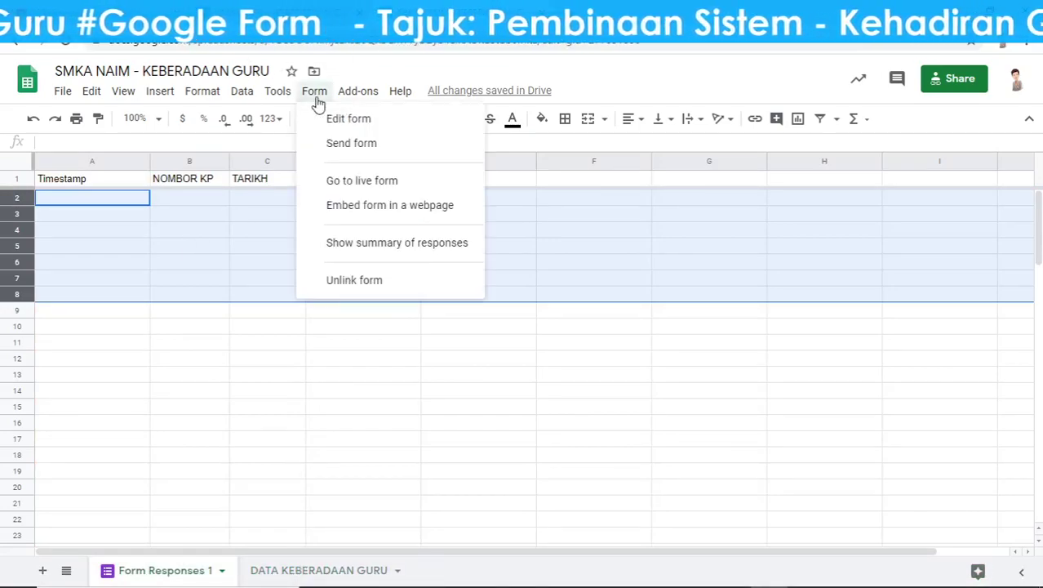
click(369, 186)
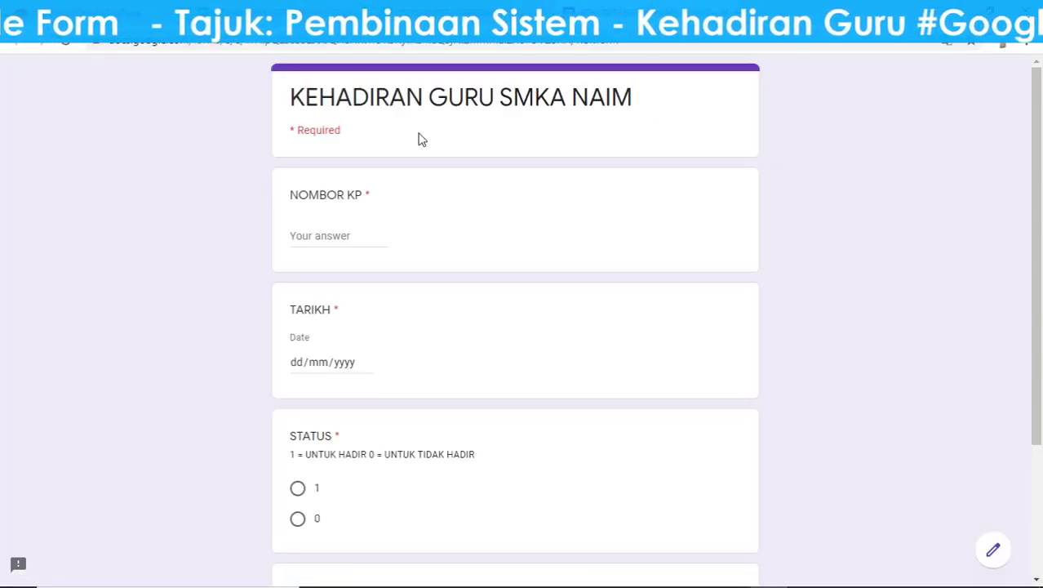
Submit NOMBOR KP 1, TARIKH 20/05/2020, with status 1
click(334, 239)
text(1)
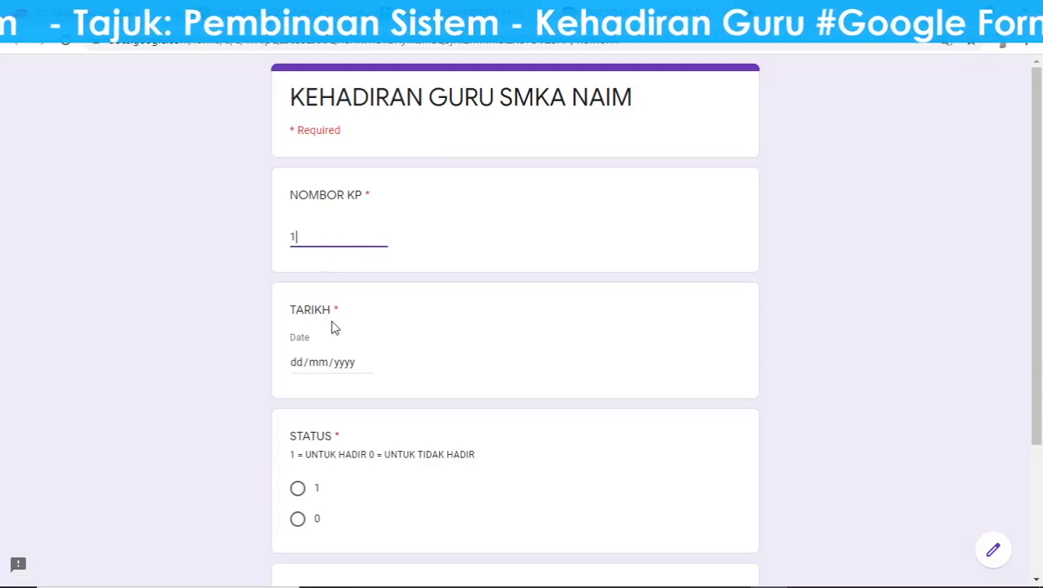
click(364, 363)
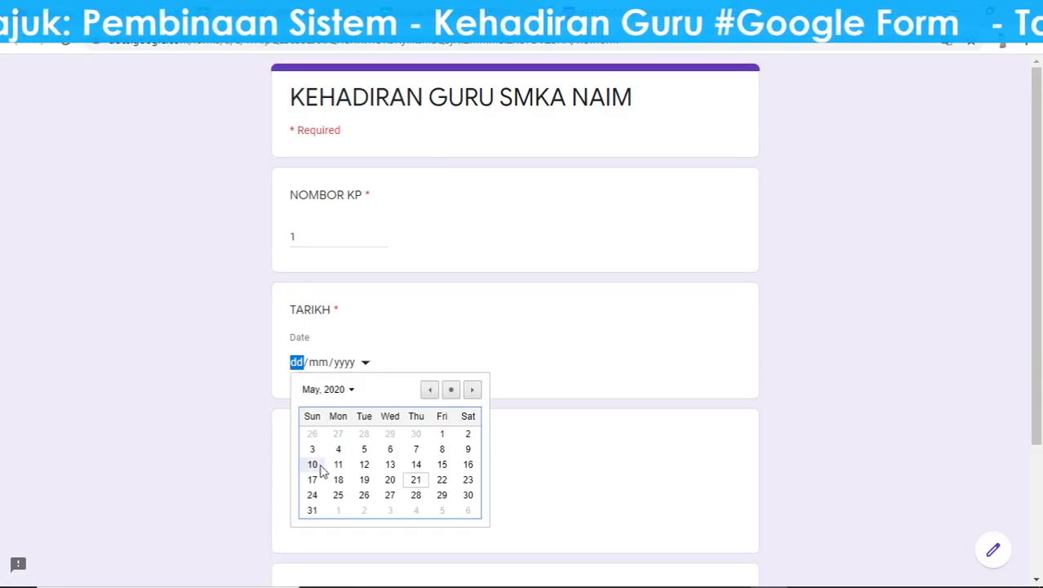
click(390, 480)
click(297, 488)
scroll(577, 328, down, 3)
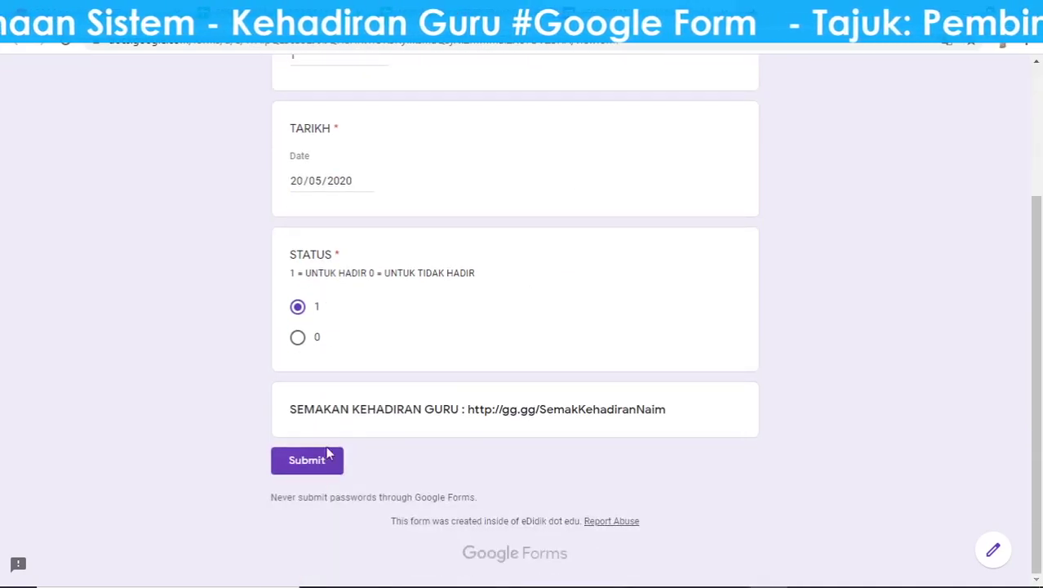
click(310, 461)
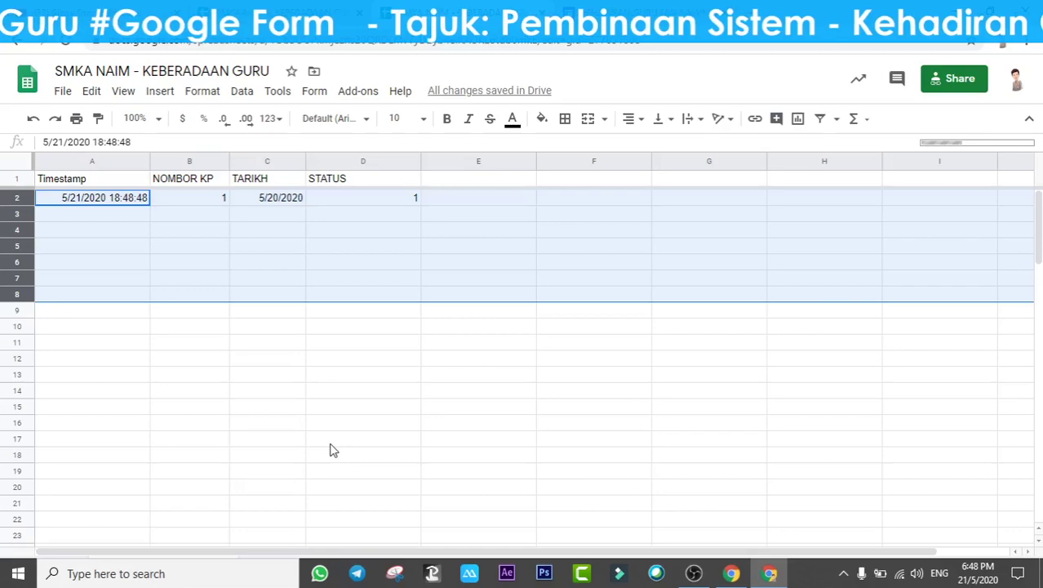
Switch to DATA KEBERADAAN GURU and check the teacher names and the 20-May date heading
click(330, 445)
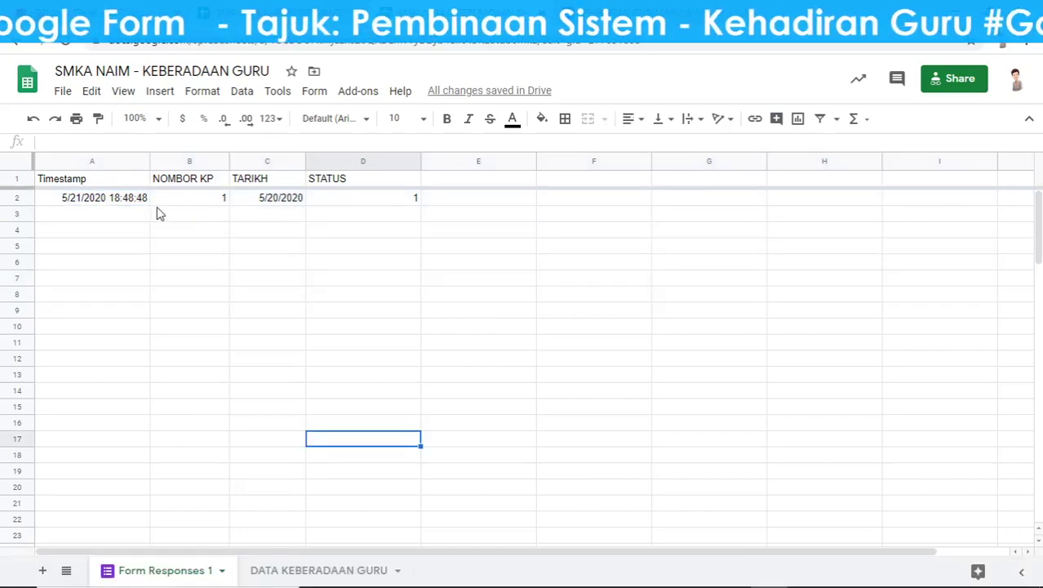
click(307, 570)
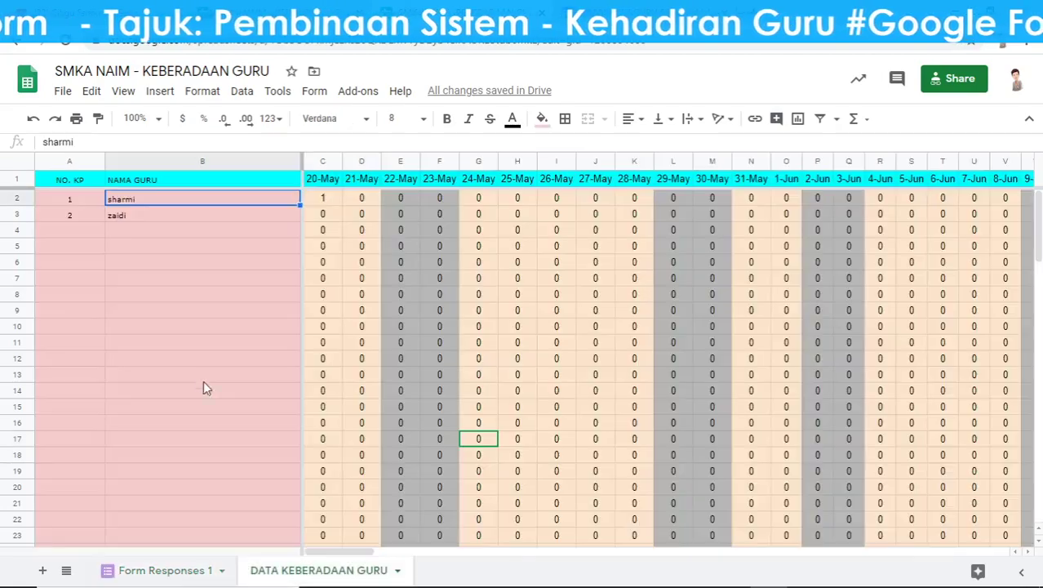
click(143, 277)
click(166, 214)
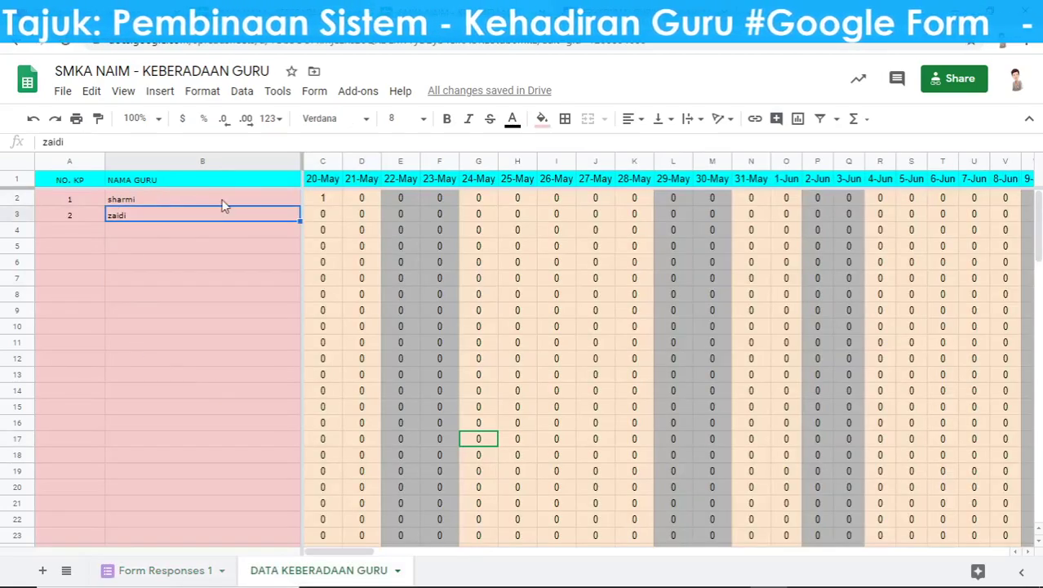
click(224, 200)
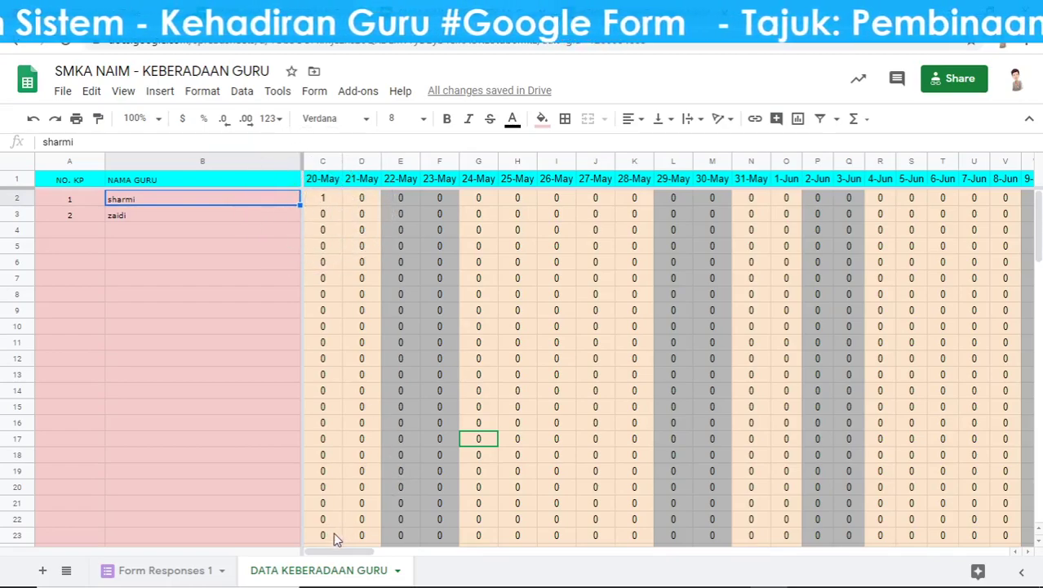
click(319, 186)
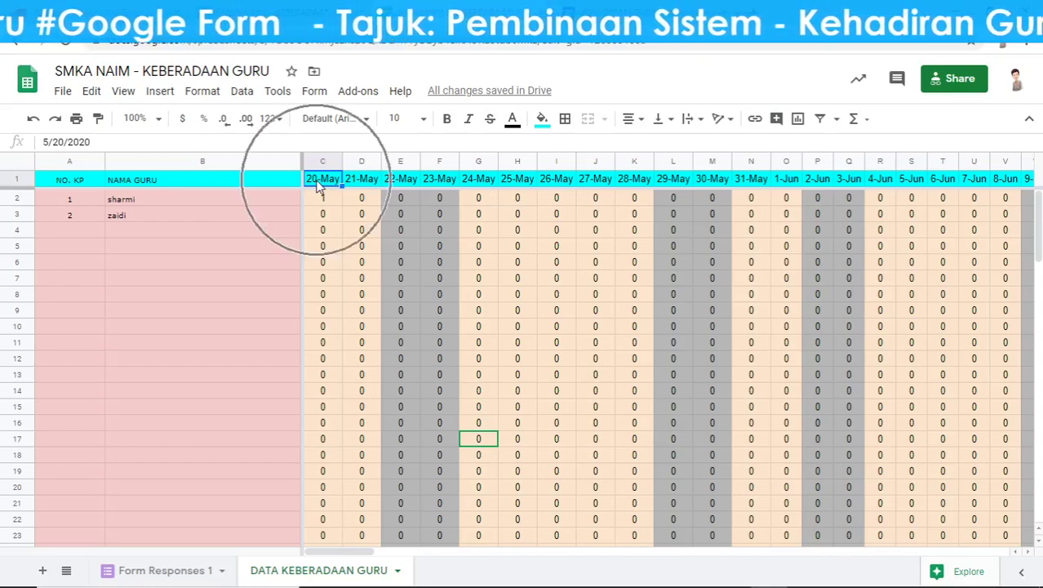
double_click(318, 188)
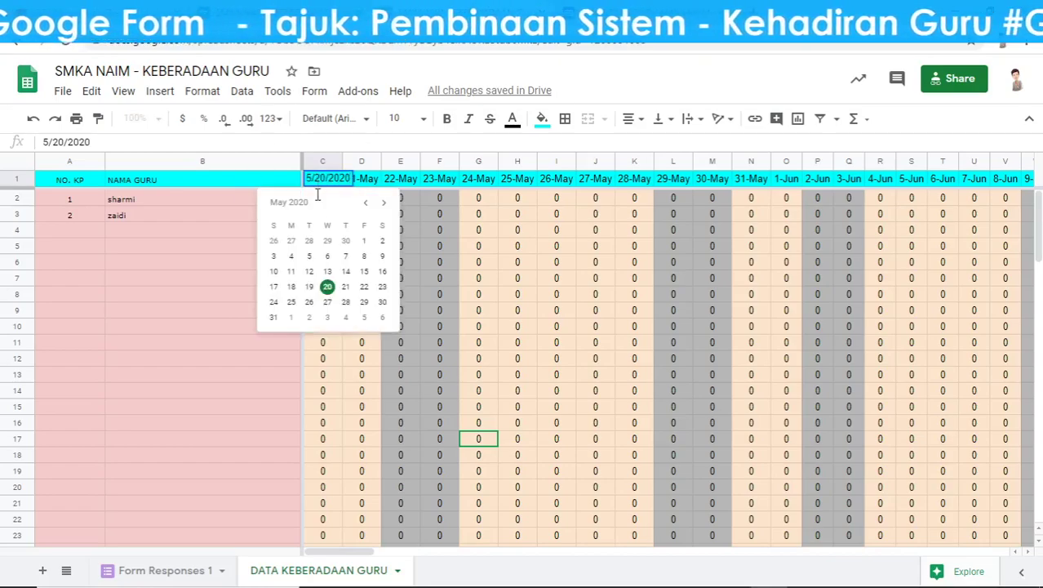
click(365, 204)
click(365, 204)
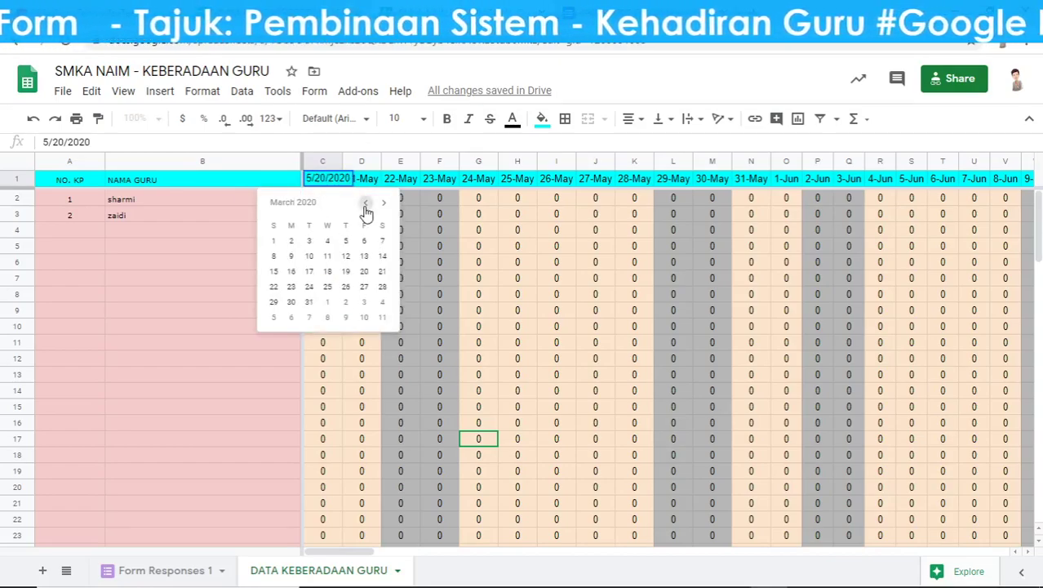
click(365, 204)
click(364, 204)
click(365, 204)
click(385, 204)
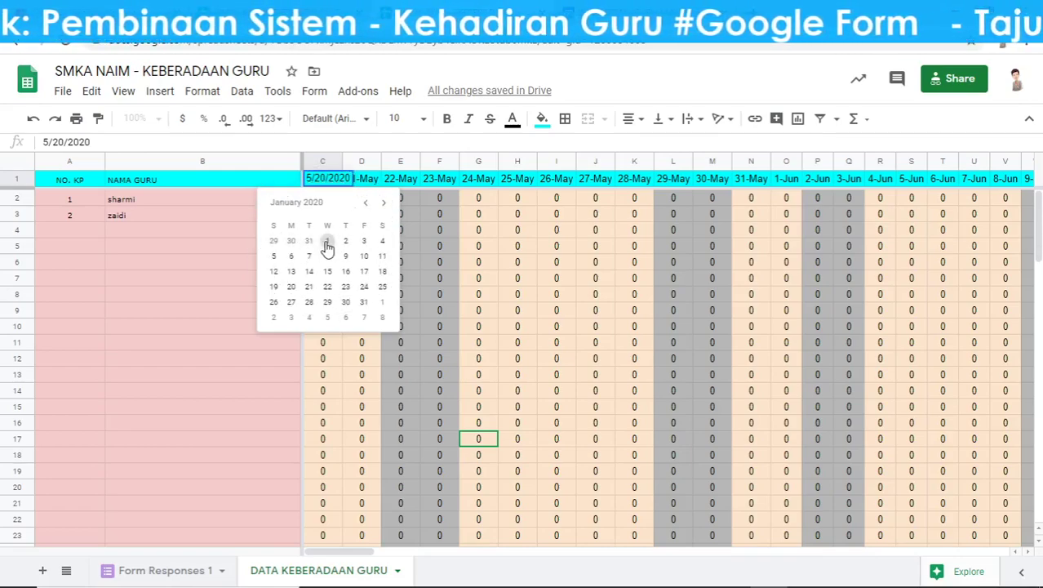
click(326, 244)
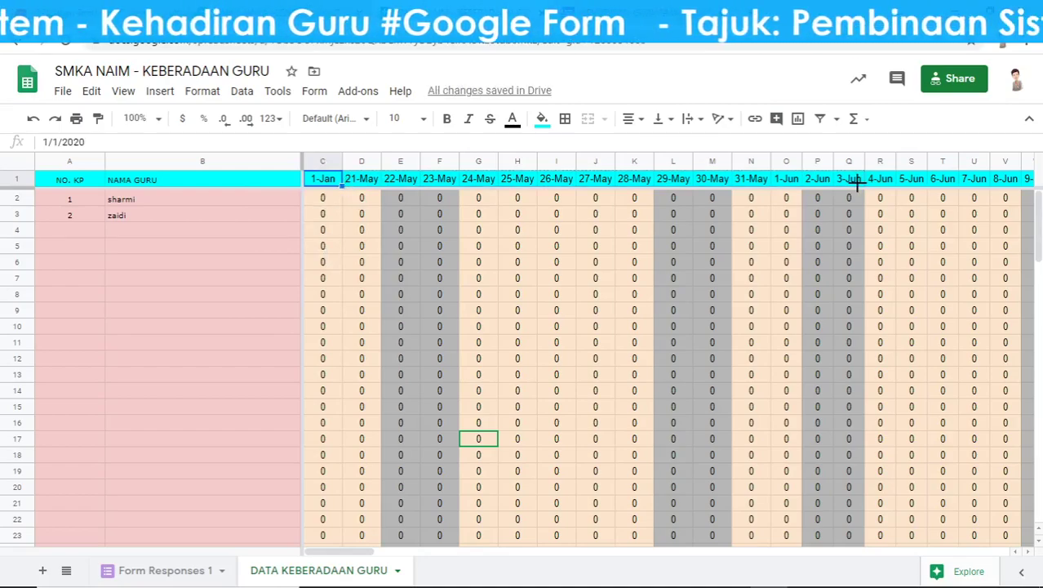
click(351, 183)
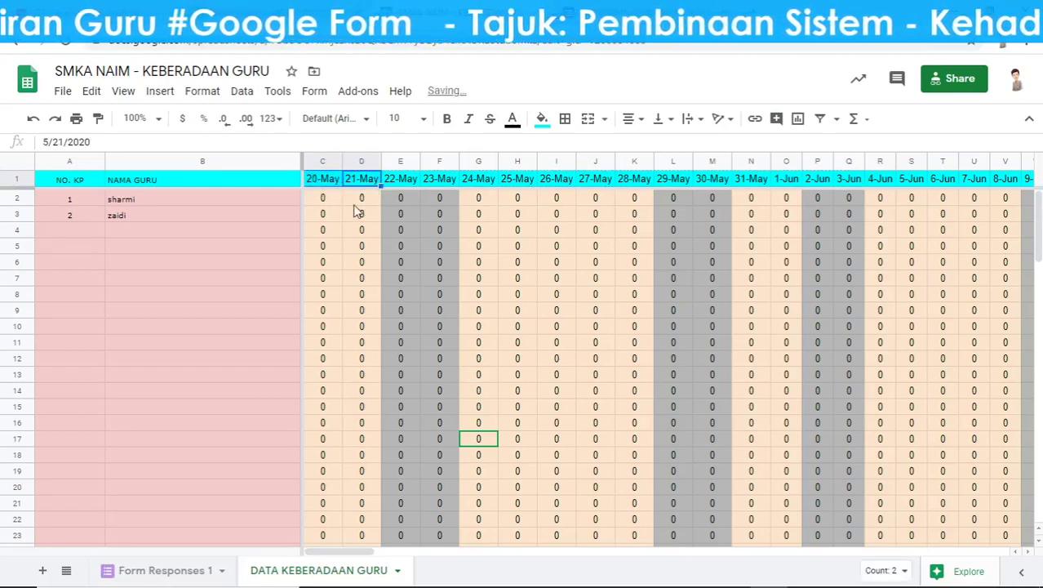
click(410, 186)
click(439, 181)
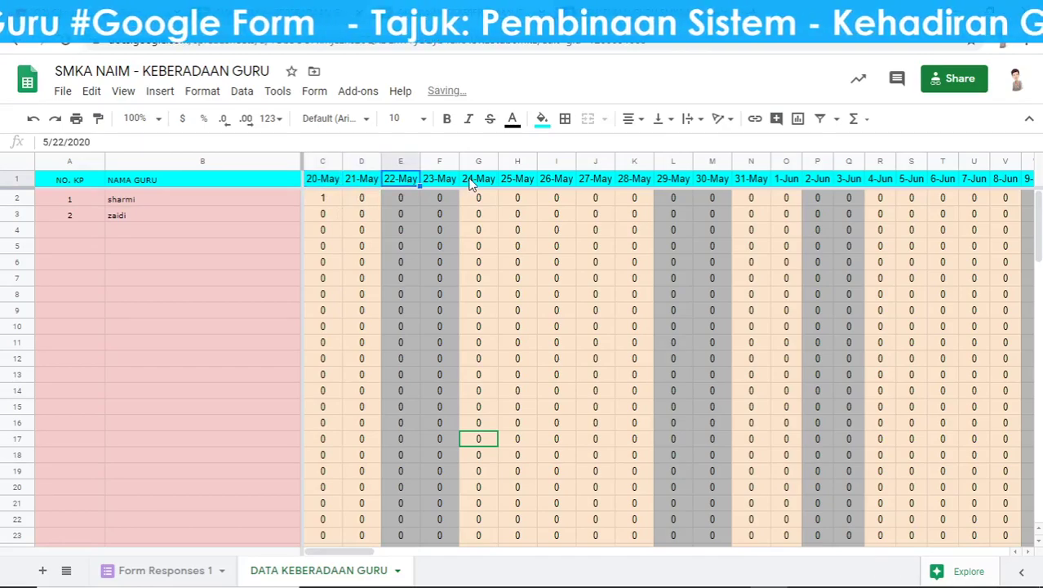
click(479, 181)
click(556, 181)
click(634, 161)
click(675, 181)
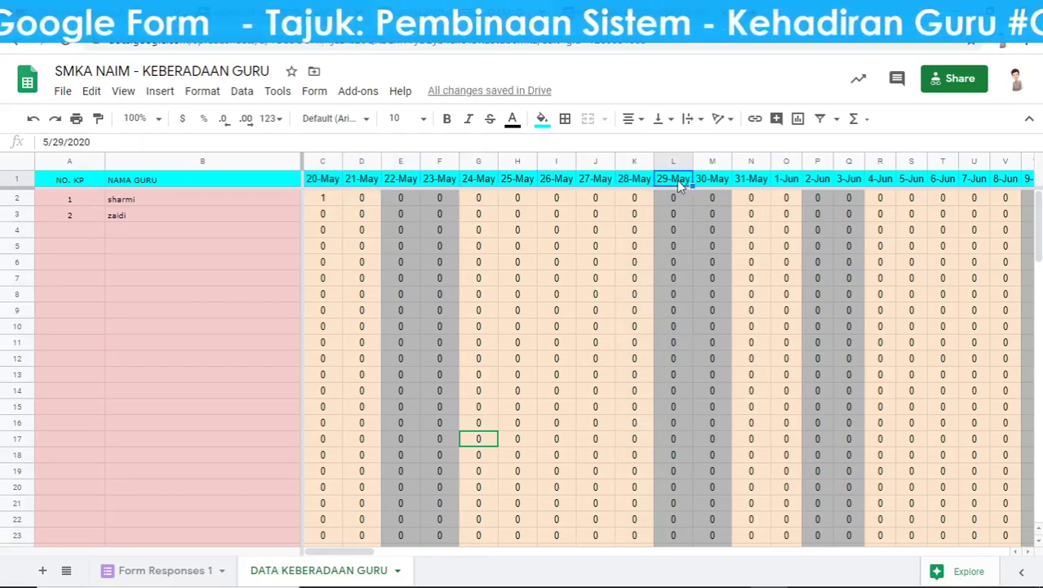
click(324, 182)
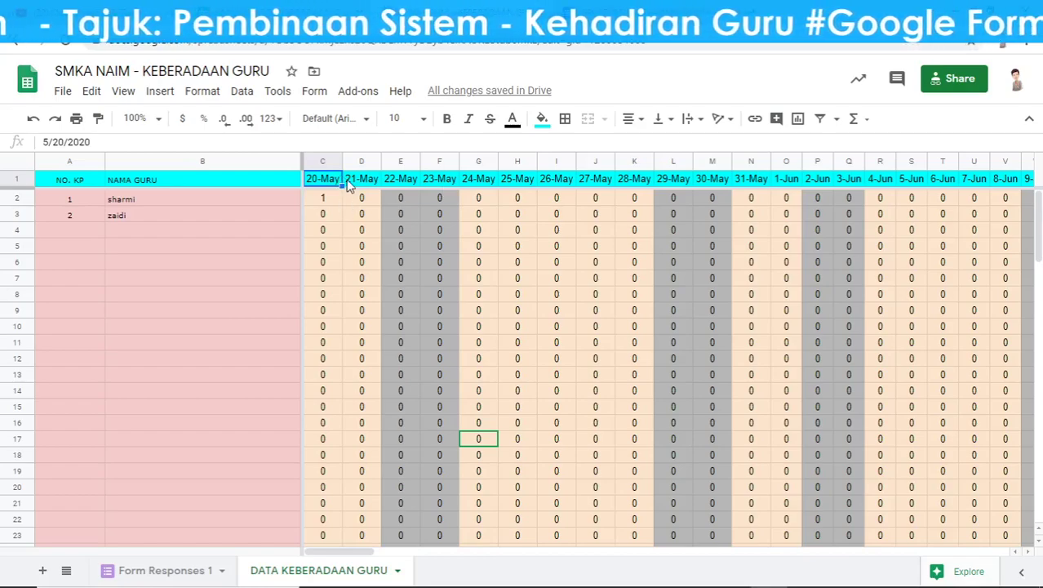
drag(347, 552, 974, 552)
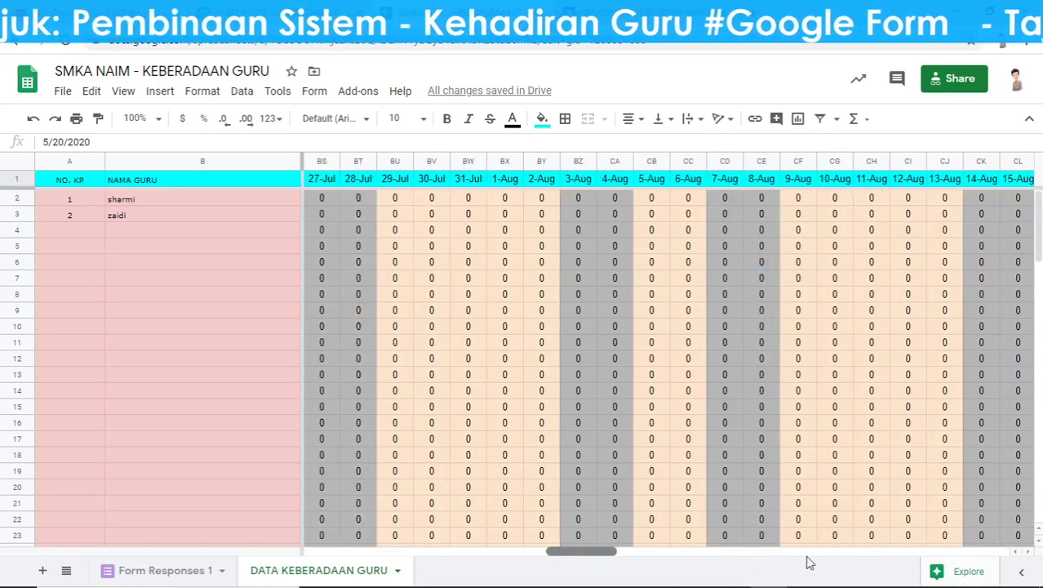
click(837, 182)
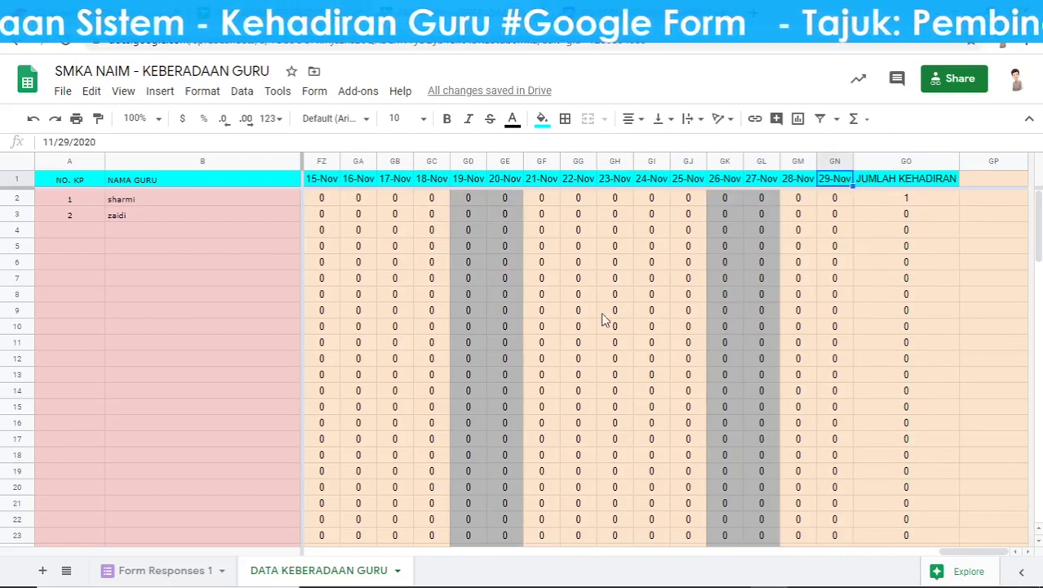
drag(963, 551, 310, 554)
scroll(142, 336, down, 5)
scroll(142, 336, down, 5)
scroll(131, 408, down, 8)
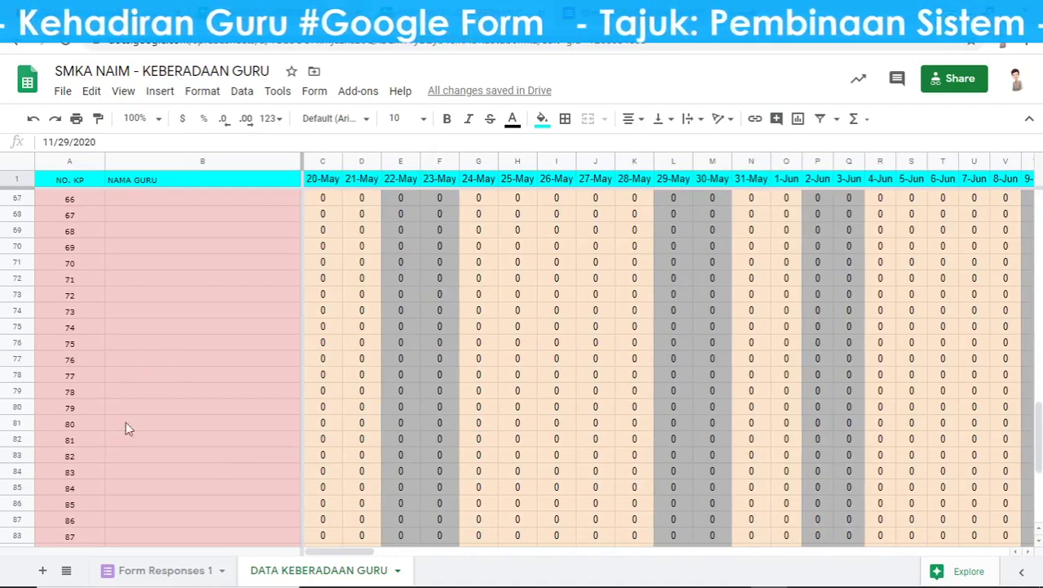
scroll(131, 440, down, 4)
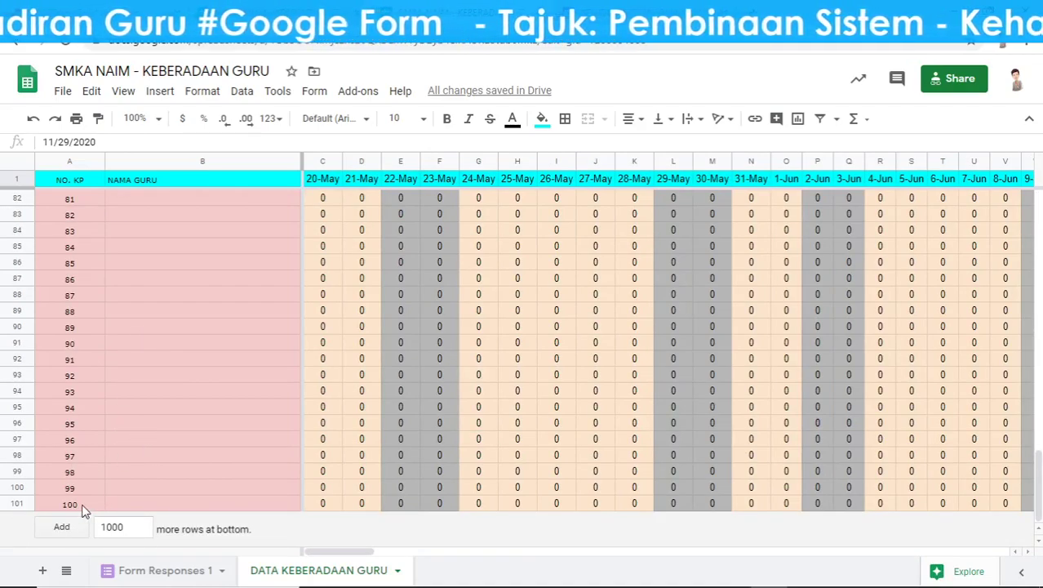
scroll(400, 348, up, 4)
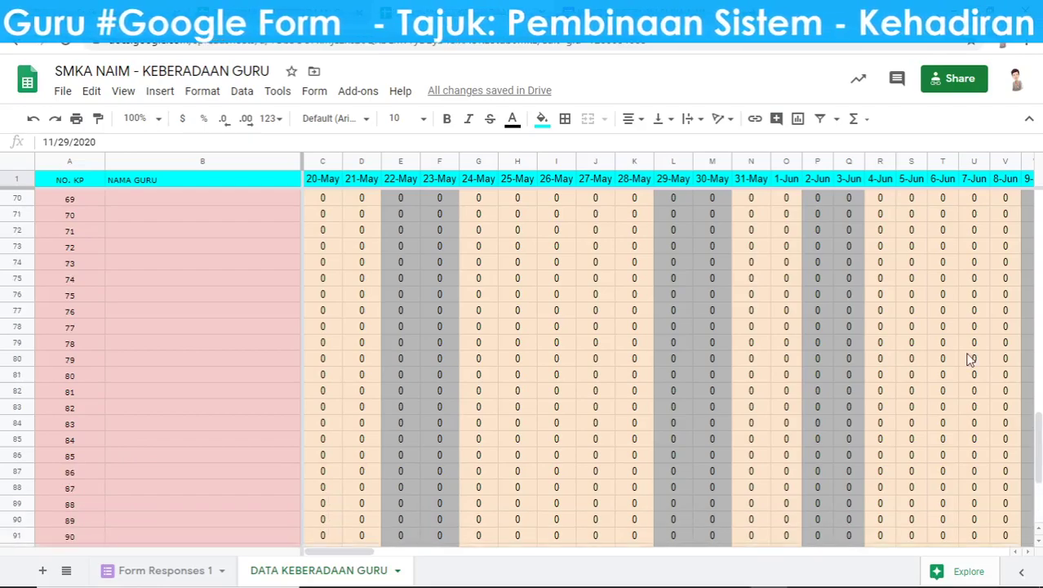
drag(1036, 425, 1037, 229)
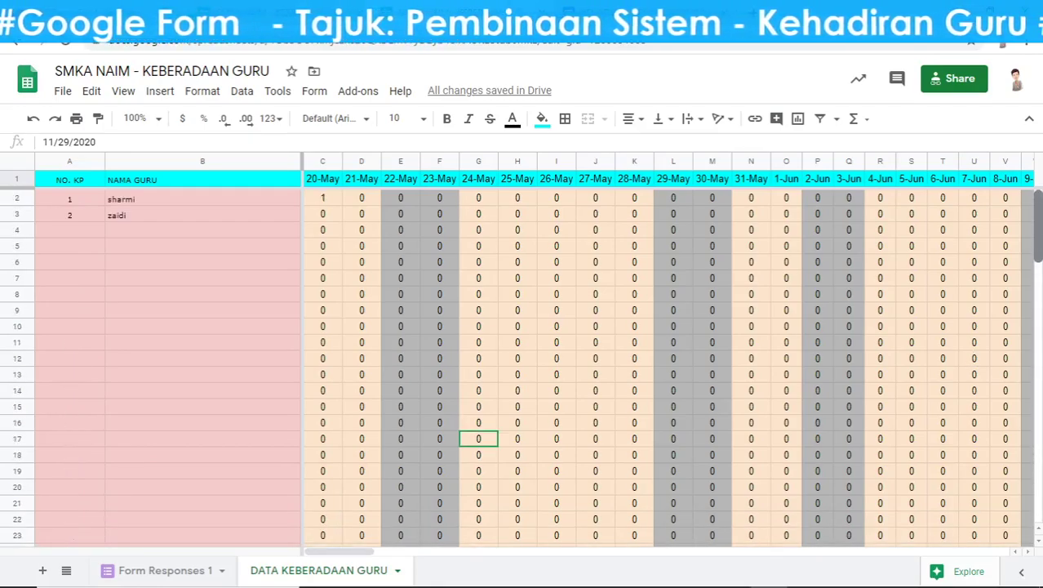